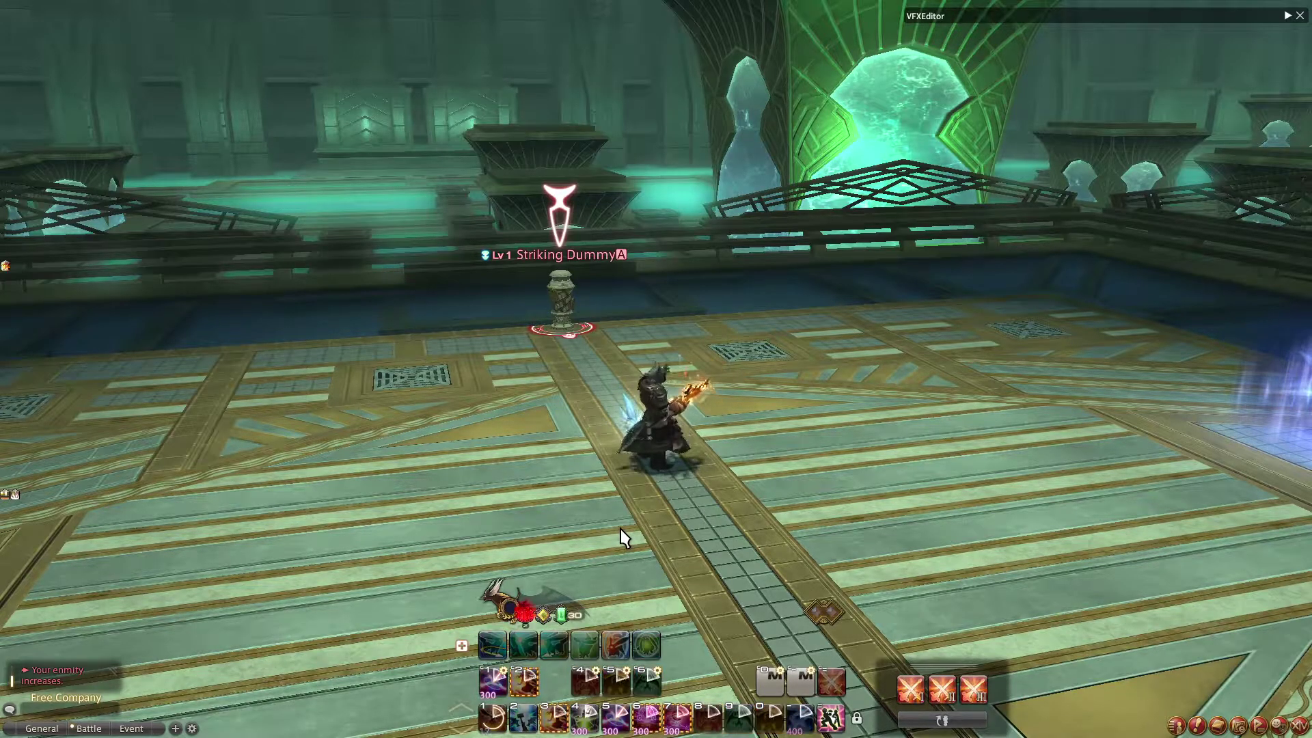
Cast a summon and an attack on the Striking Dummy, and expand the collapsed VFXEditor window
key("ctrl+4")
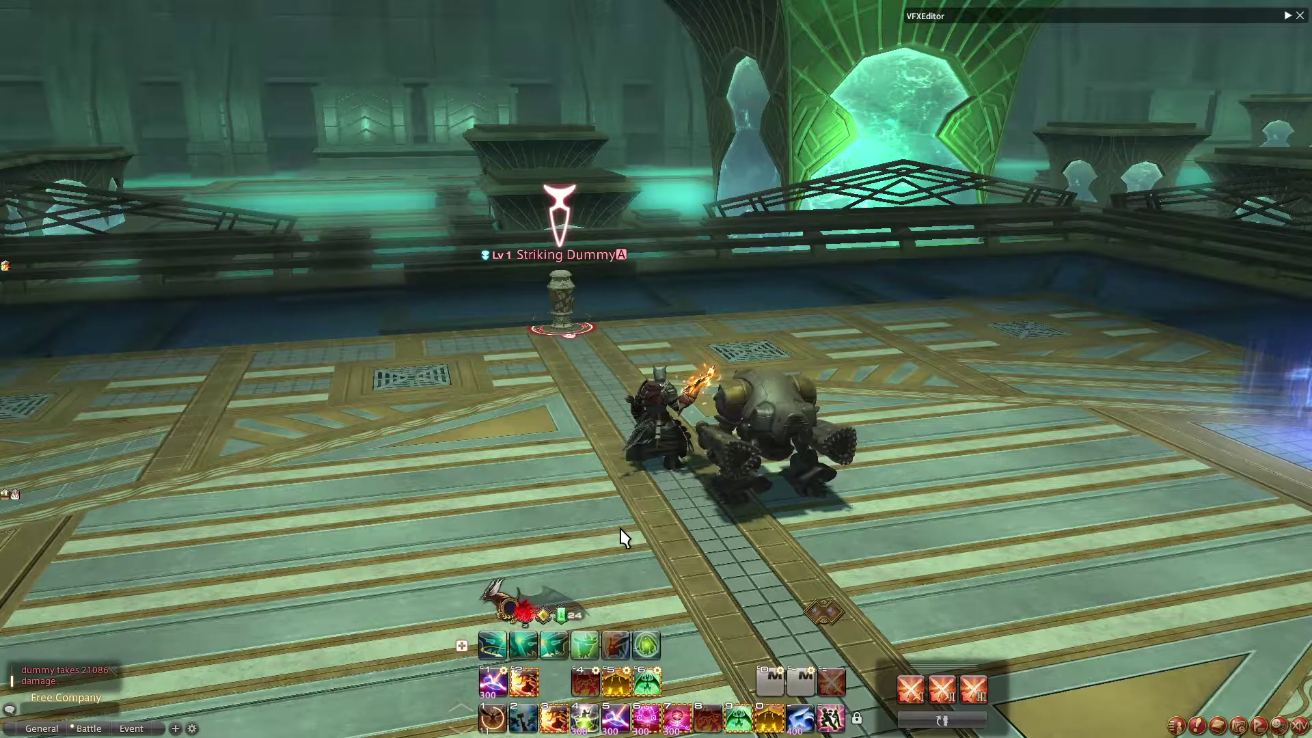
key("1")
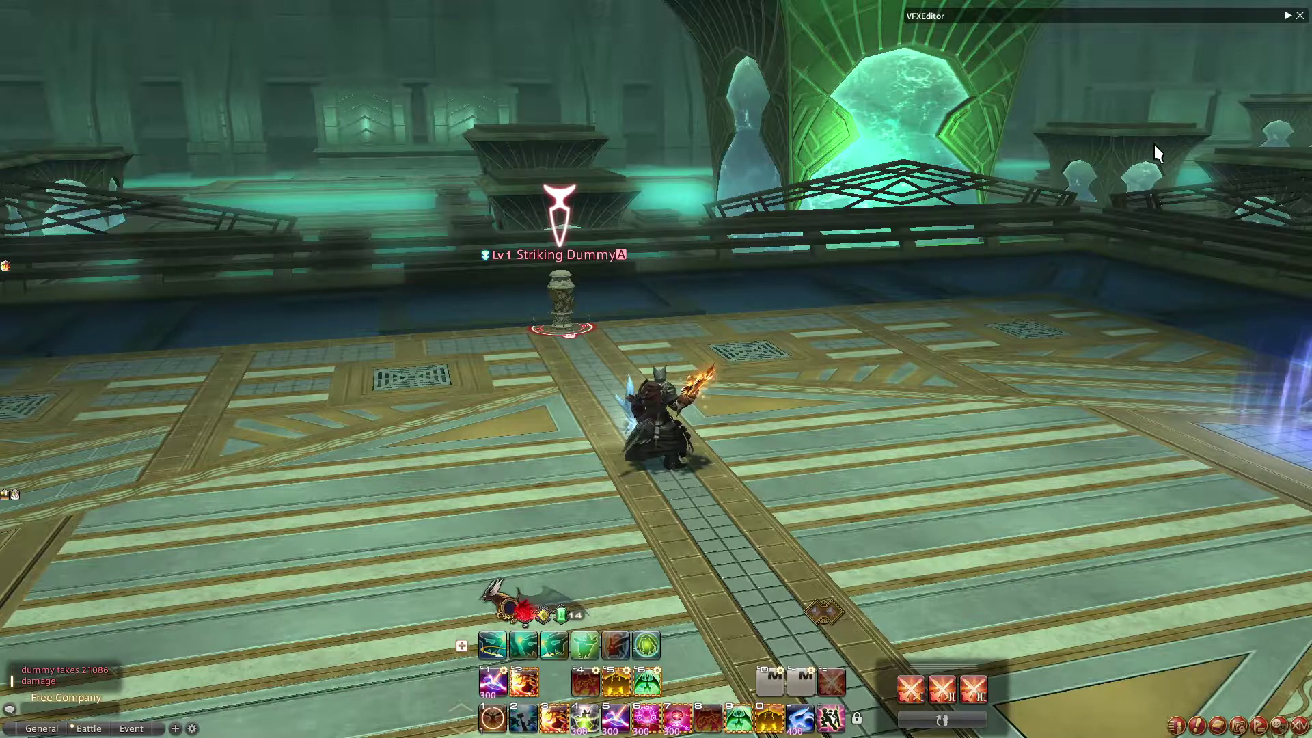
left_click(1288, 15)
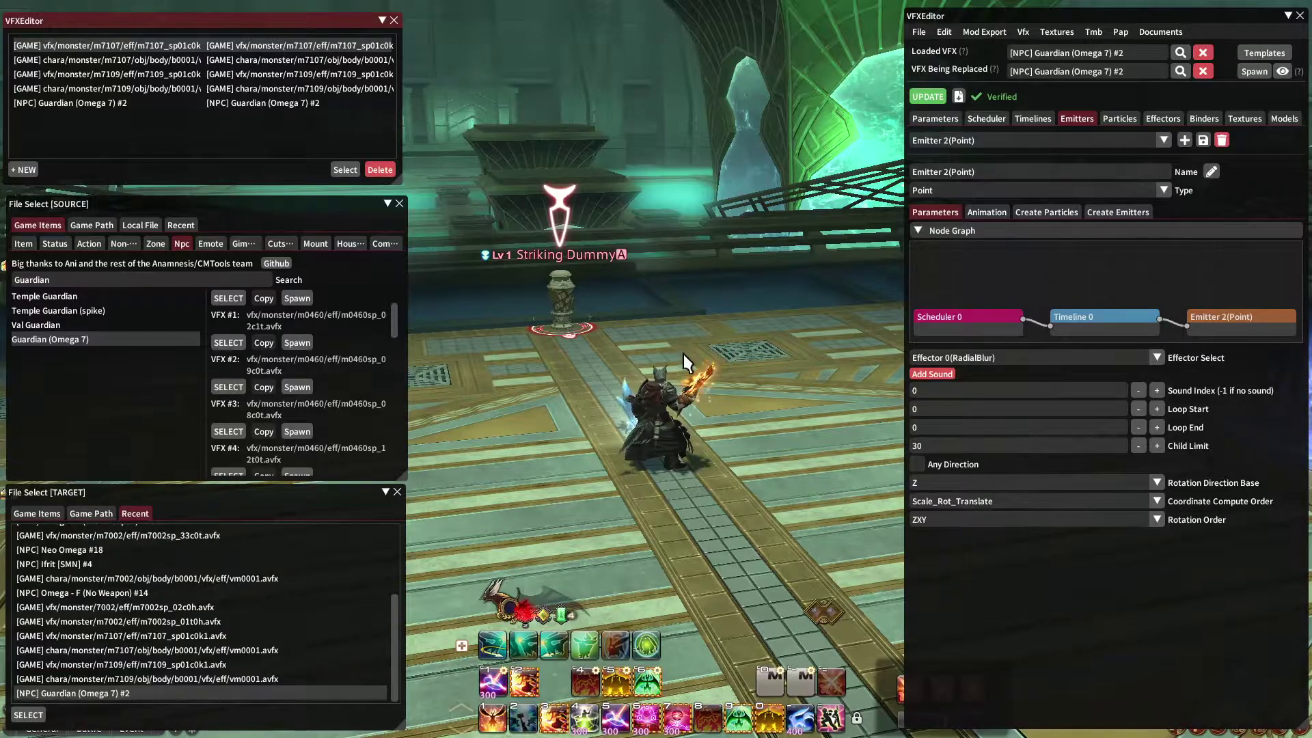
Switch to FFXIV Data Explorer, browse the sound folders down to sound/voice/vo_line, and bring up FFXIV TexTools
key("alt+Tab")
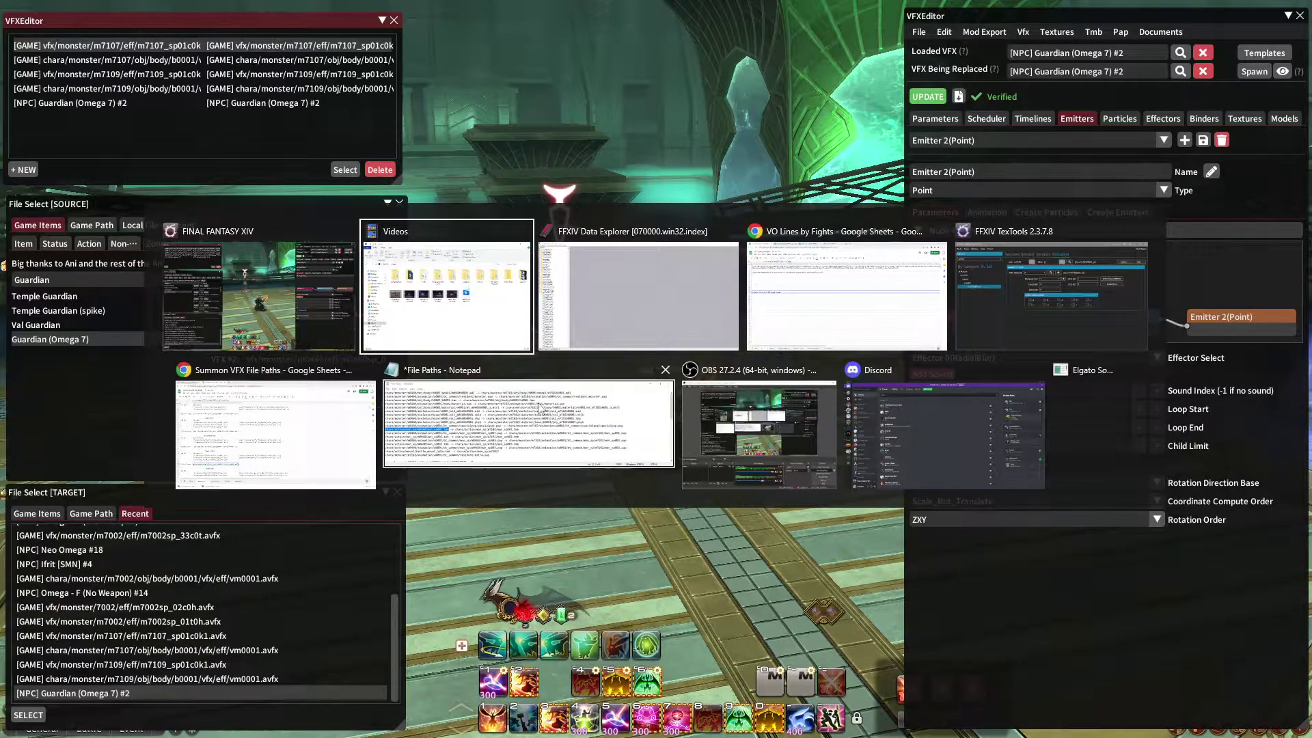
left_click(695, 312)
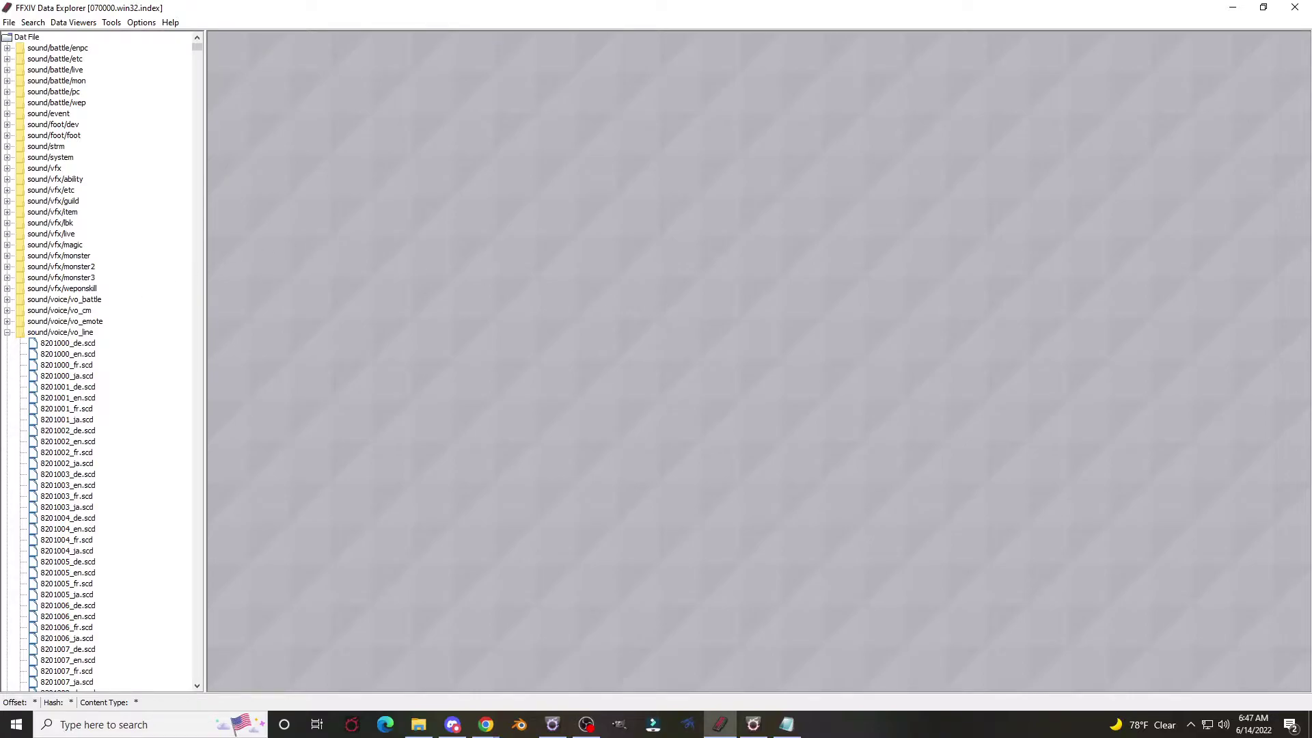
left_click(8, 332)
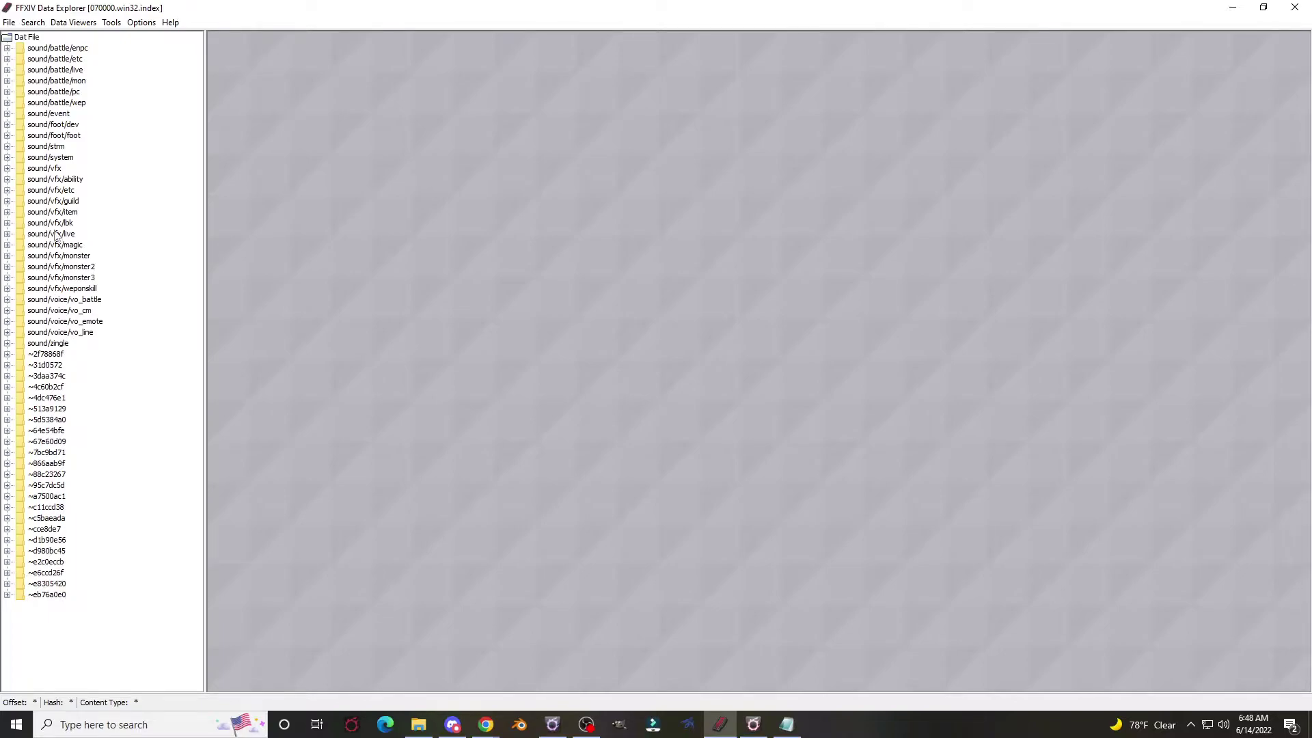
left_click(7, 333)
scroll(106, 185, "up", 6)
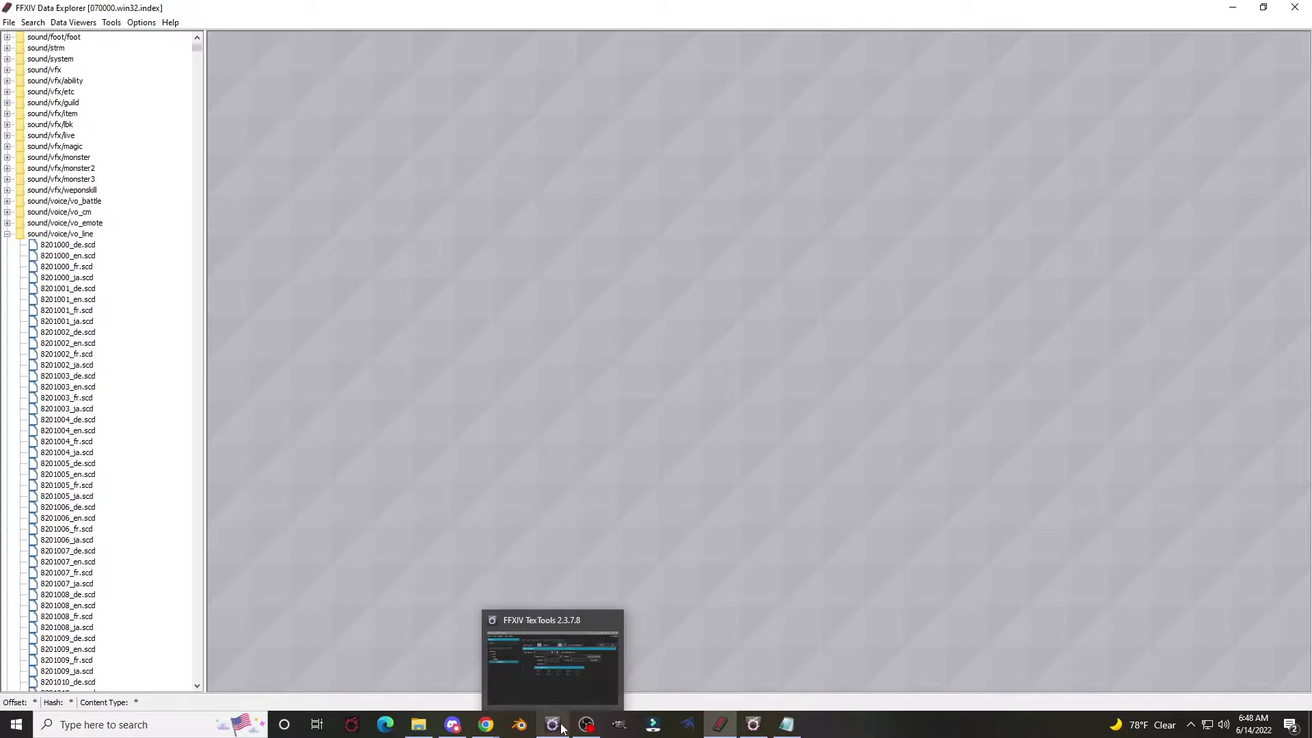
mouse_move(786, 734)
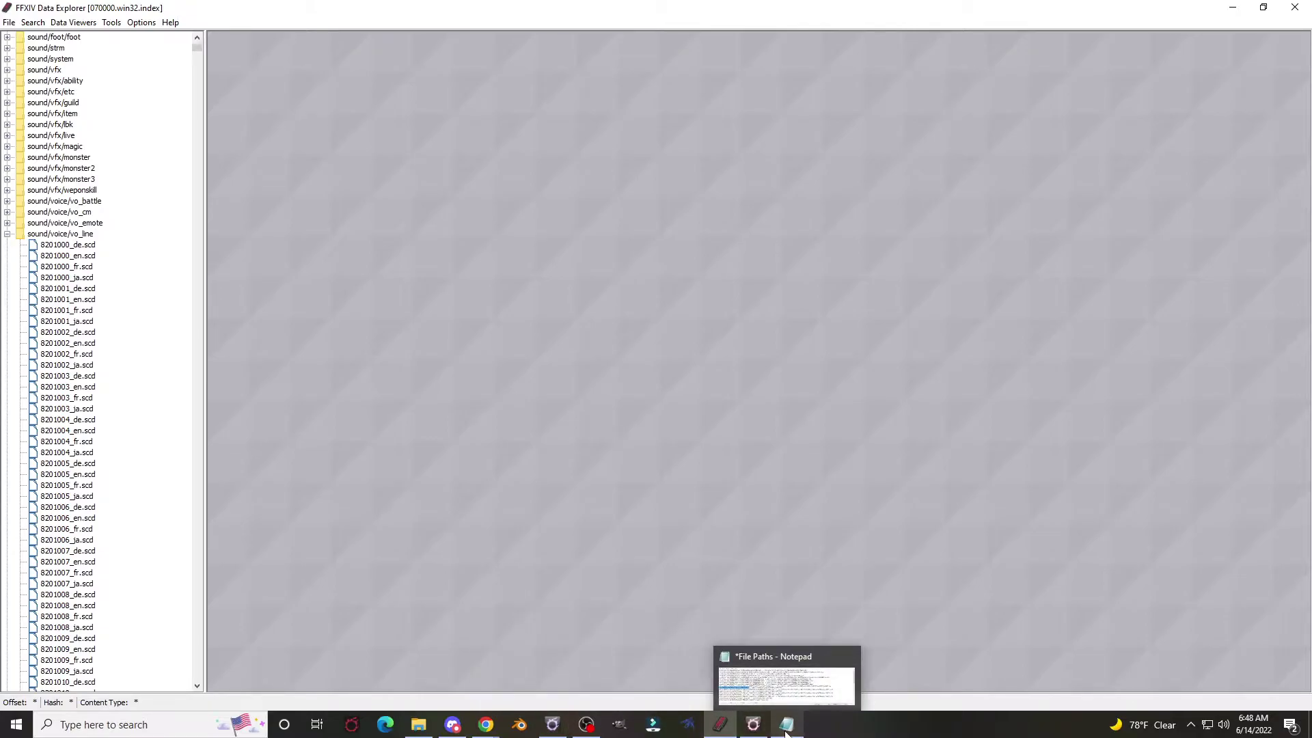
left_click(552, 725)
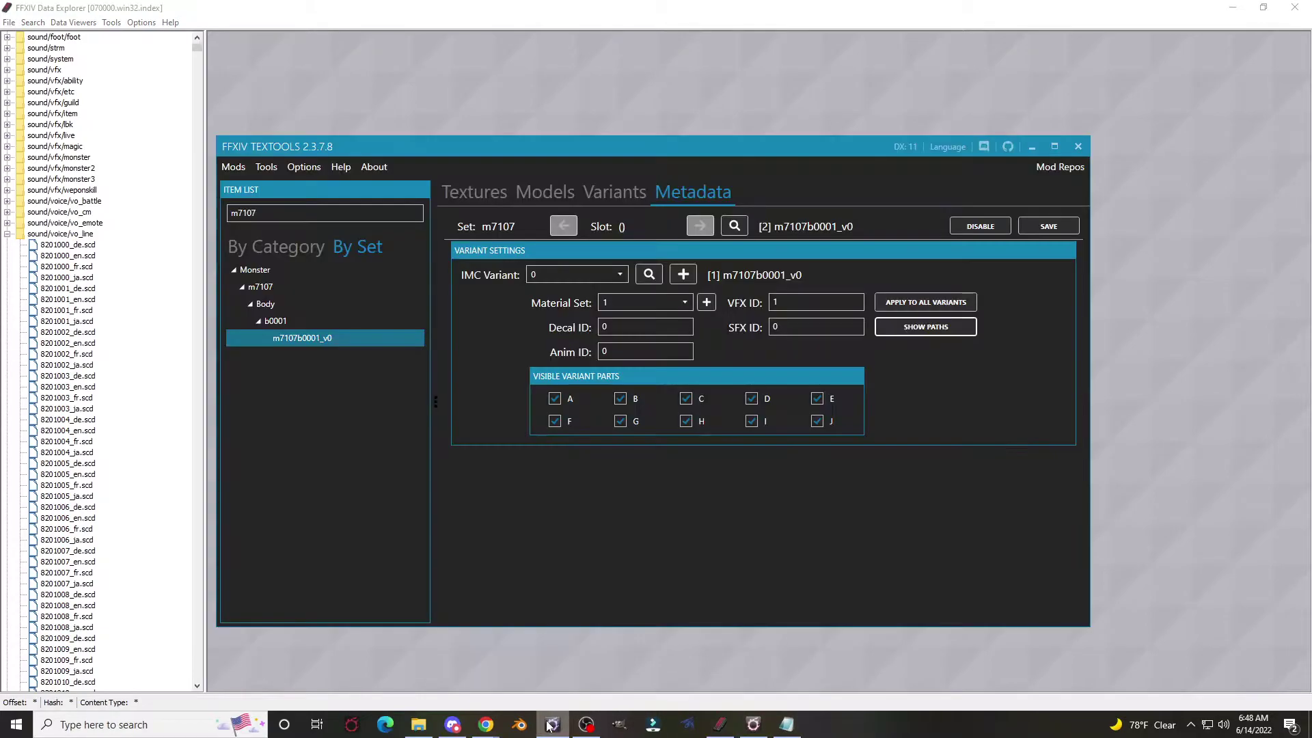
Return to the game and spawn Guardian (Omega 7) VFX #2 and VFX #1 on the character to preview them
left_click(753, 726)
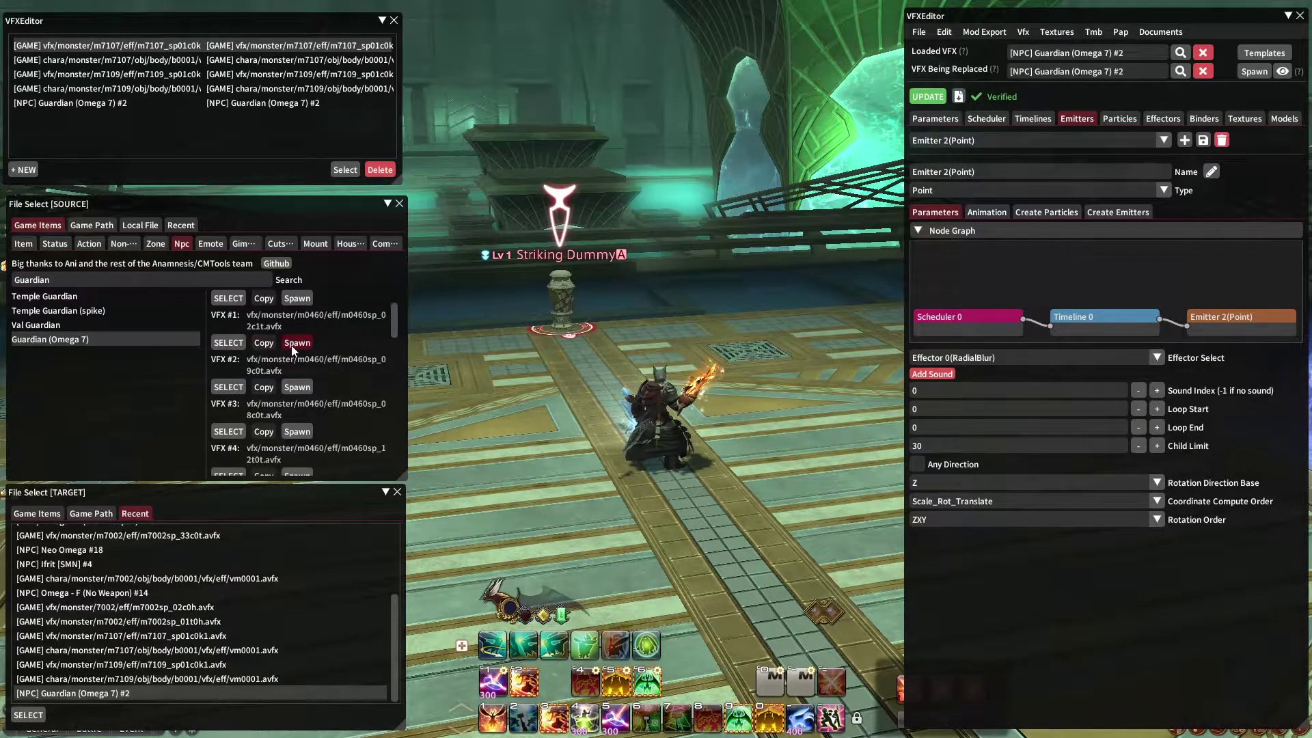
left_click(298, 387)
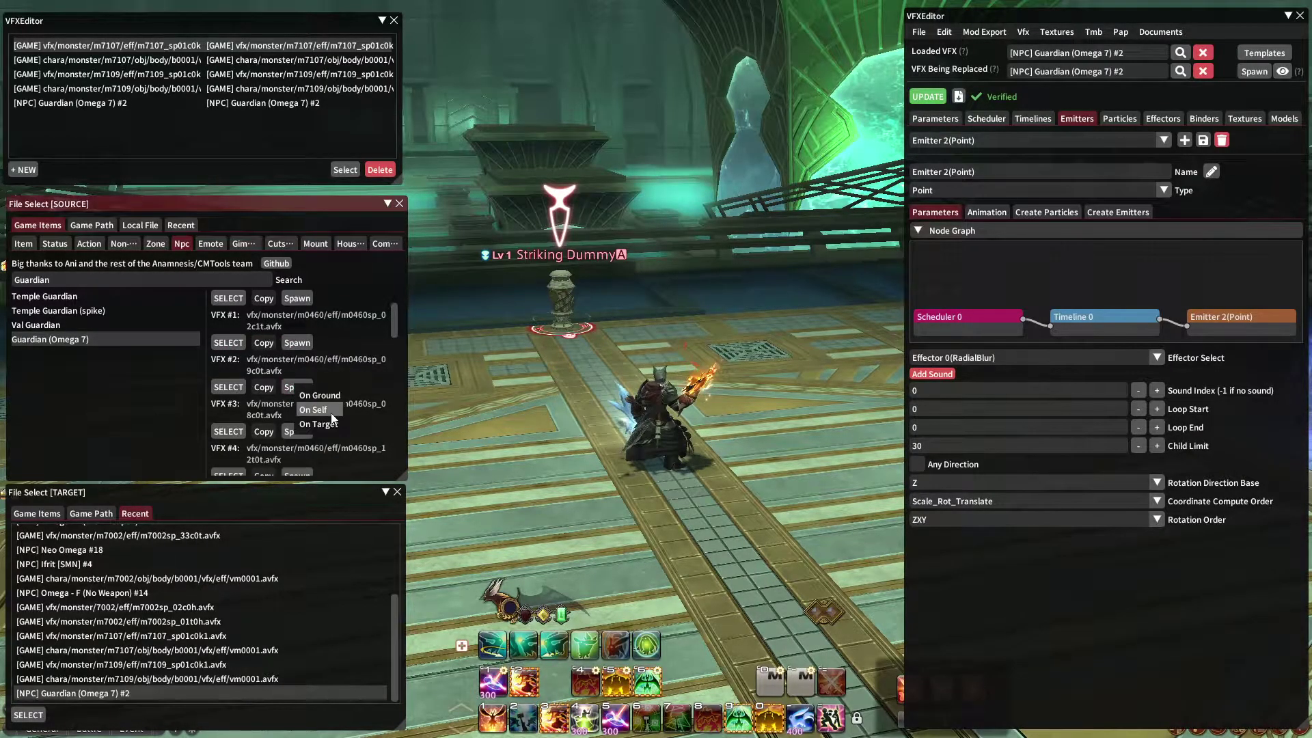
left_click(332, 413)
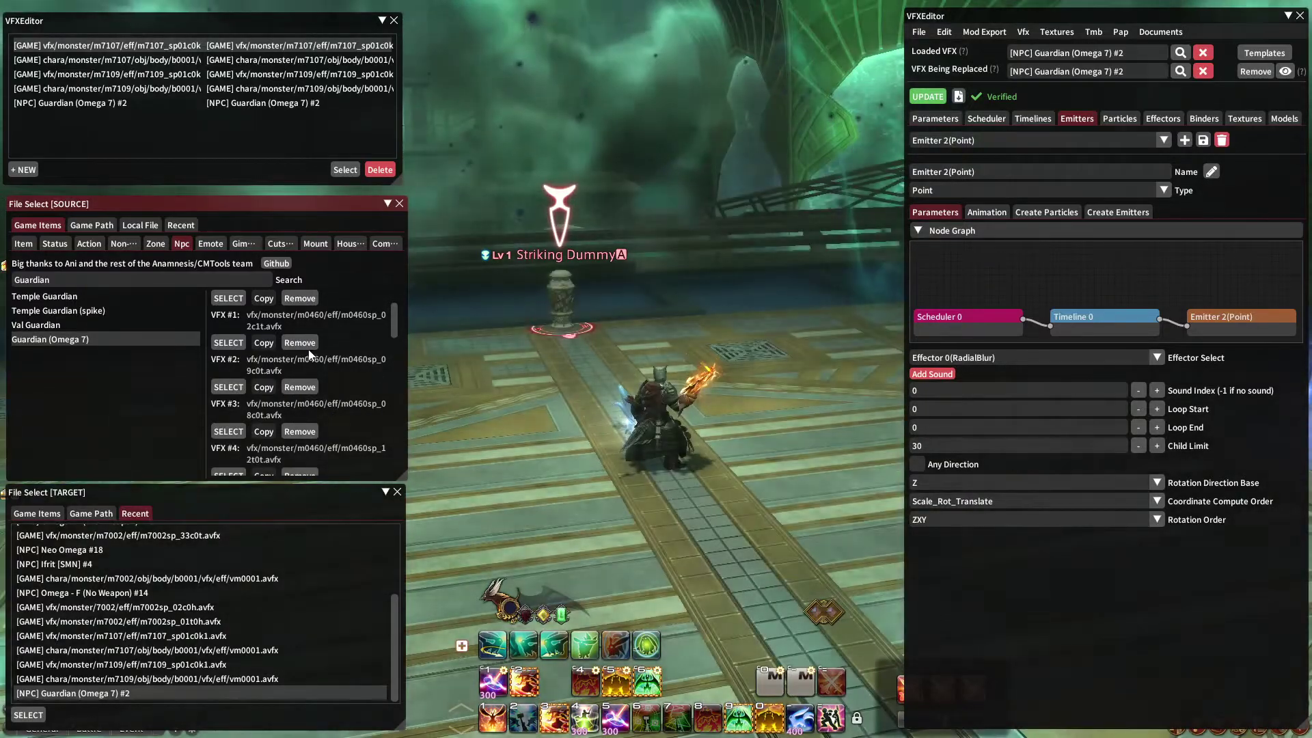
left_click(294, 342)
left_click(321, 364)
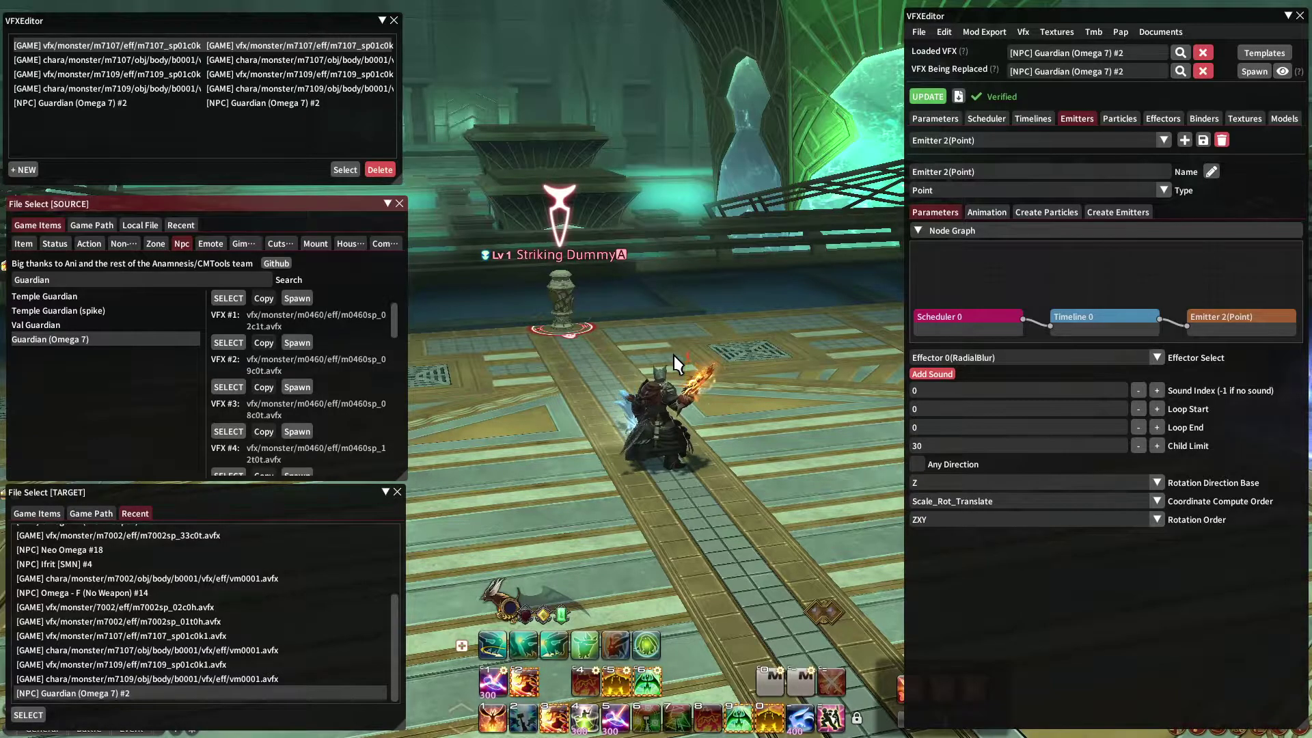
Switch to TexTools and enter chara/action/mon_sp/m0460/mon_sp001.tmb as the path of the raw file to extract
key("alt+Tab")
key("alt+Tab")
key("alt+Tab")
key("alt+Tab")
key("alt+Tab")
key("alt+Tab")
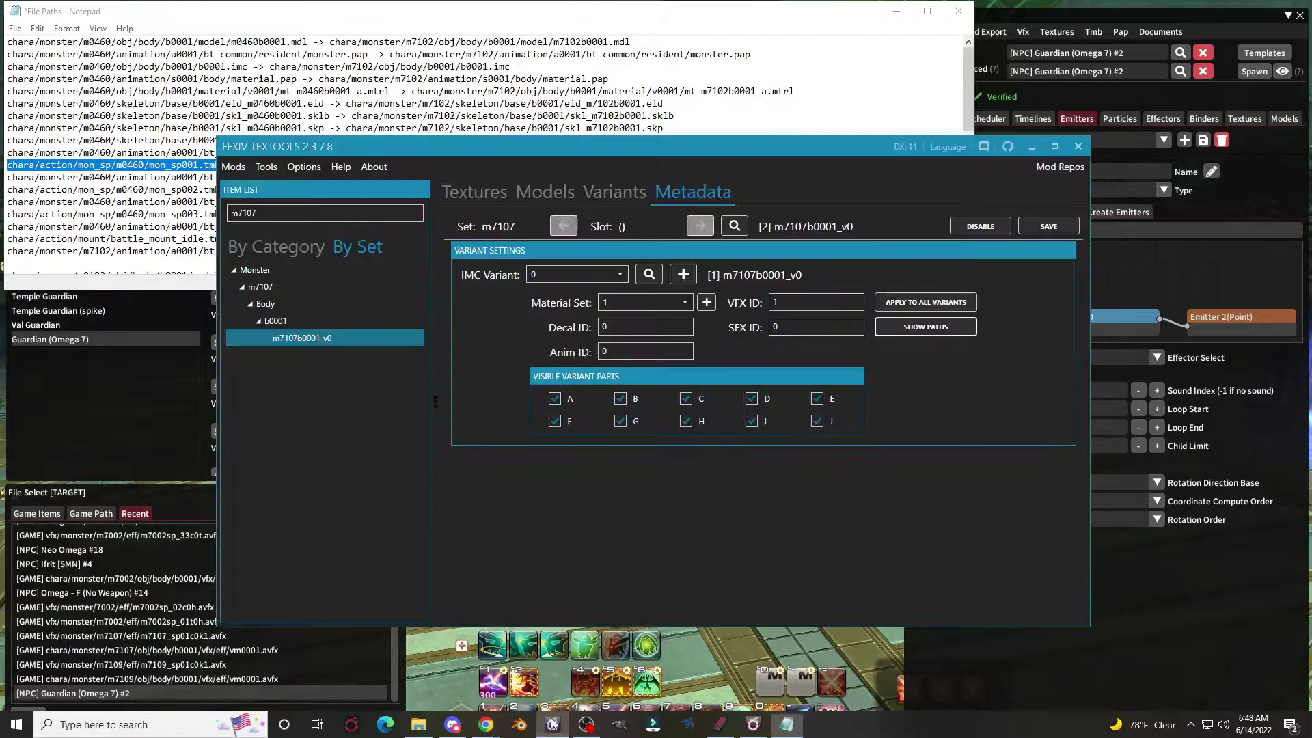
left_click(552, 725)
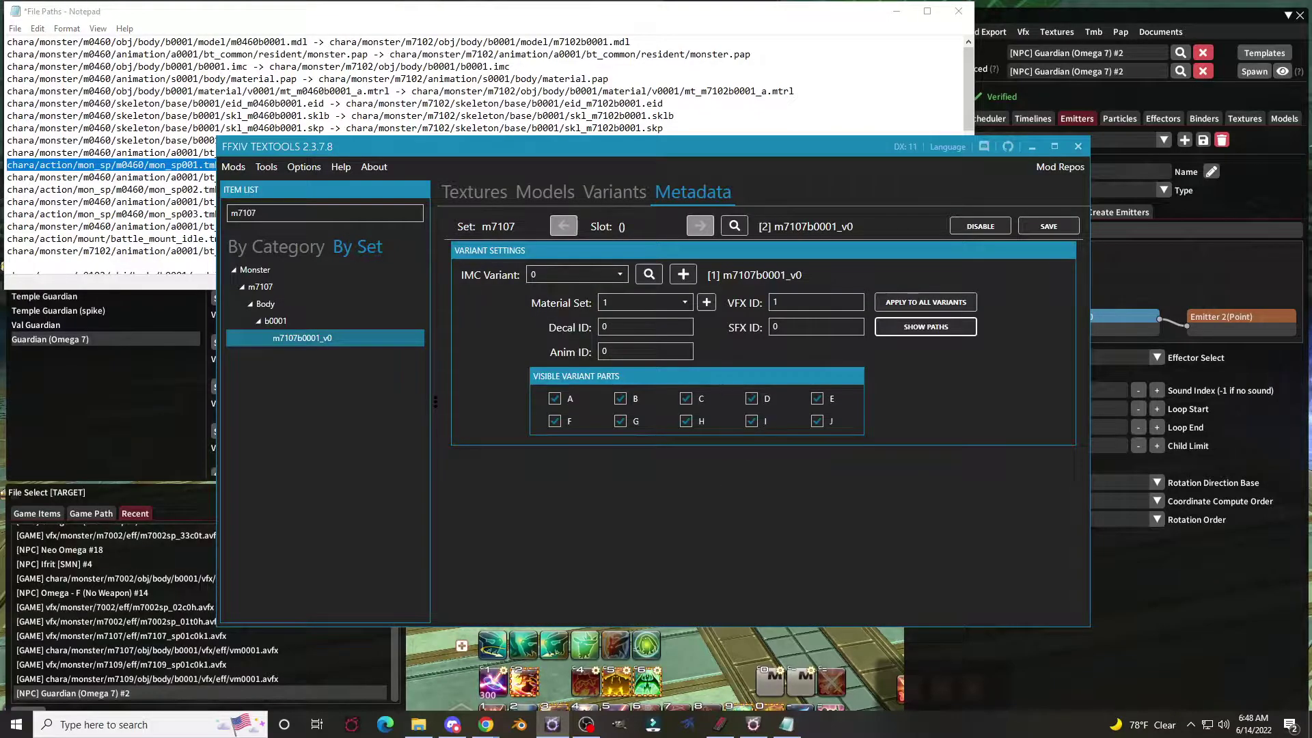
left_click(265, 168)
mouse_move(333, 299)
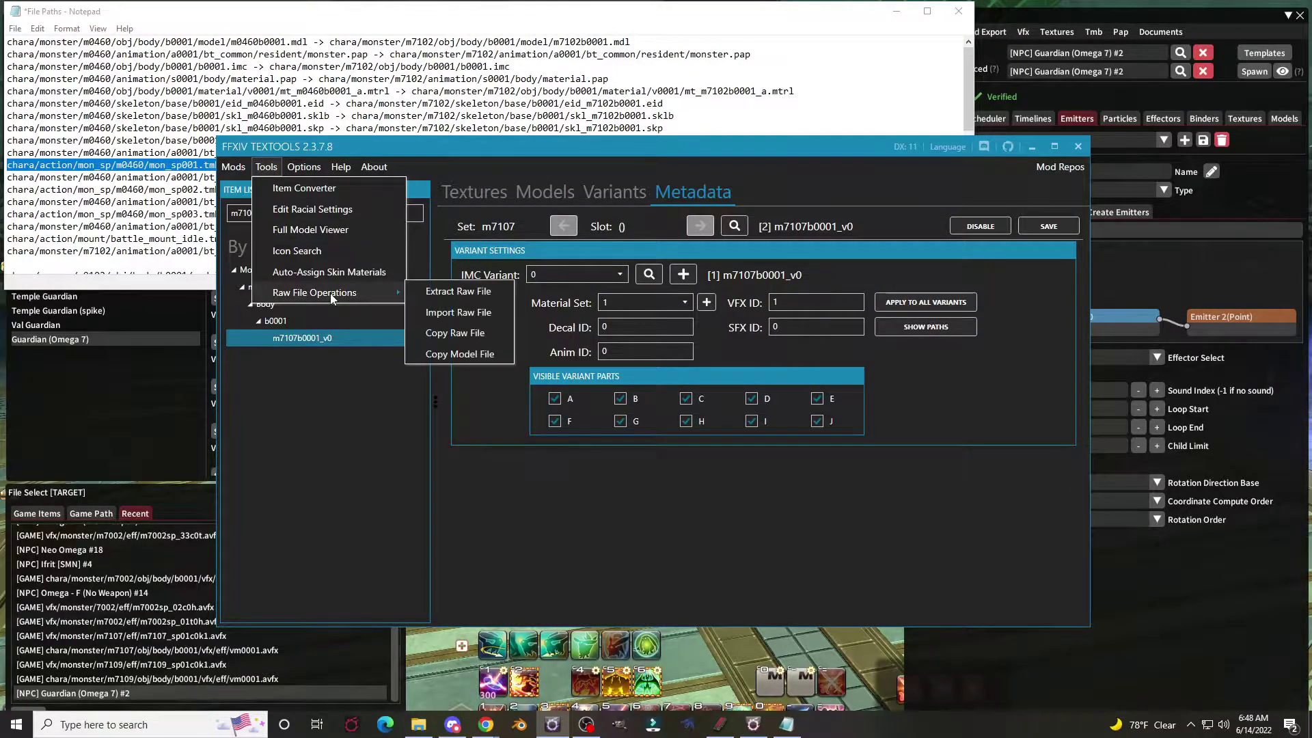
left_click(460, 293)
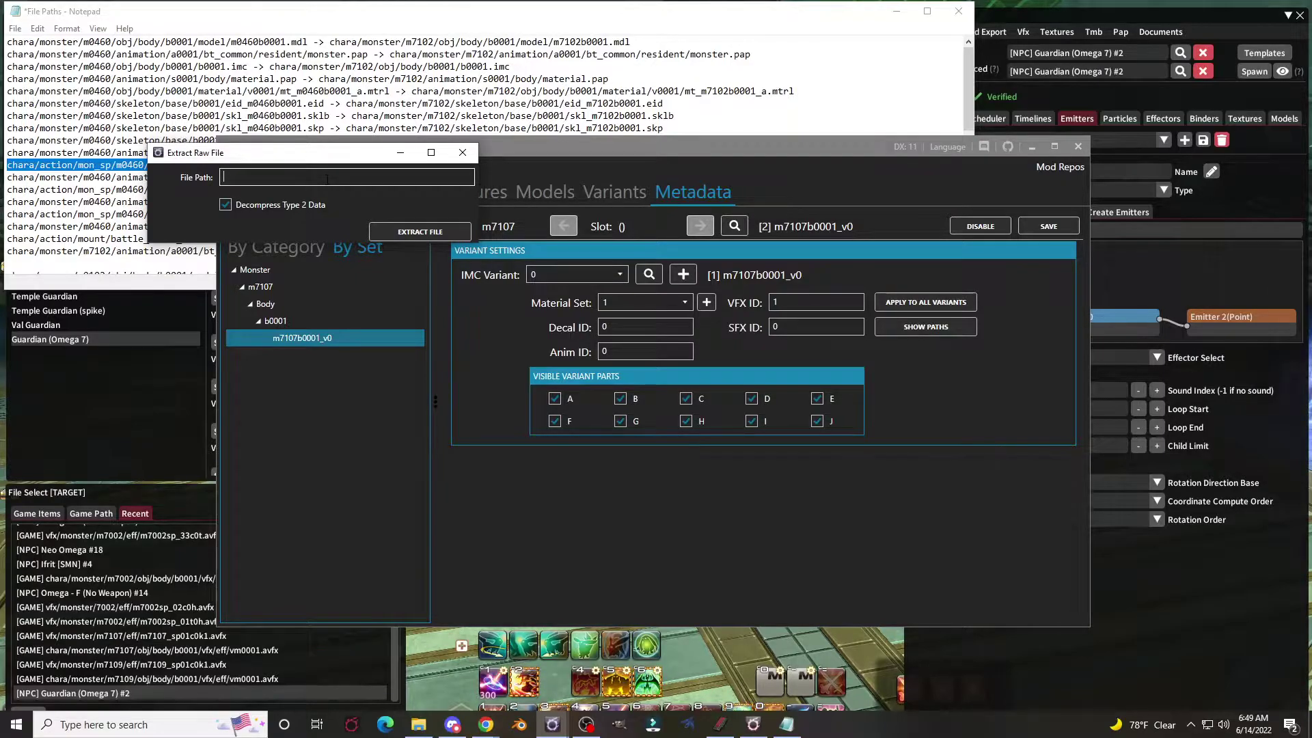
type("chara/action/mon_sp/m0460/mon_sp001.tmb")
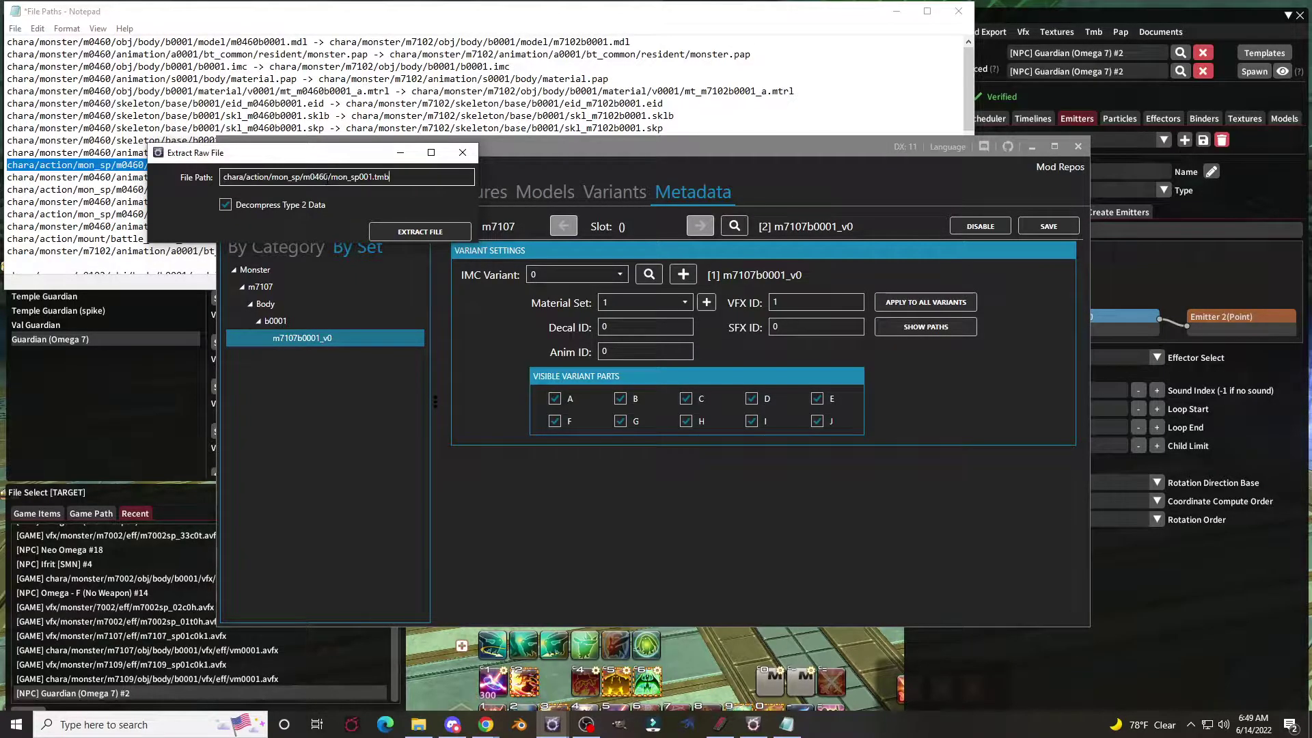
Extract the file as mon_sp001.tmb into Guardian's Base Files folder, replacing the existing copy
left_click(428, 232)
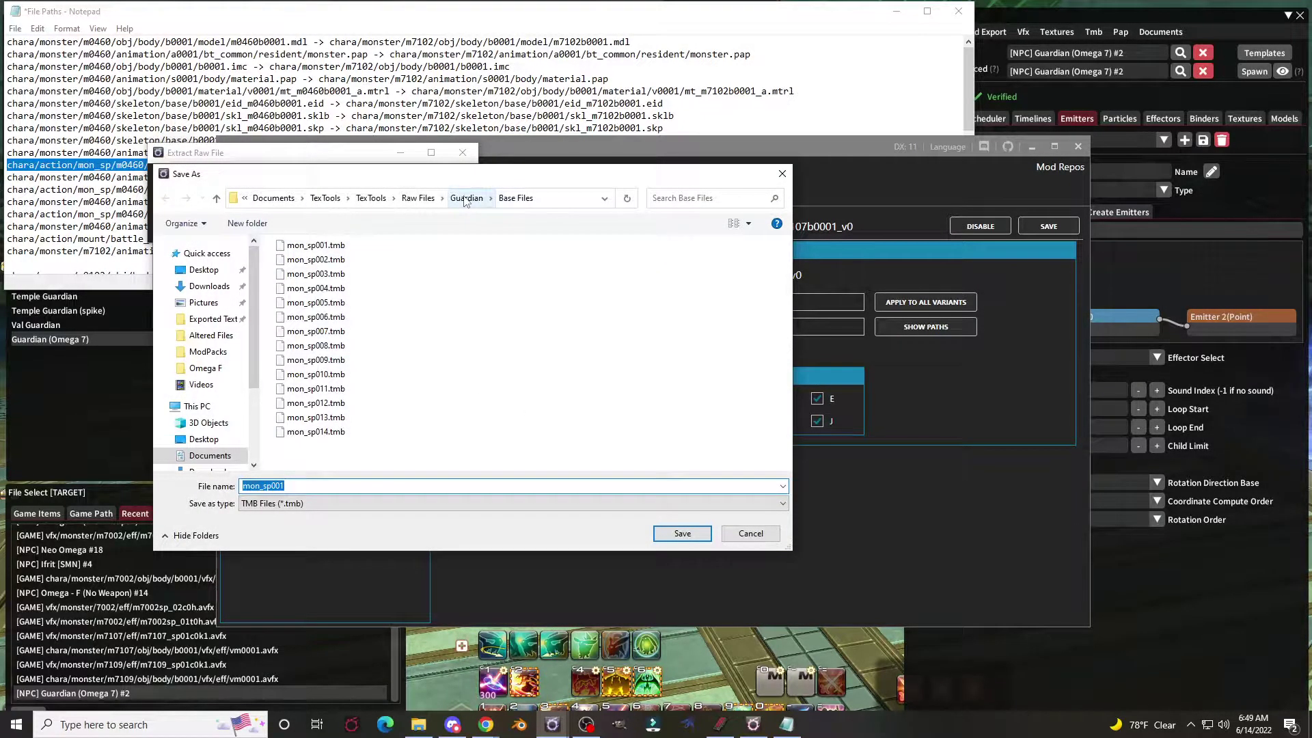
left_click(332, 246)
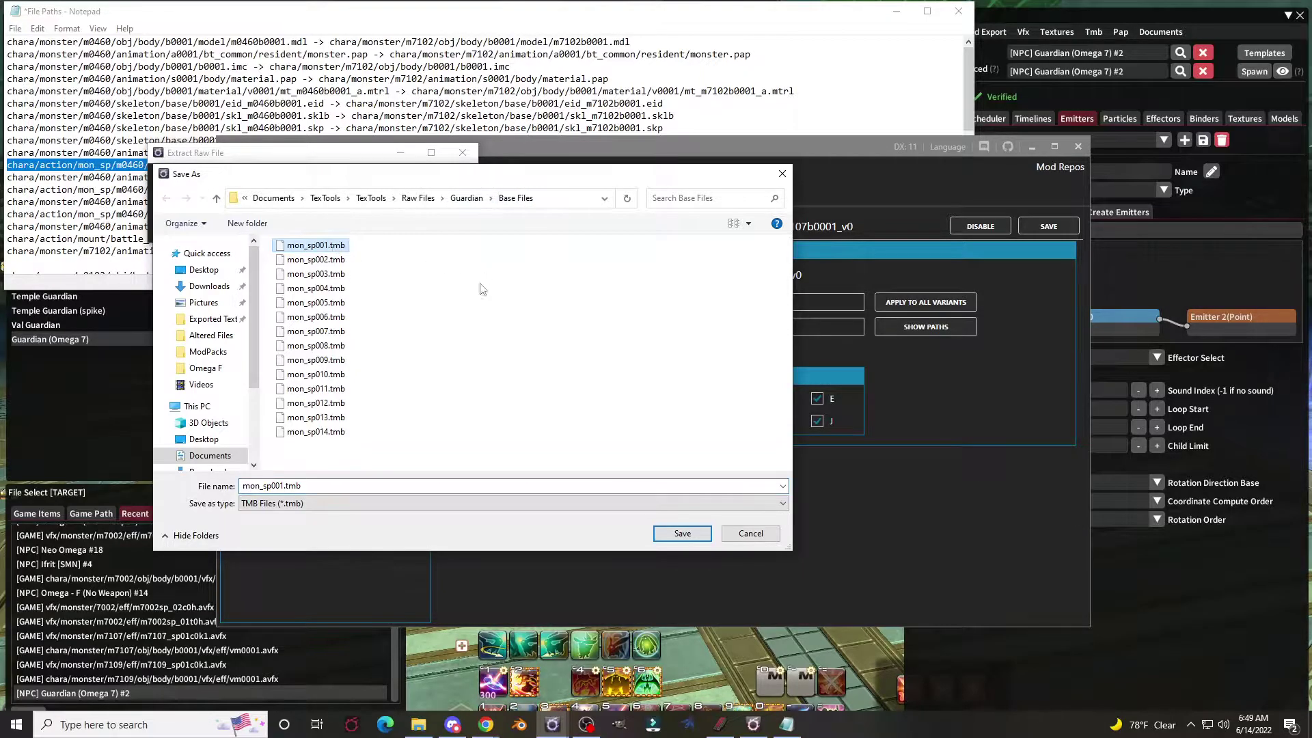
left_click(682, 533)
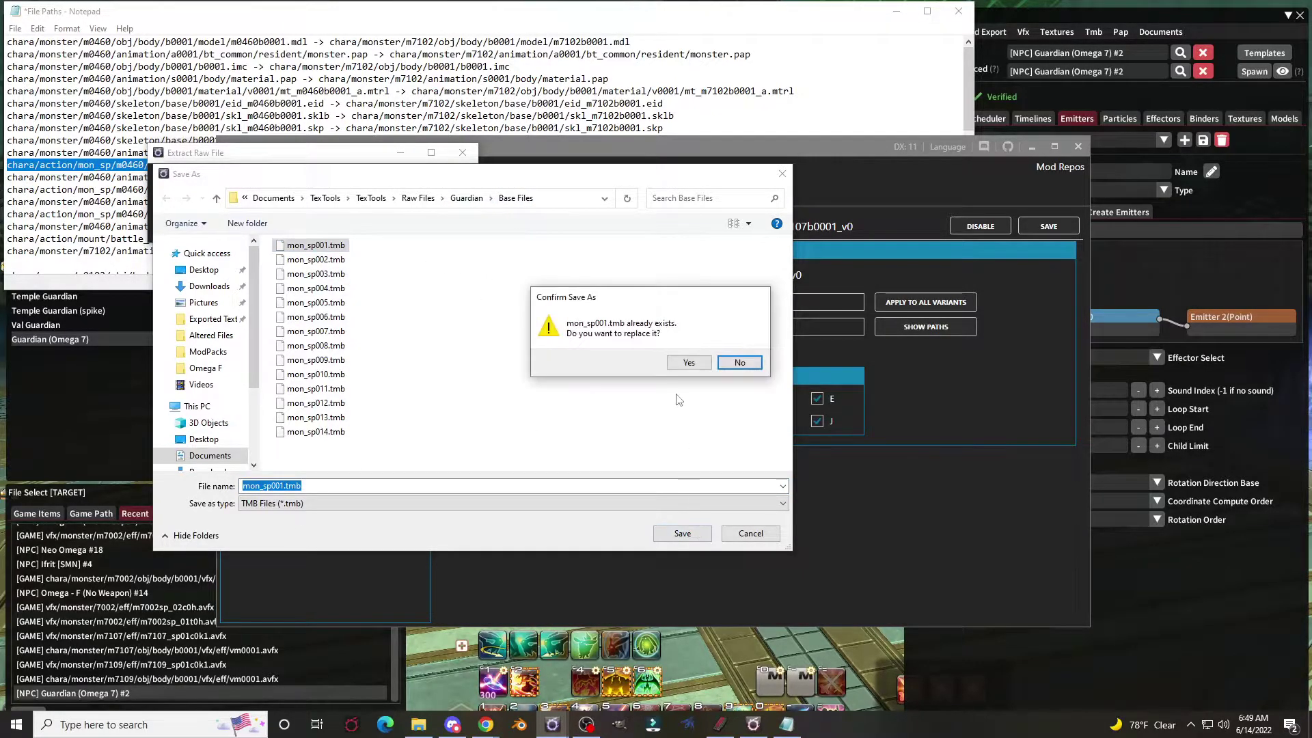
left_click(686, 363)
left_click(831, 415)
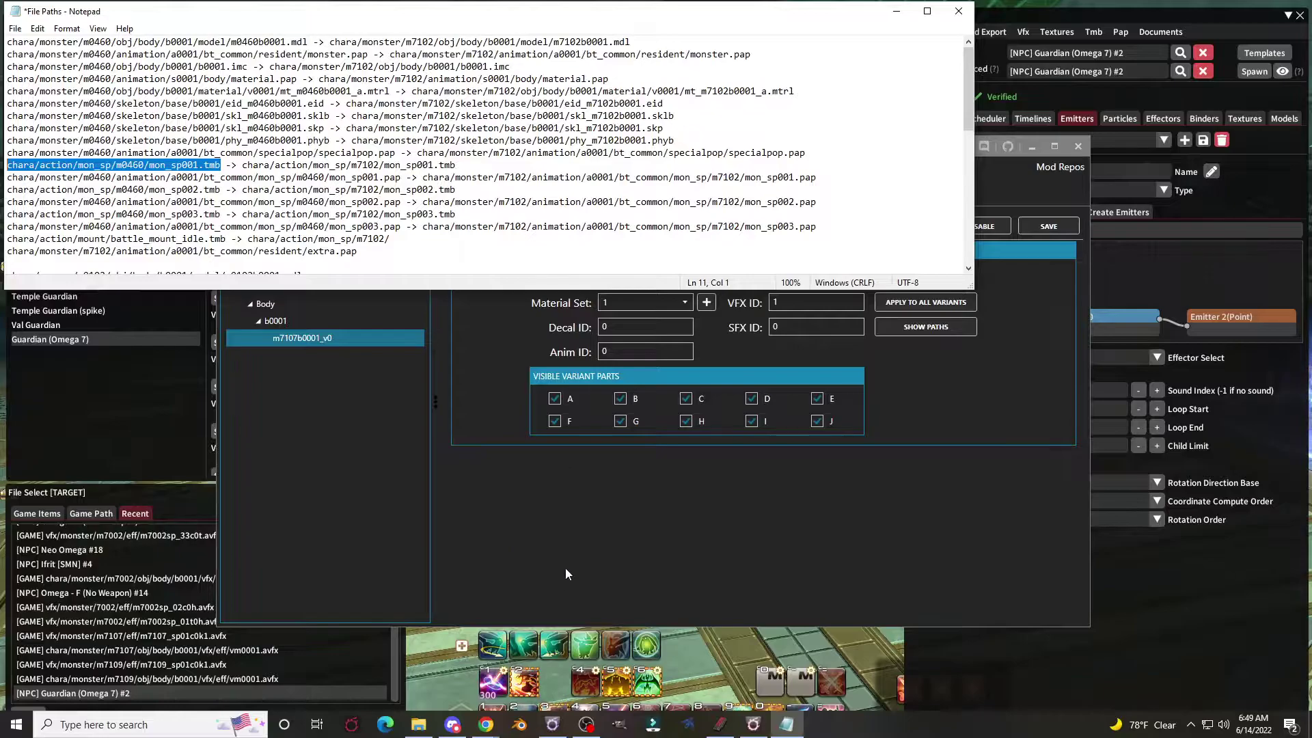
Switch to HexEd.it in Chrome and highlight the second sound path, ending in FF6Guardian_ArmHammer_t.scd, in mon_sp001.tmb
mouse_move(551, 728)
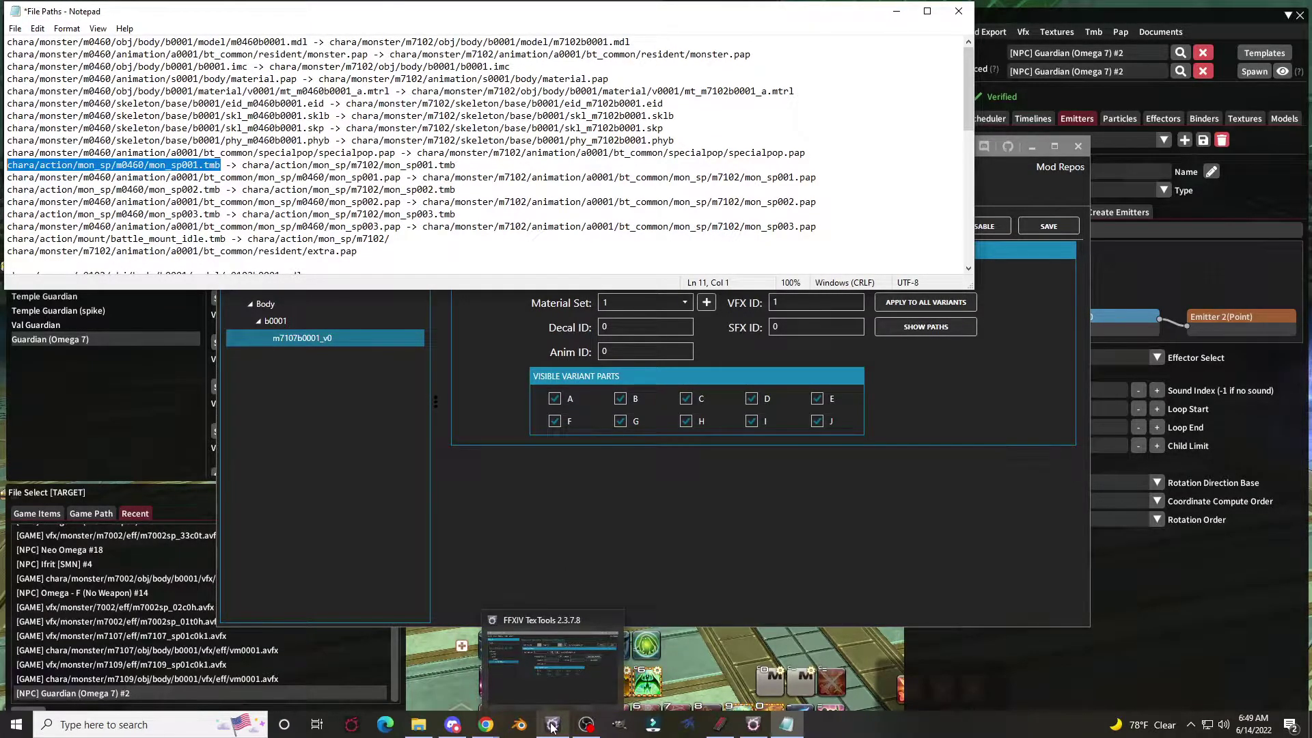
mouse_move(488, 729)
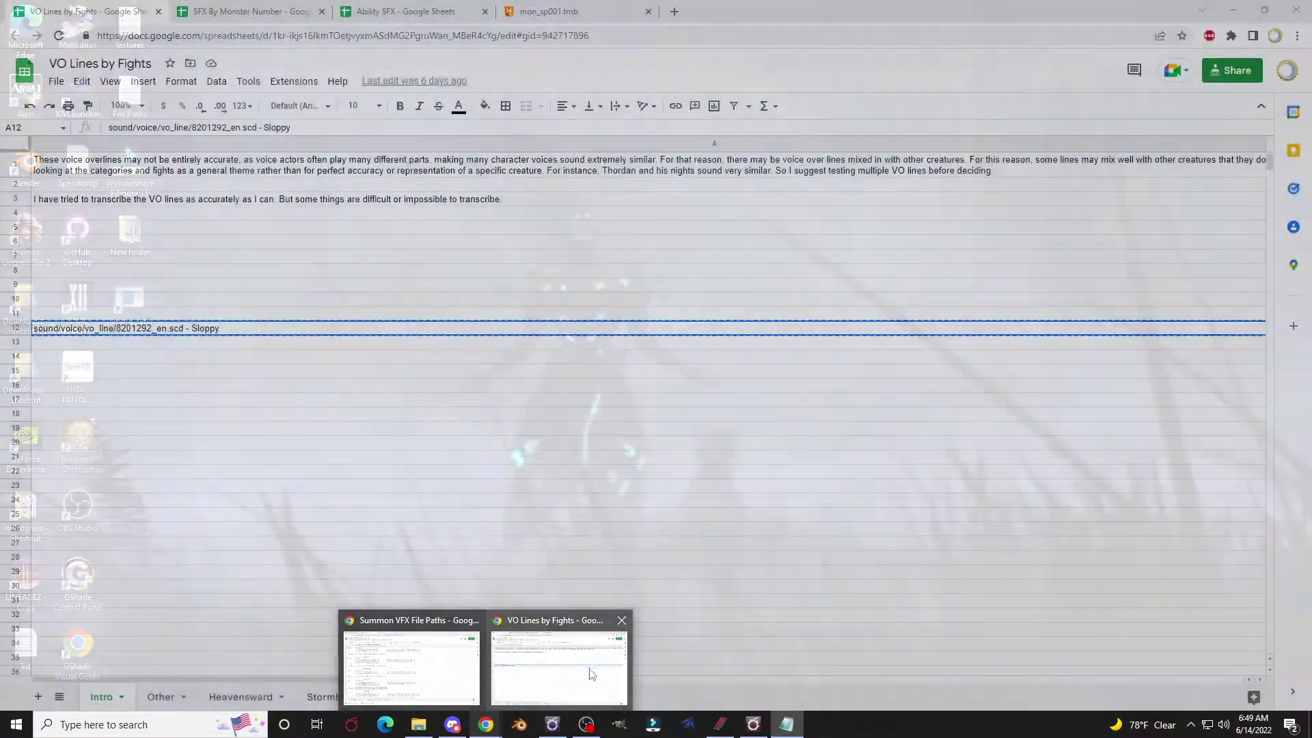
left_click(592, 674)
left_click(574, 11)
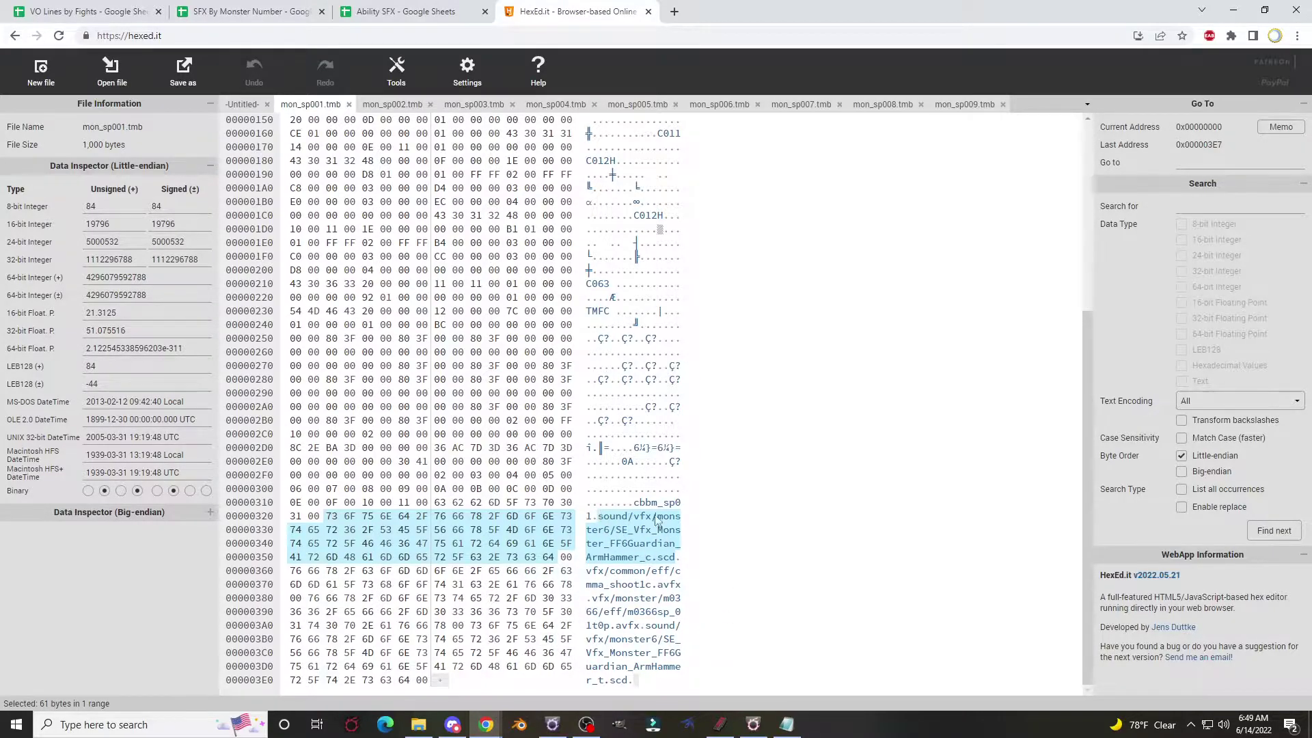
left_click_drag(646, 626, 604, 684)
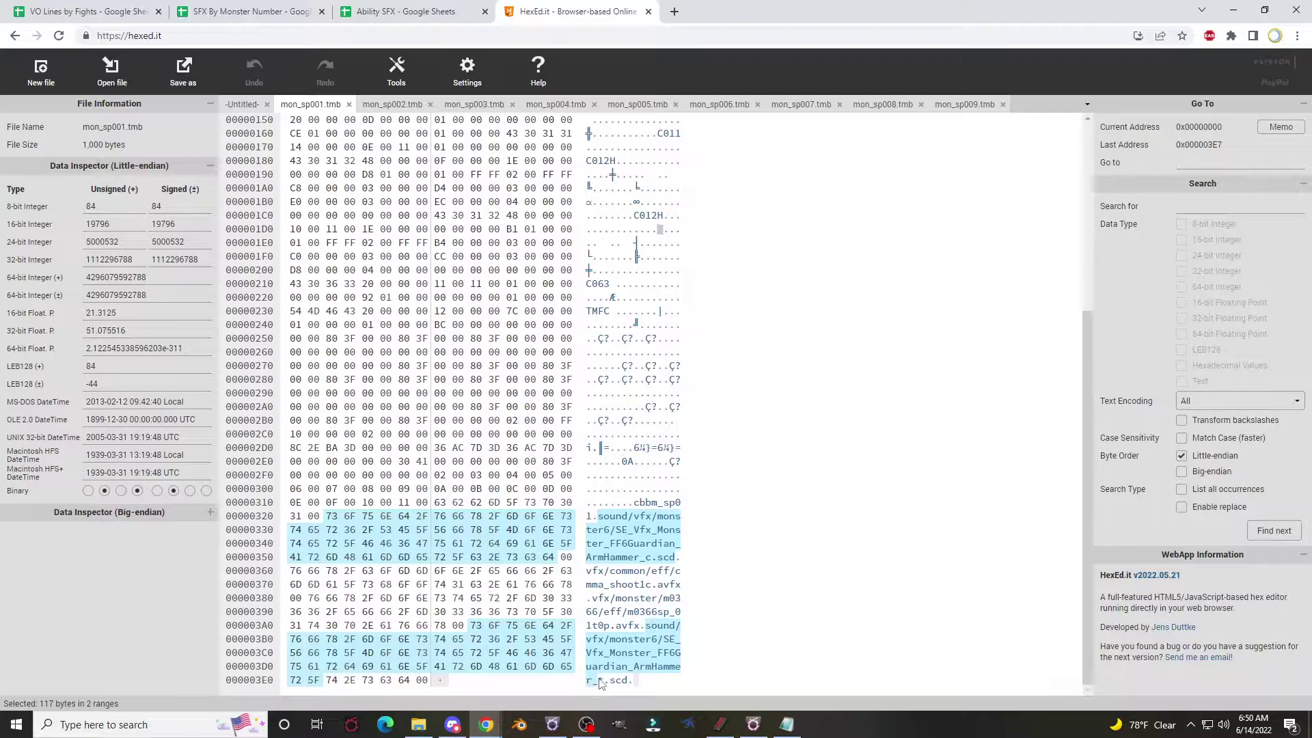
left_click(651, 627, "shift")
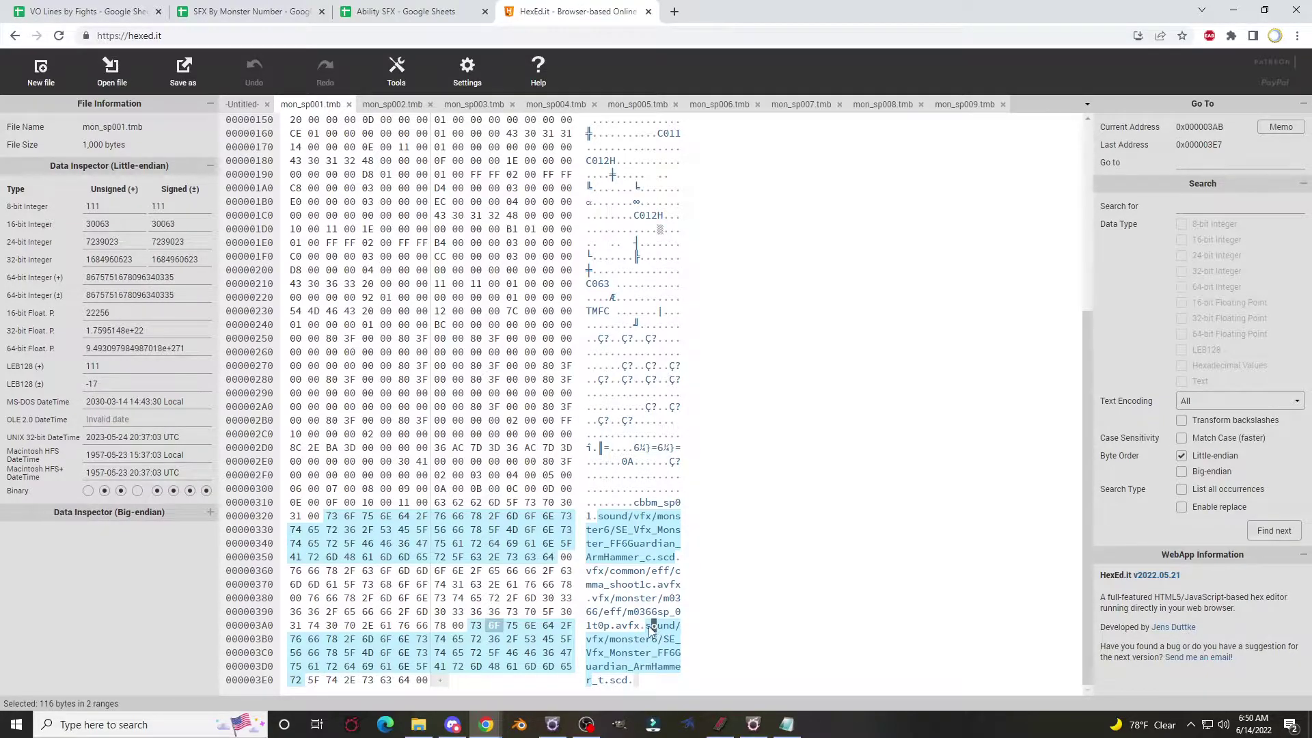
left_click_drag(649, 627, 587, 684)
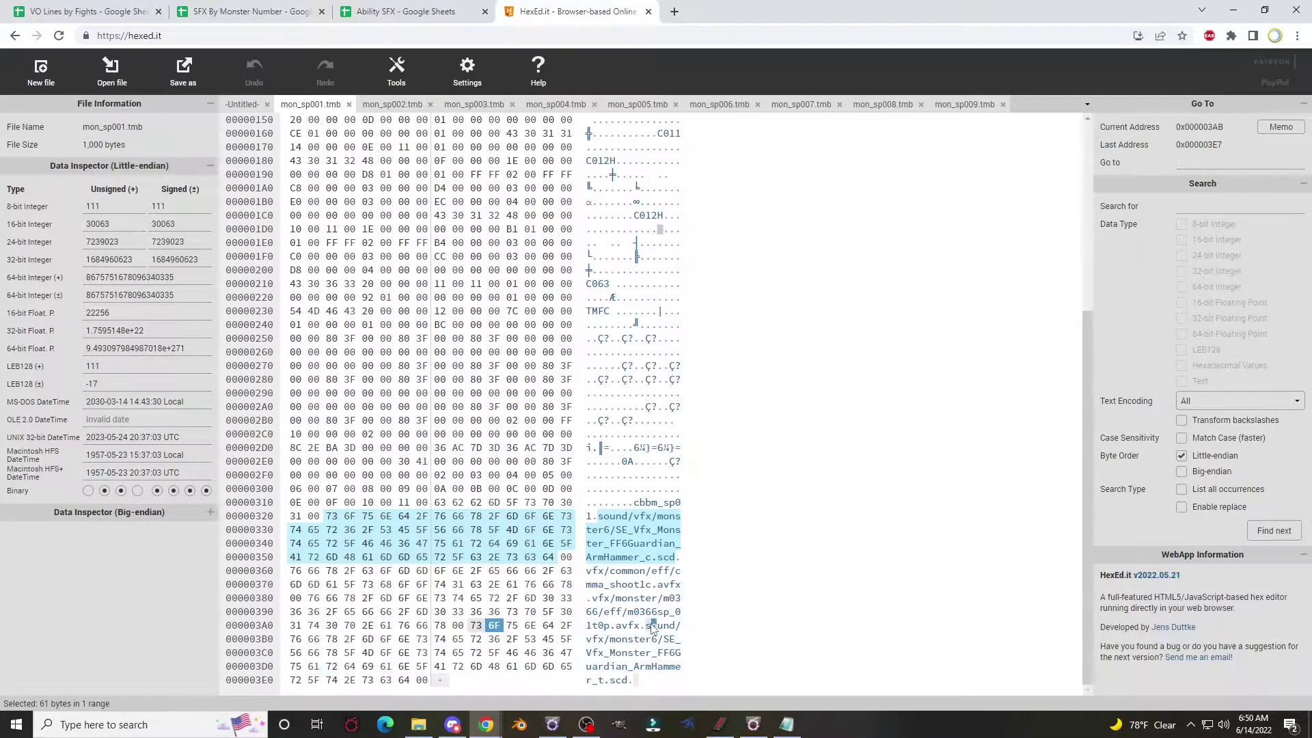
left_click_drag(647, 626, 597, 682)
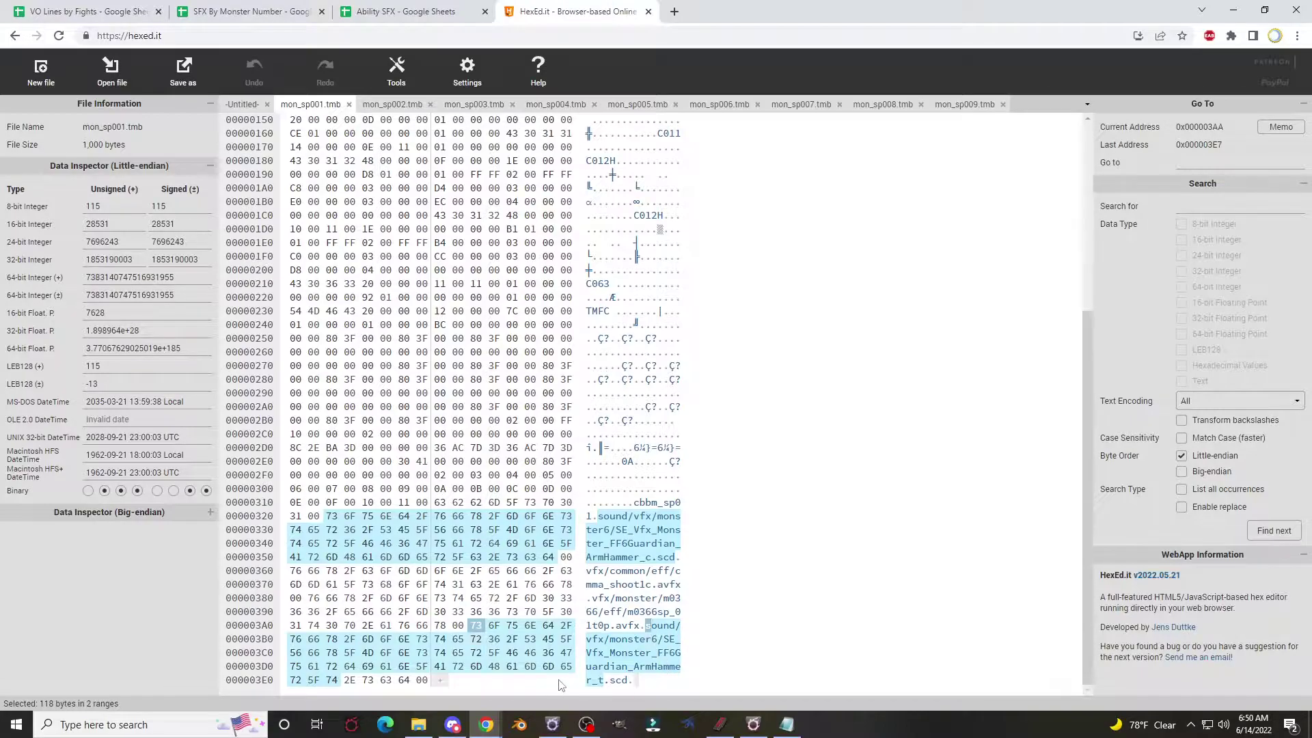
Highlight the sound path sound/vfx/monster5/SE_Vfx_Monster_MadouArmor_MagitekLaser_c.scd near the end of mon_sp002.tmb
left_click(391, 104)
scroll(668, 530, "down", 5)
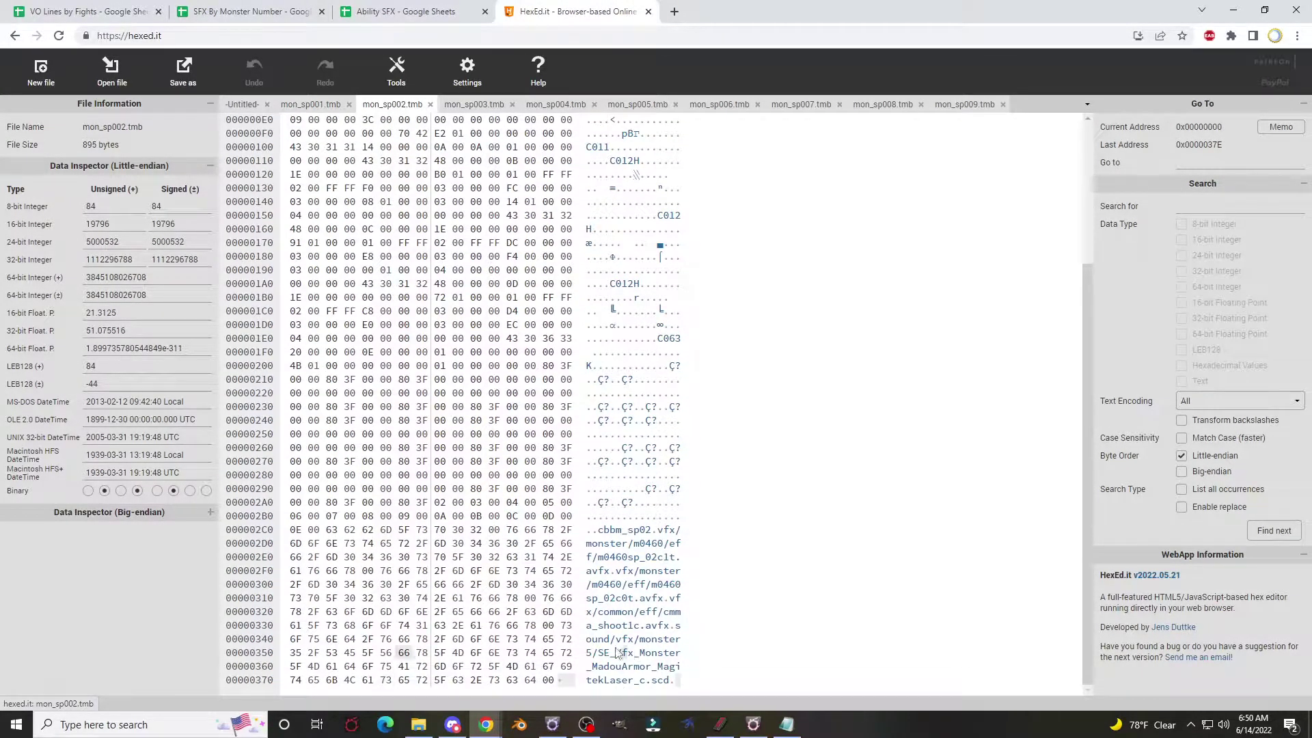
left_click_drag(678, 625, 667, 684)
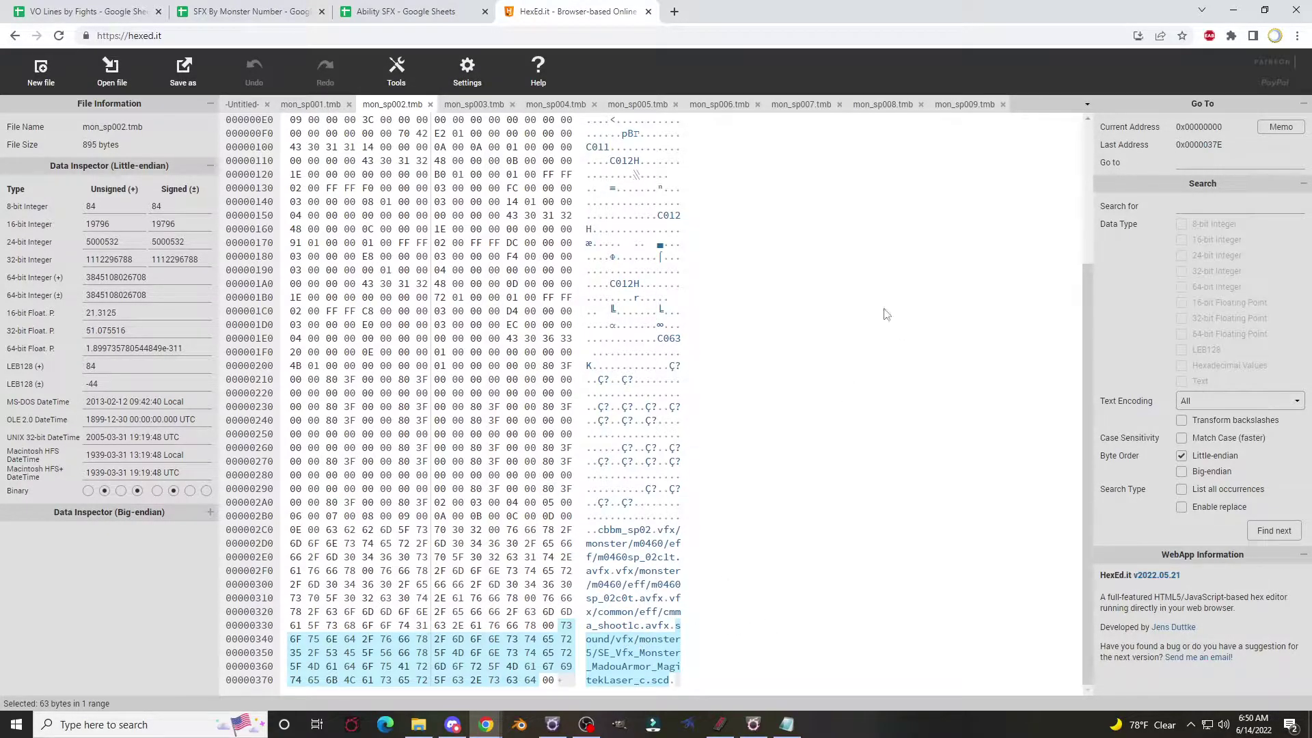
Examine the m0460 sound file paths in the 401-500 sheet of the SFX By Monster Number spreadsheet
left_click(258, 12)
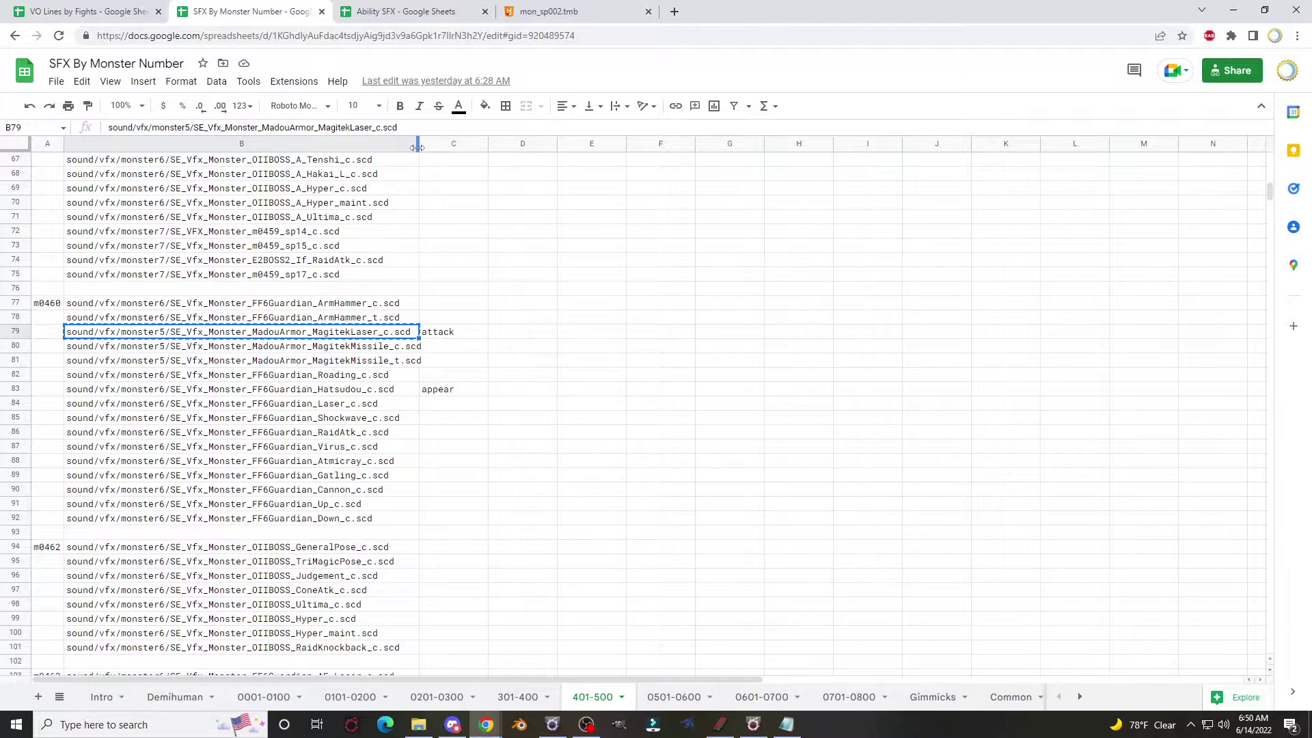
scroll(259, 526, "down", 2)
scroll(260, 526, "up", 2)
scroll(238, 517, "down", 1)
scroll(238, 513, "up", 1)
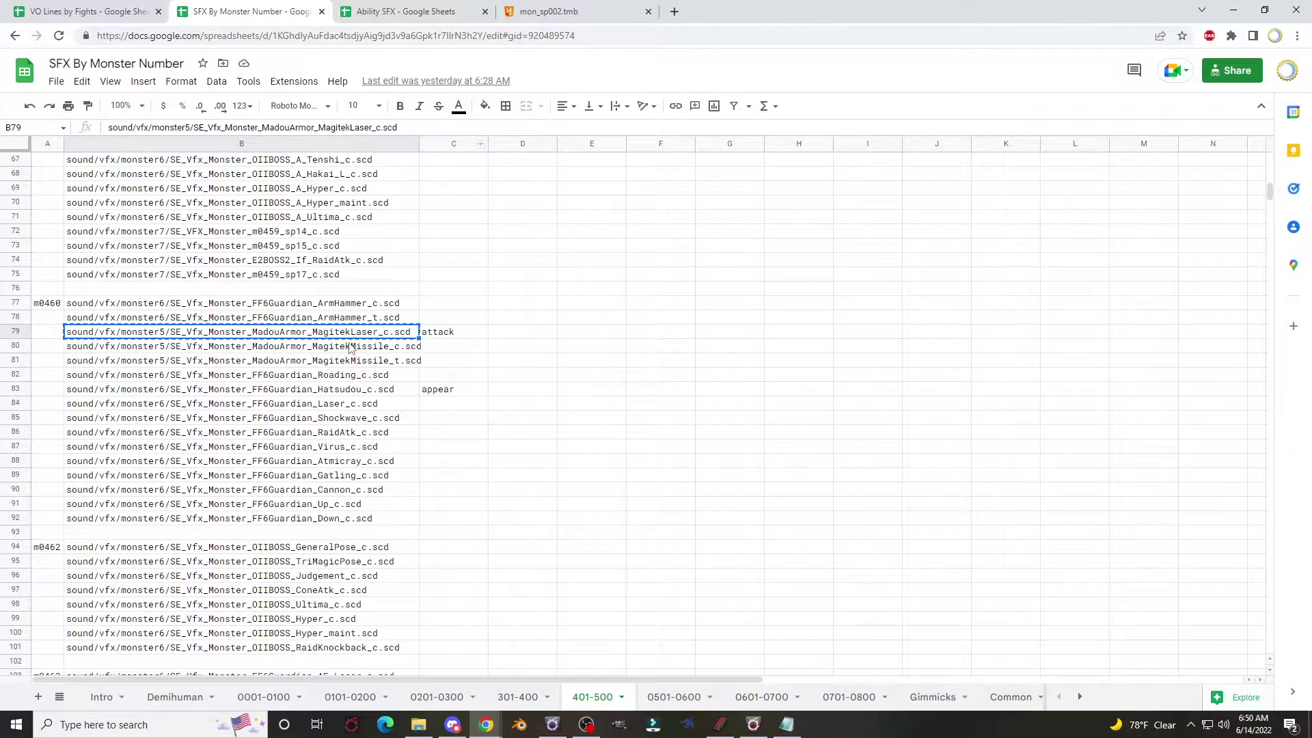
Look through the Machinist, Dark Knight, White Mage and Paladin sheets of the Ability SFX spreadsheet for ability sound paths
left_click(410, 16)
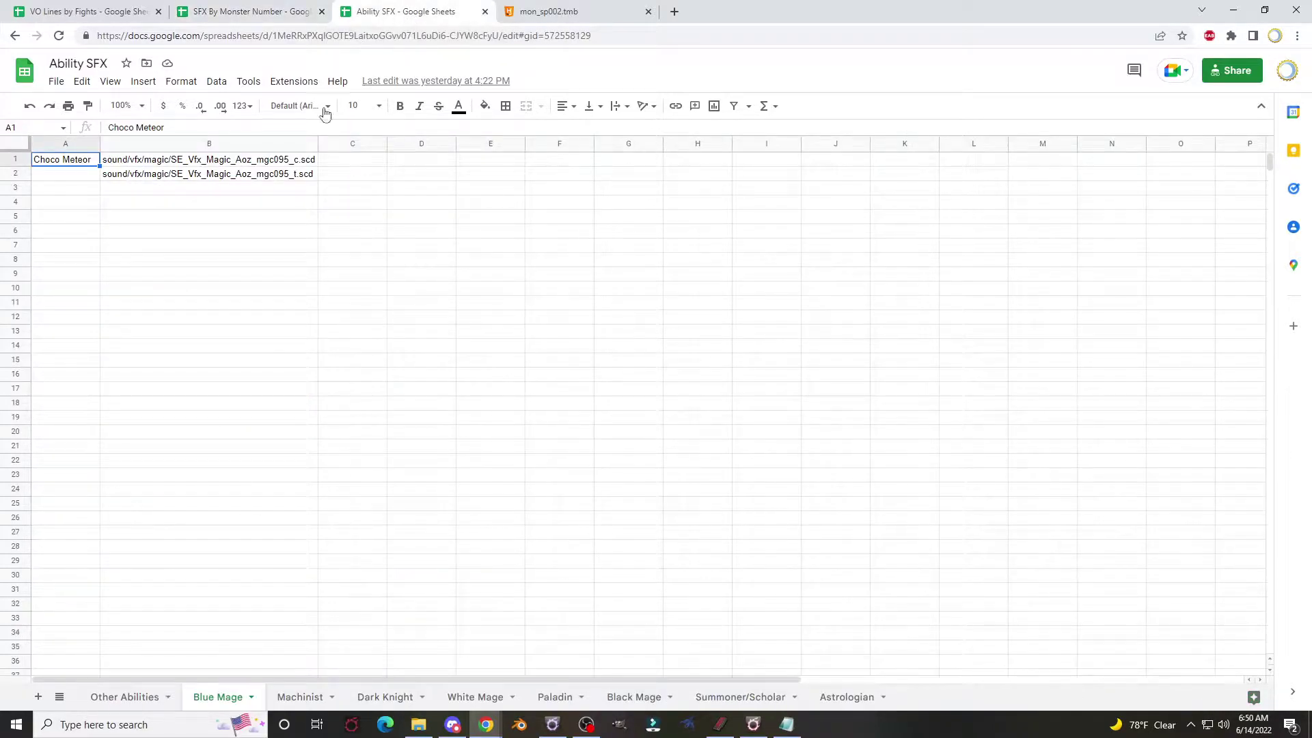
left_click(340, 700)
left_click(384, 699)
left_click(470, 700)
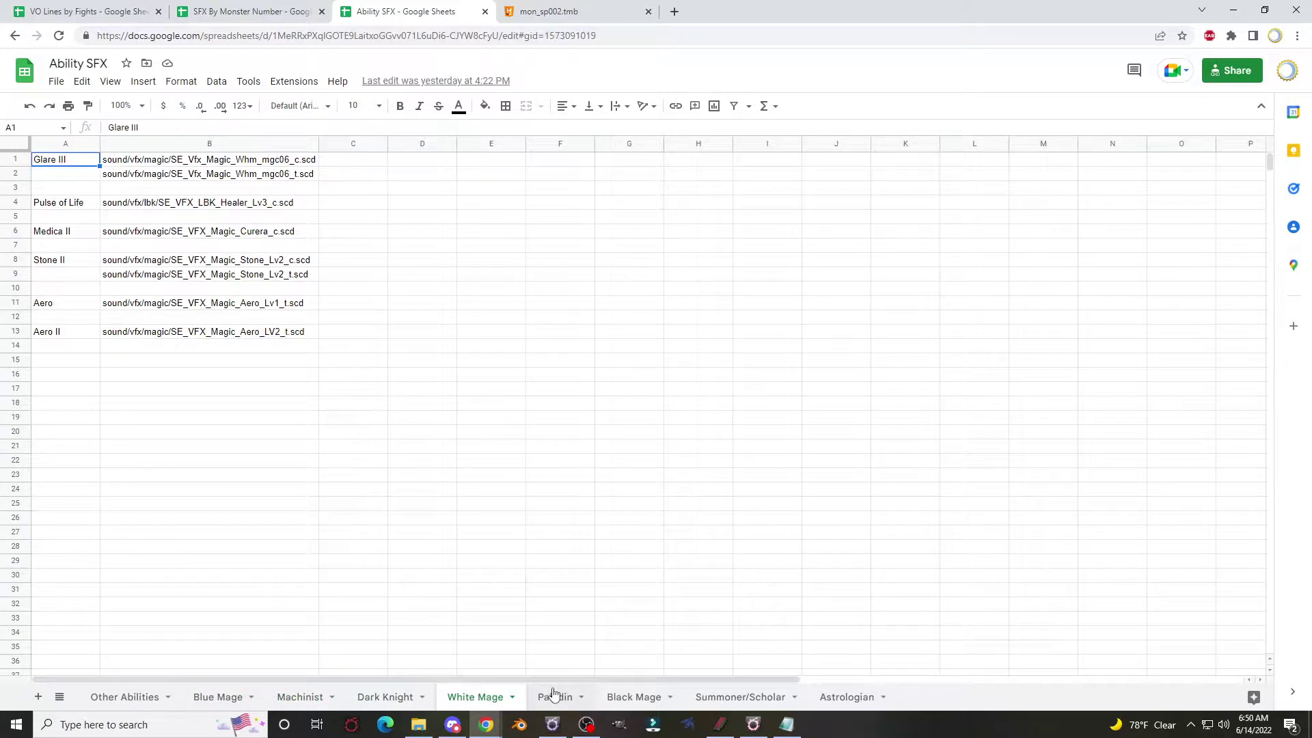
left_click(548, 697)
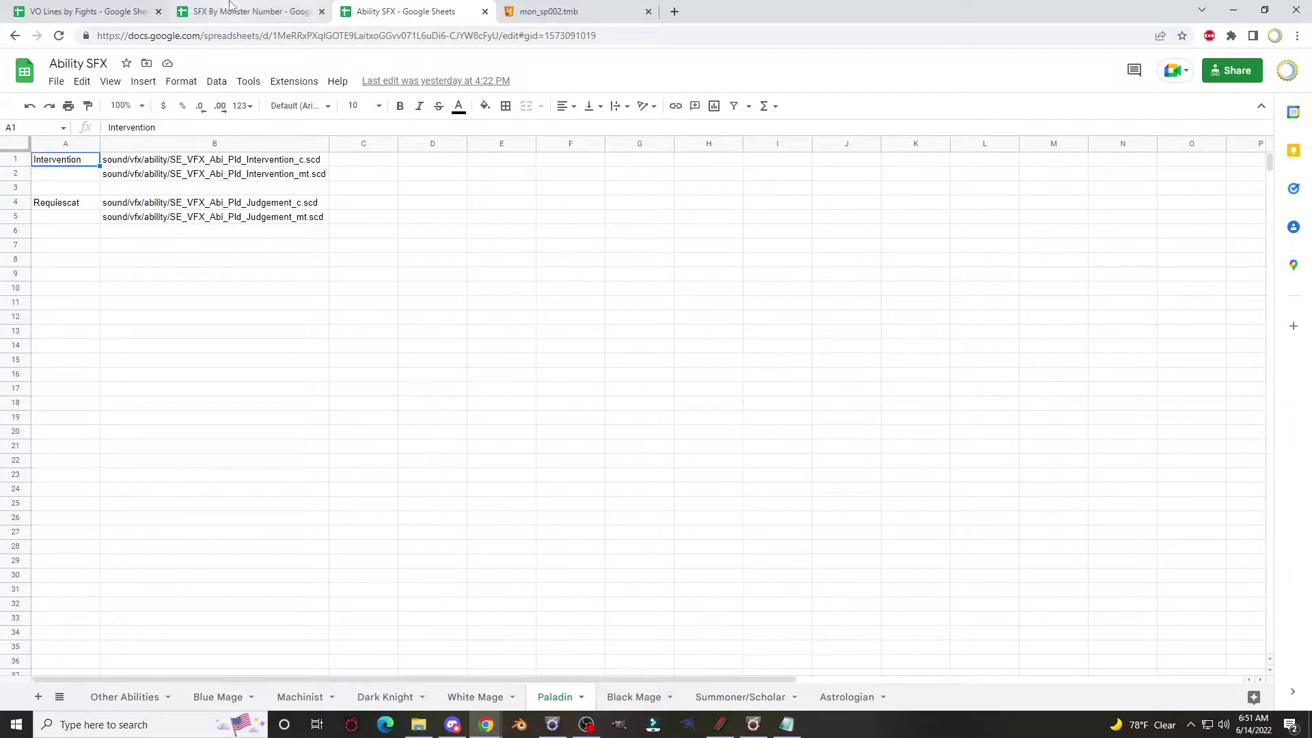
Examine the voice line paths in the Heavensward and Intro sheets of the VO Lines by Fights spreadsheet
left_click(49, 6)
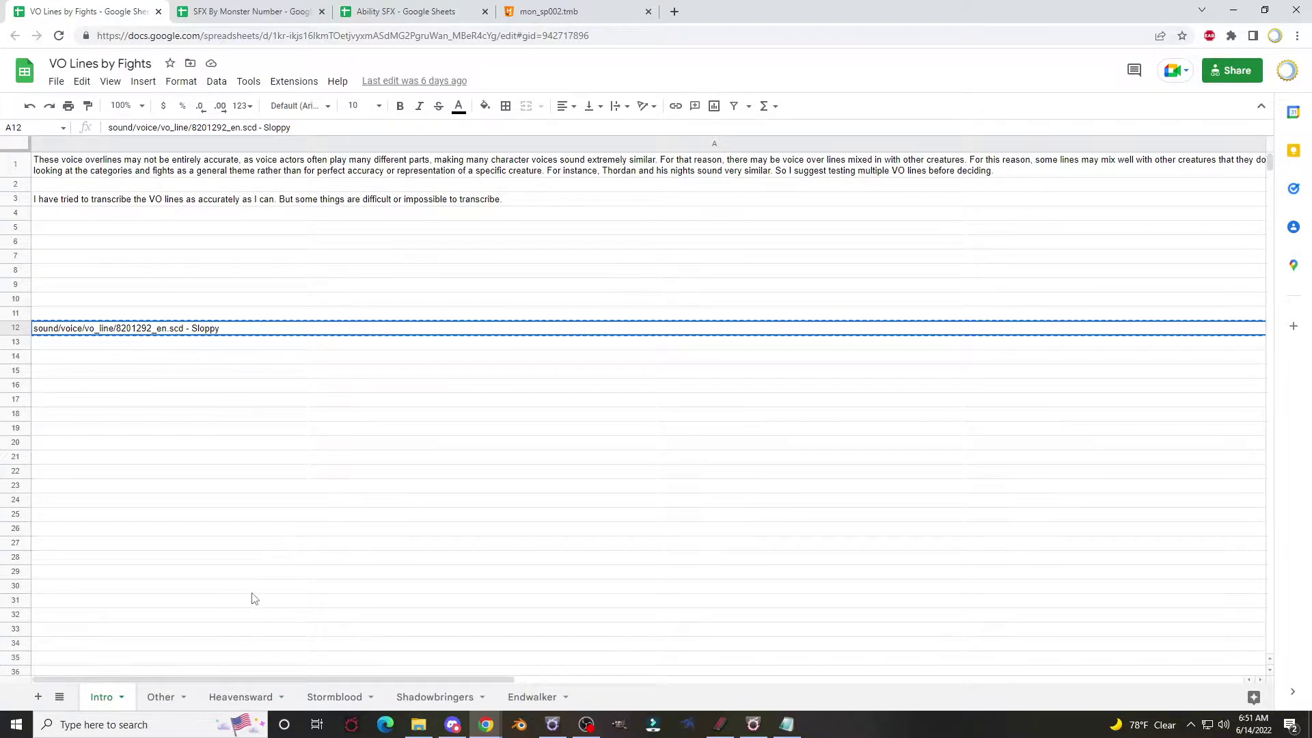
left_click(229, 695)
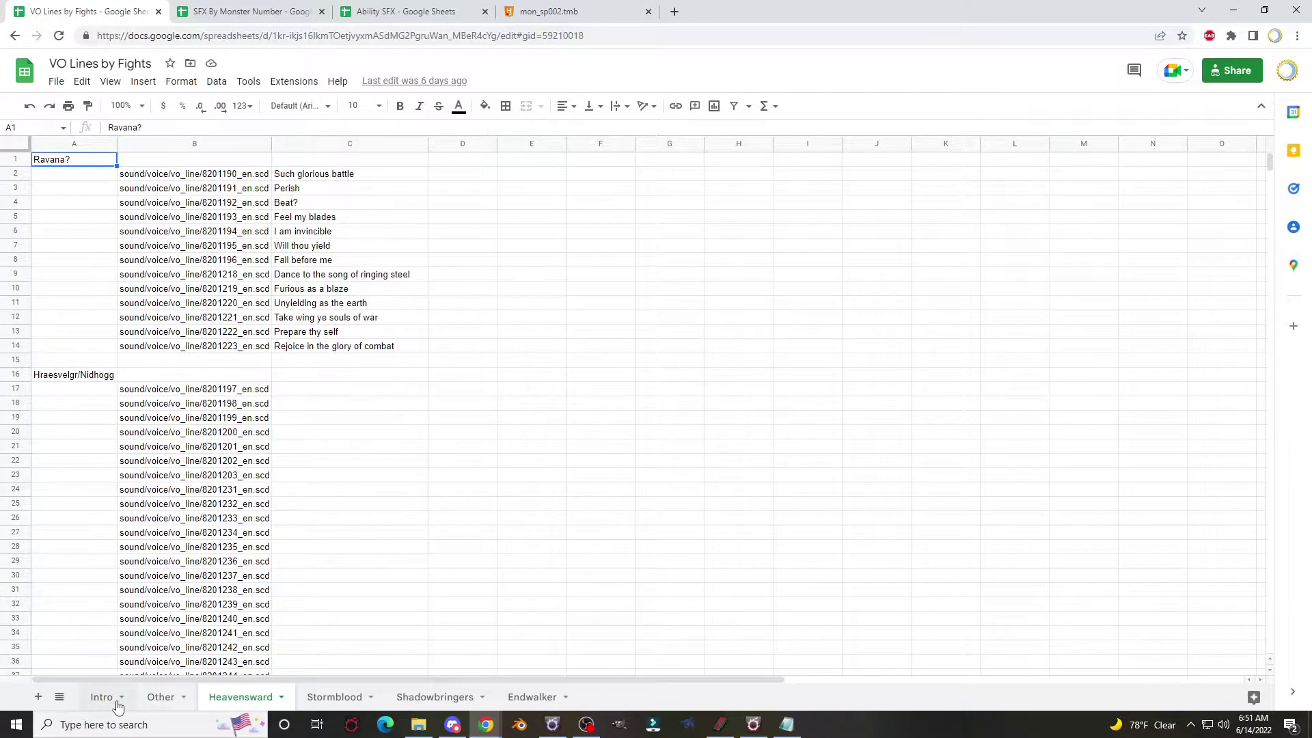
left_click(98, 701)
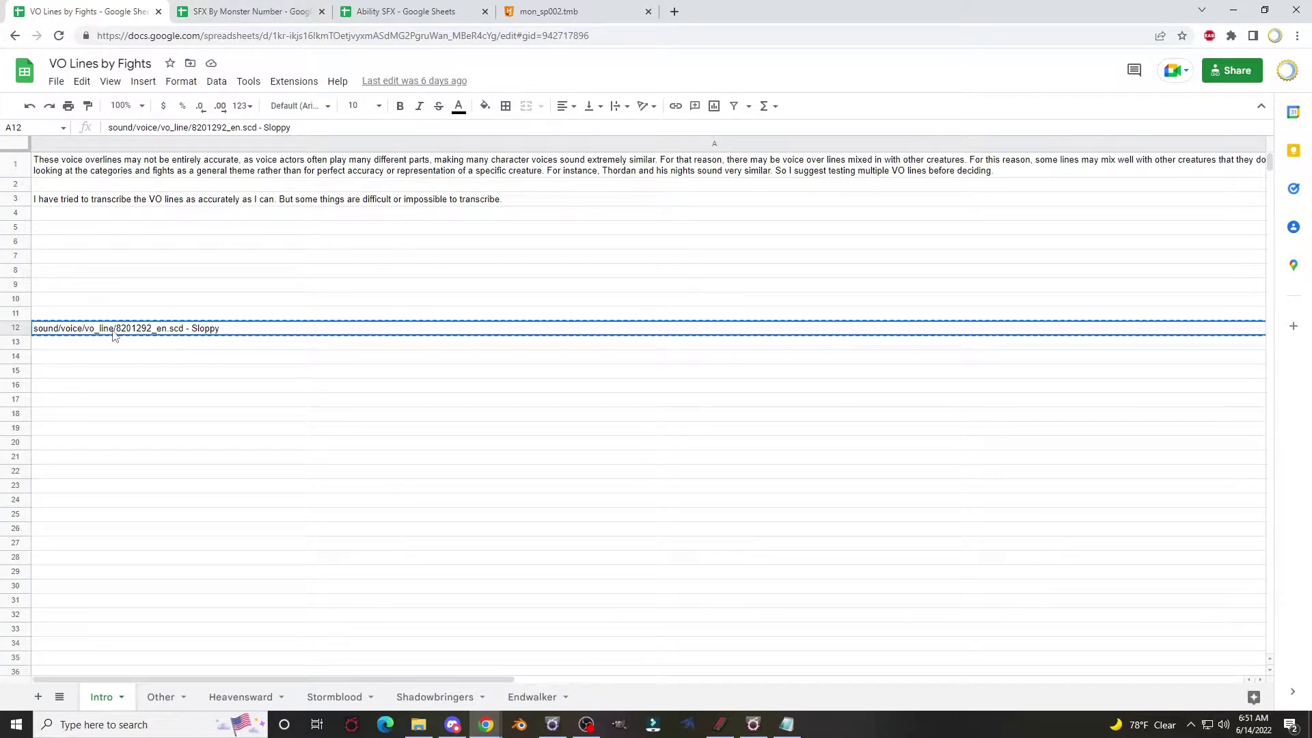
Copy the m0460 appear path sound/vfx/monster6/SE_Vfx_Monster_FF6Guardian_Hatsudou_c.scd from the SFX By Monster Number spreadsheet
left_click(284, 13)
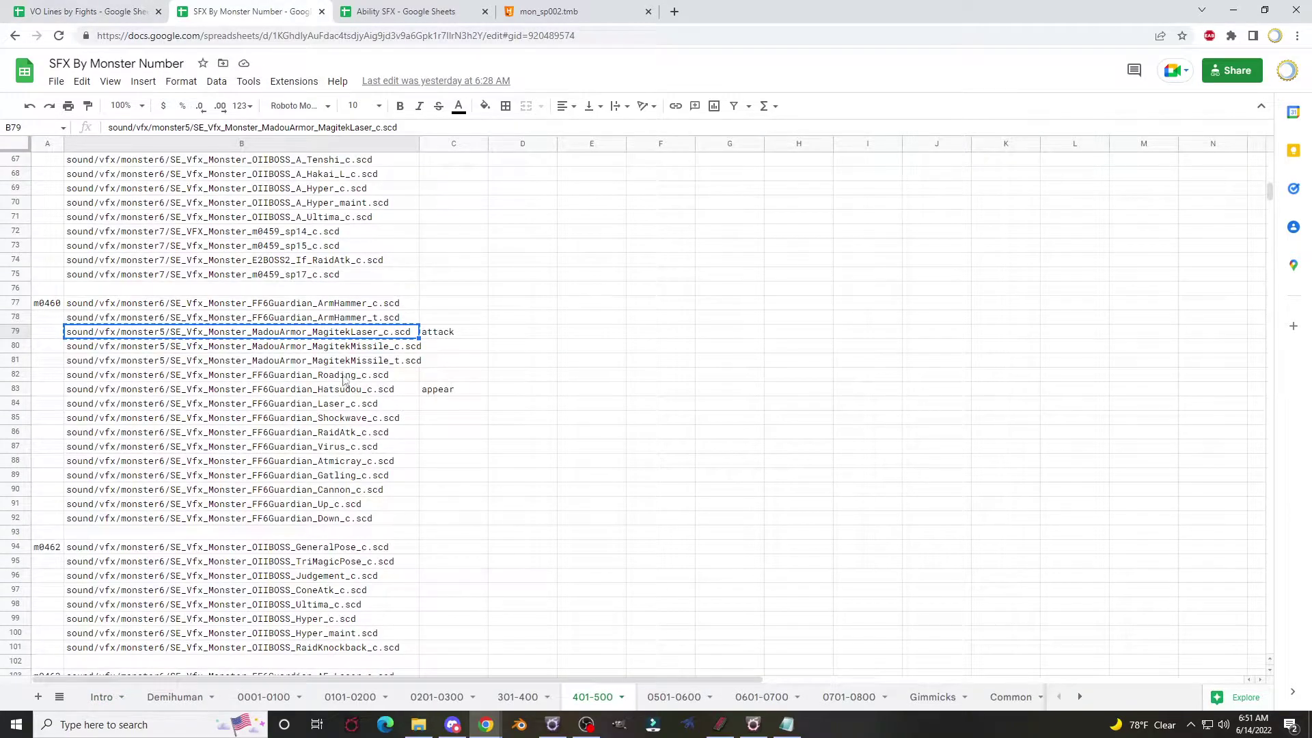
left_click(329, 395)
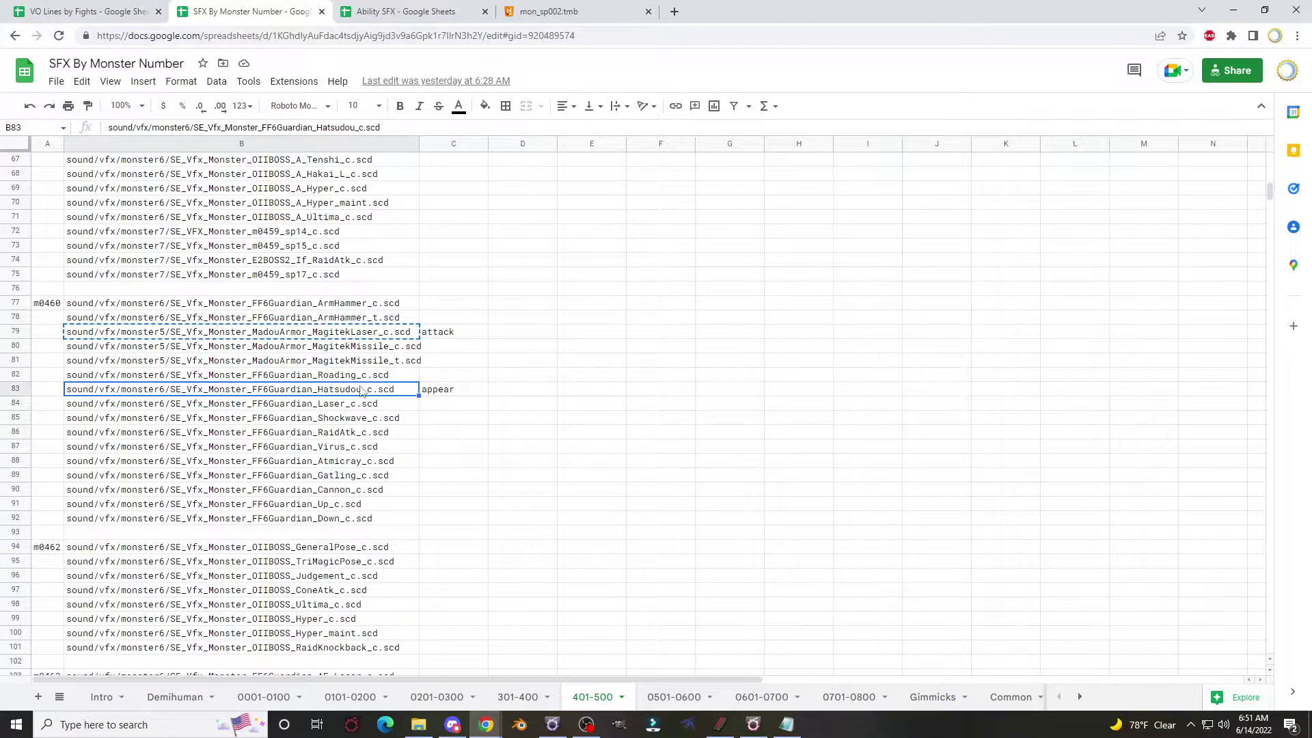
left_click(365, 336)
left_click(367, 394)
key("ctrl+c")
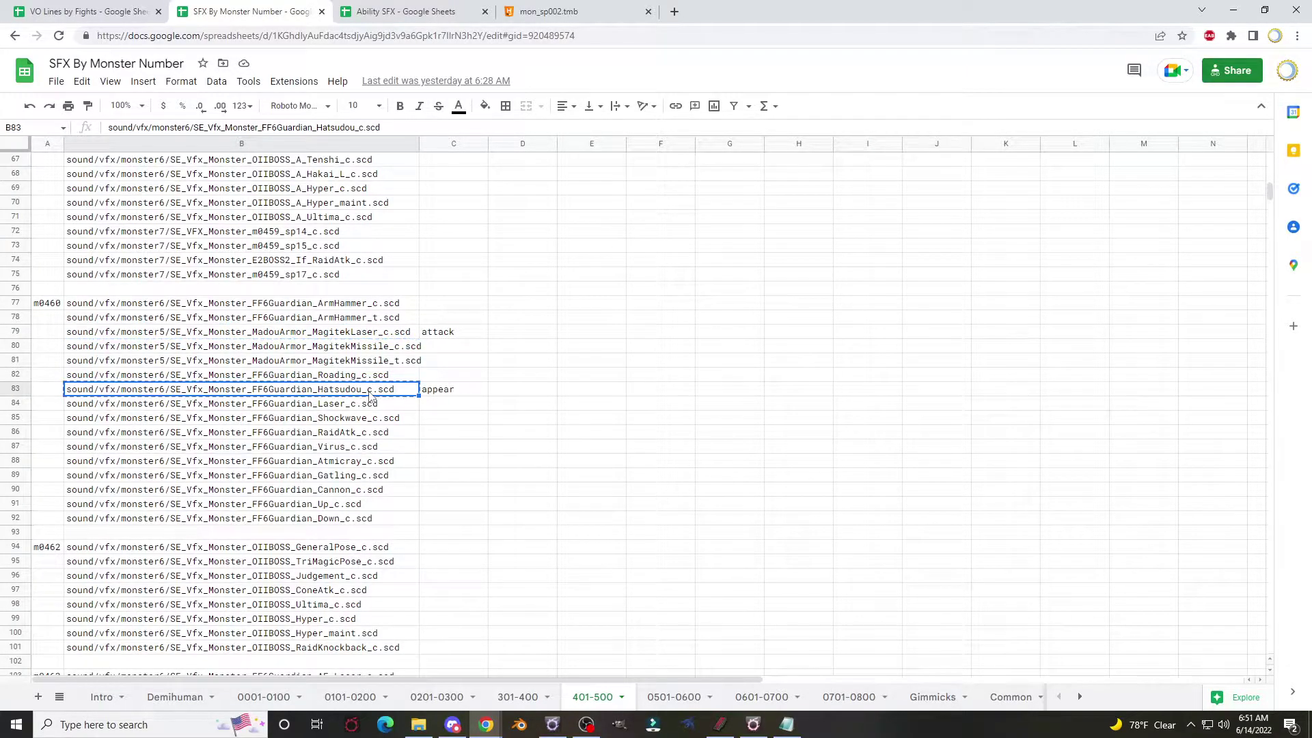
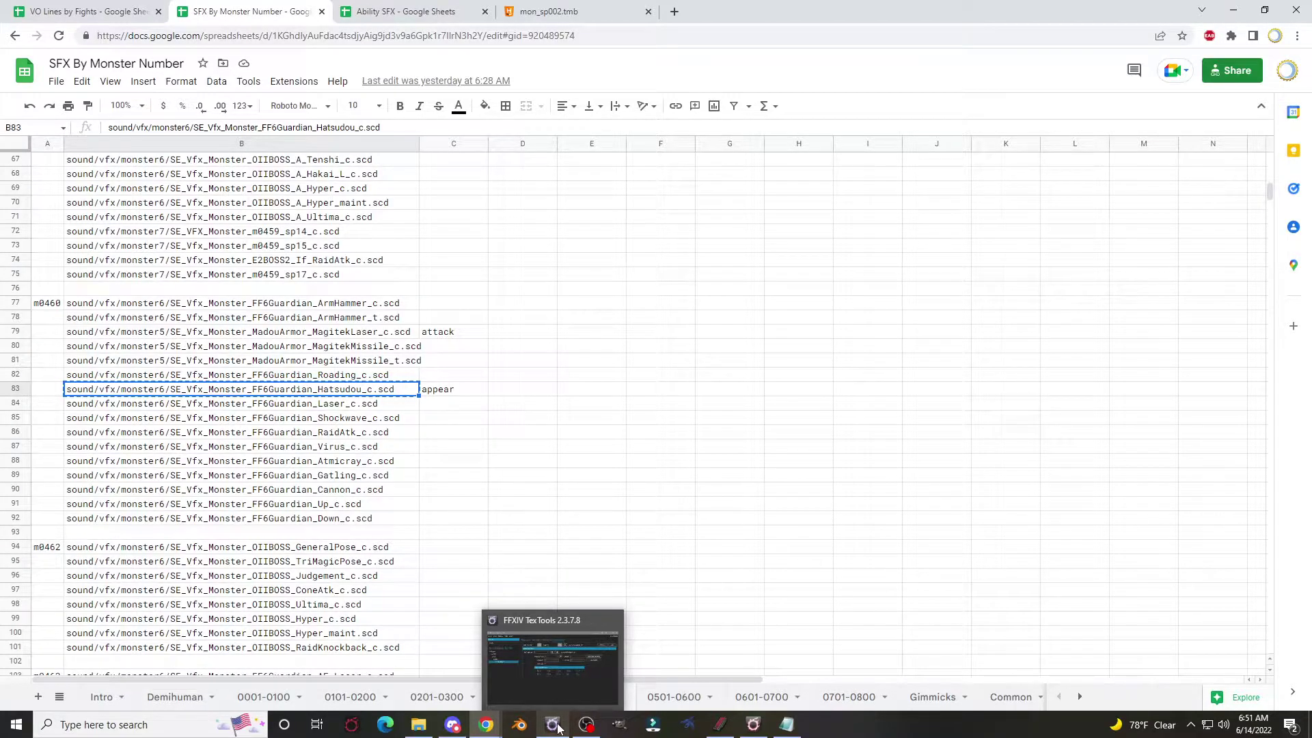
Switch to FFXIV TexTools, show the file paths of m7107b0001_v0, highlight the VFX file path and close the path display
left_click(558, 729)
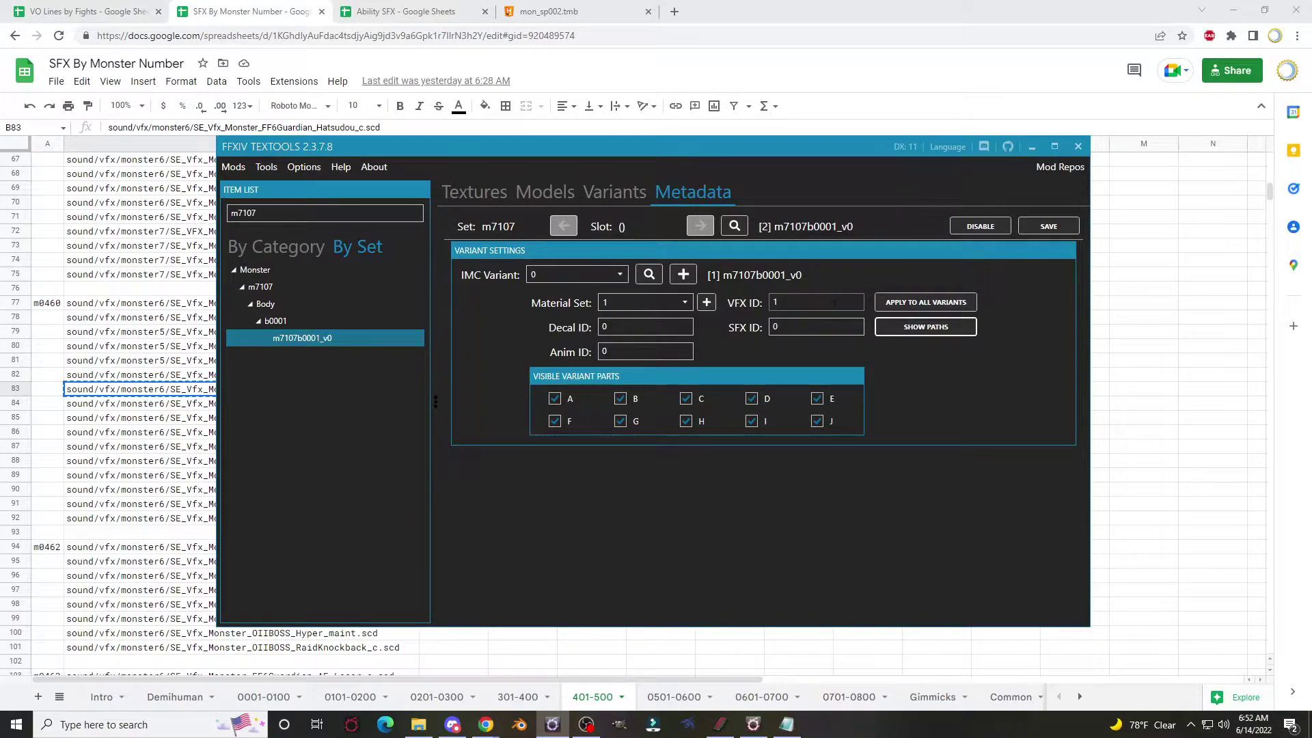
left_click(926, 326)
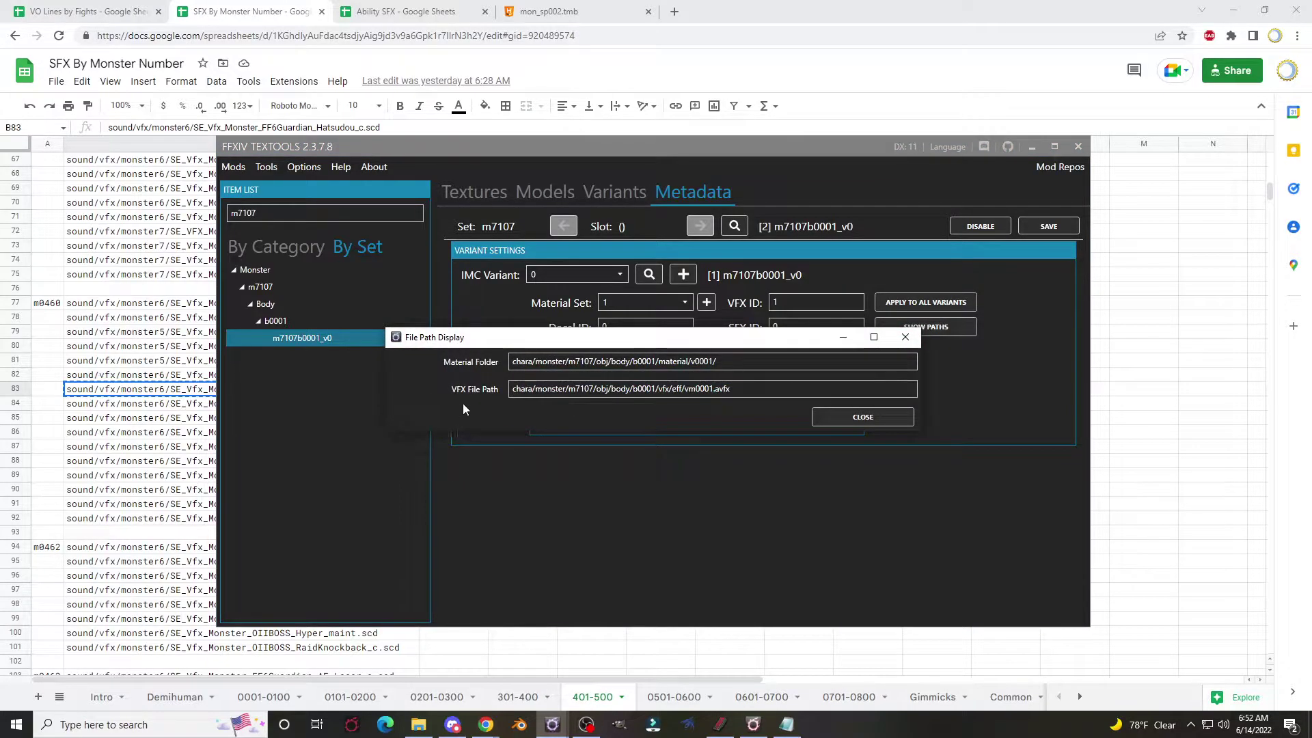
mouse_move(730, 389)
left_mouse_down()
mouse_move(499, 396)
mouse_move(742, 388)
left_mouse_up()
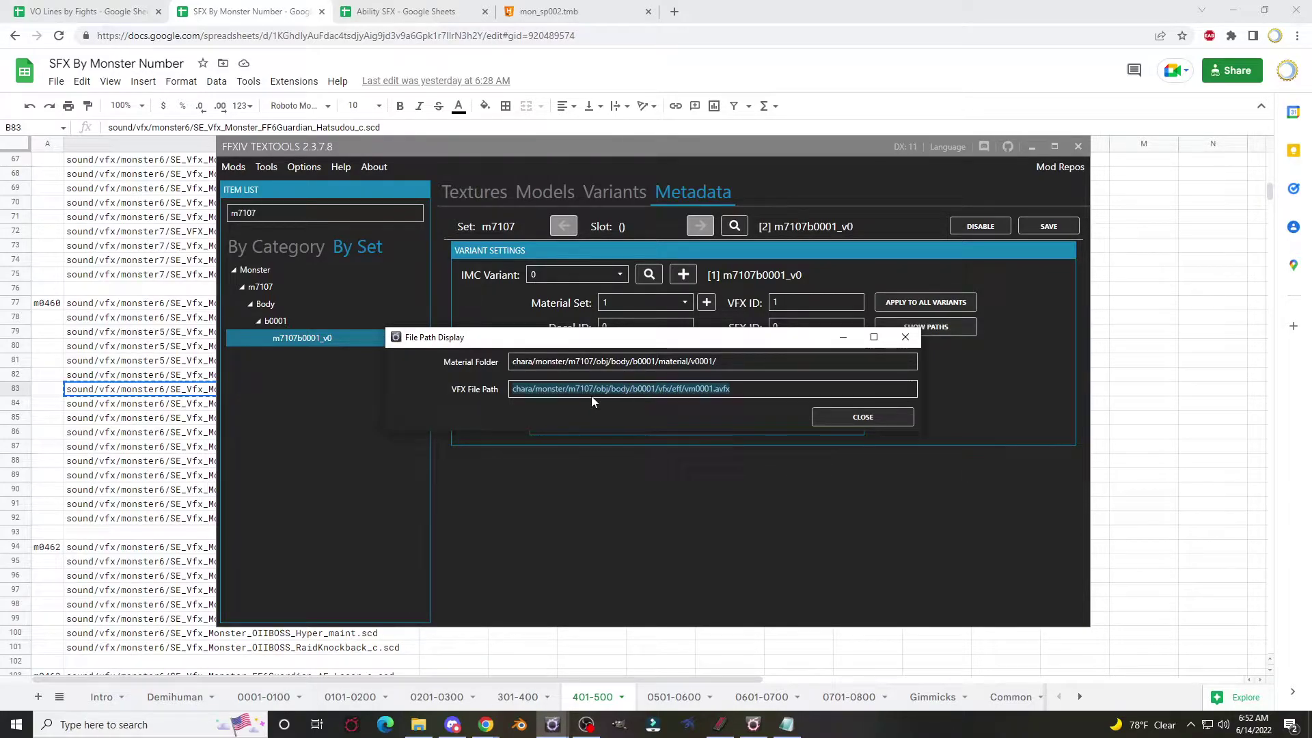
left_click(906, 337)
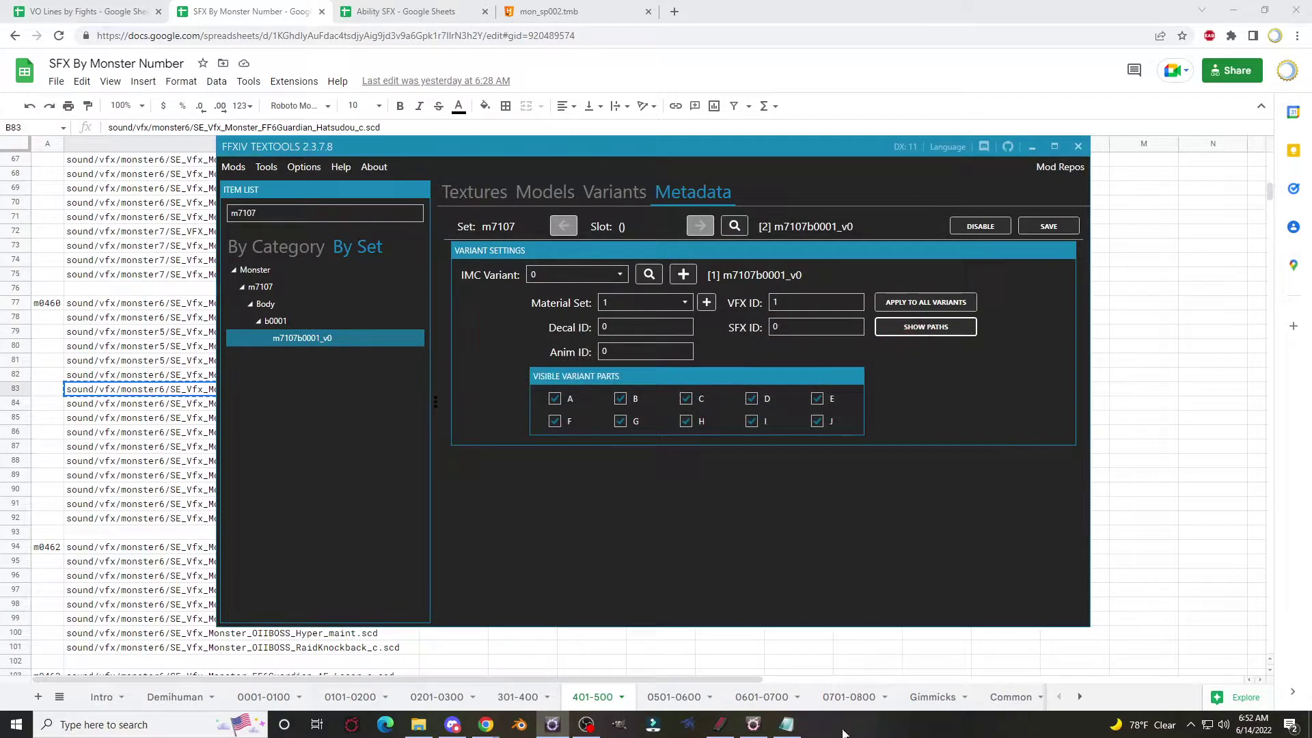
Switch to Final Fantasy XIV, load chara/monster/m7107/obj/body/b0001/vfx/eff/vm0001.avfx in VFXEditor and spawn the effect on self
left_click(752, 730)
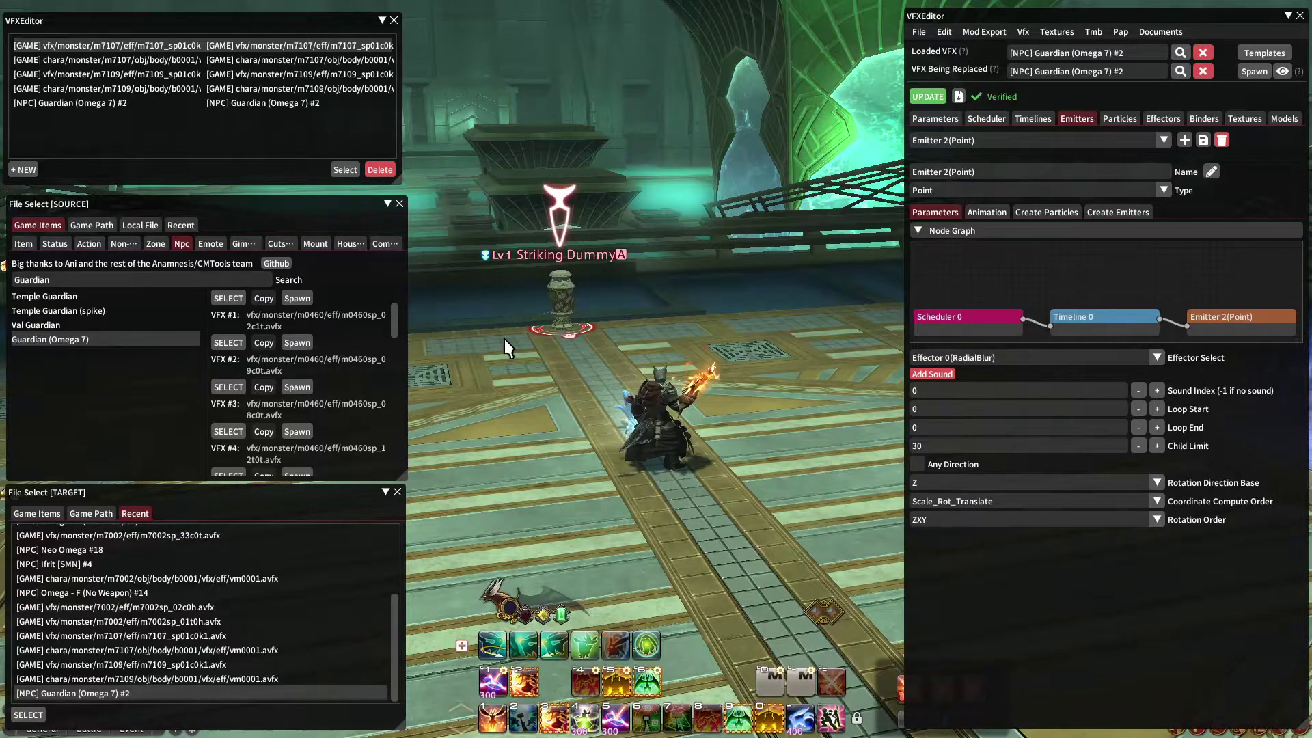
left_click(199, 56)
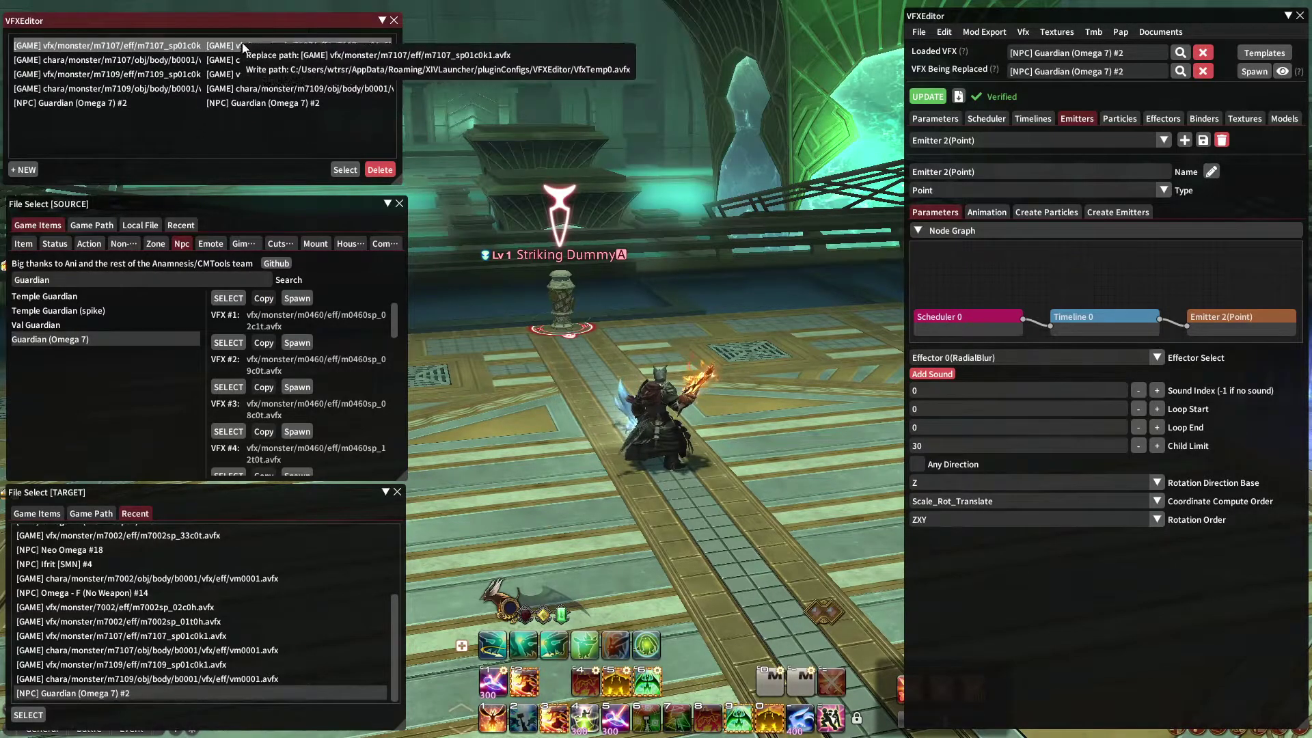
left_click(287, 60)
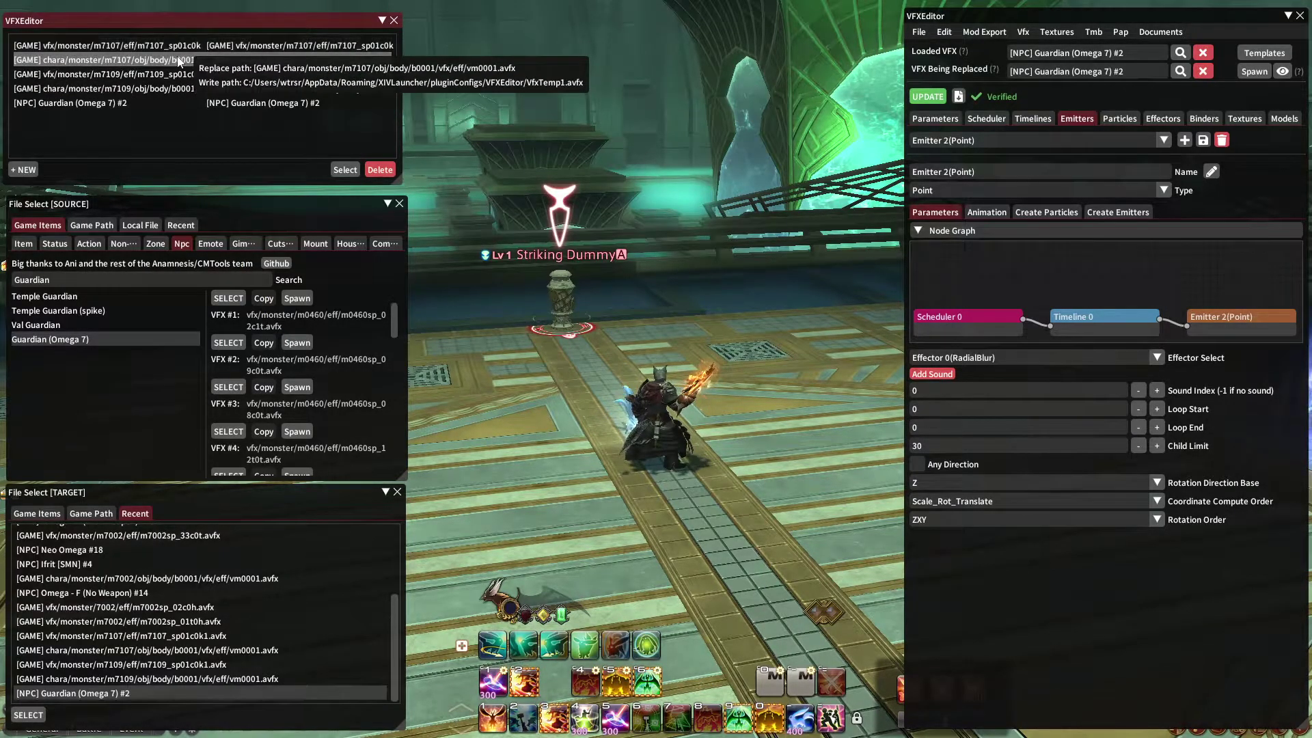
left_click(349, 169)
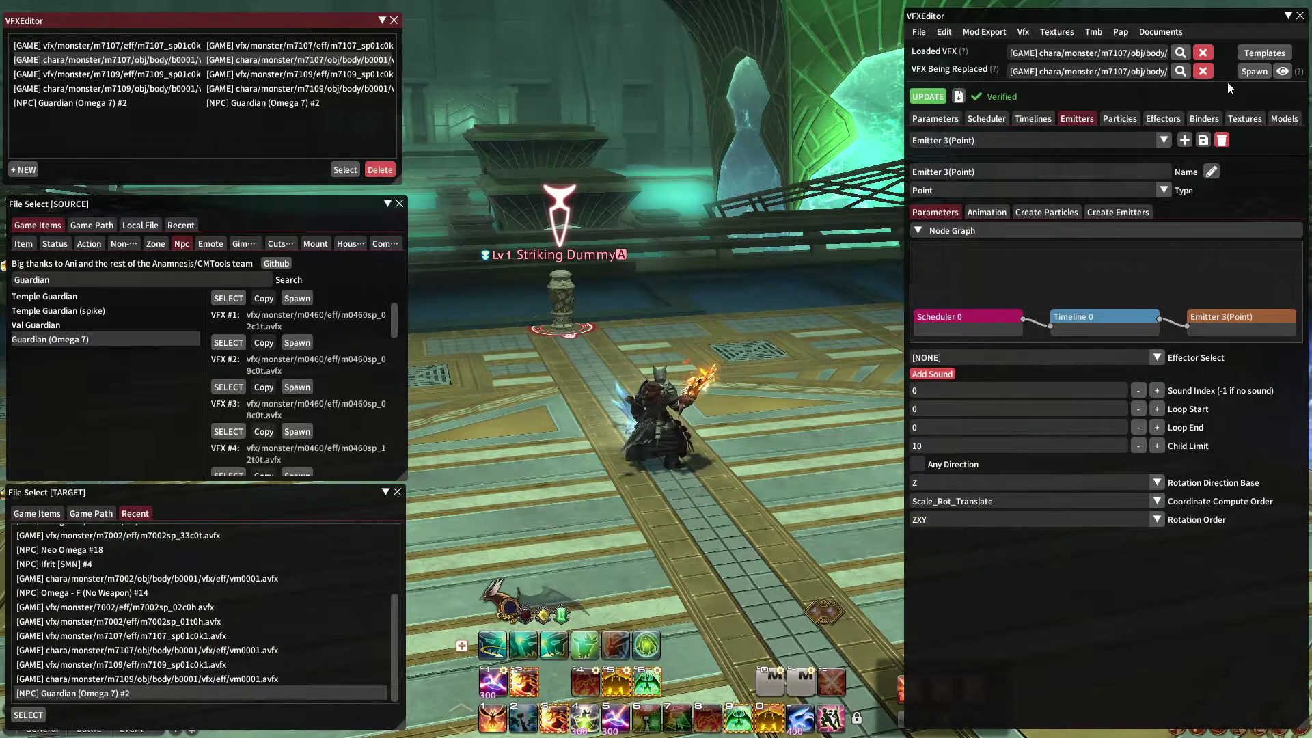
left_click(1254, 71)
left_click(1272, 94)
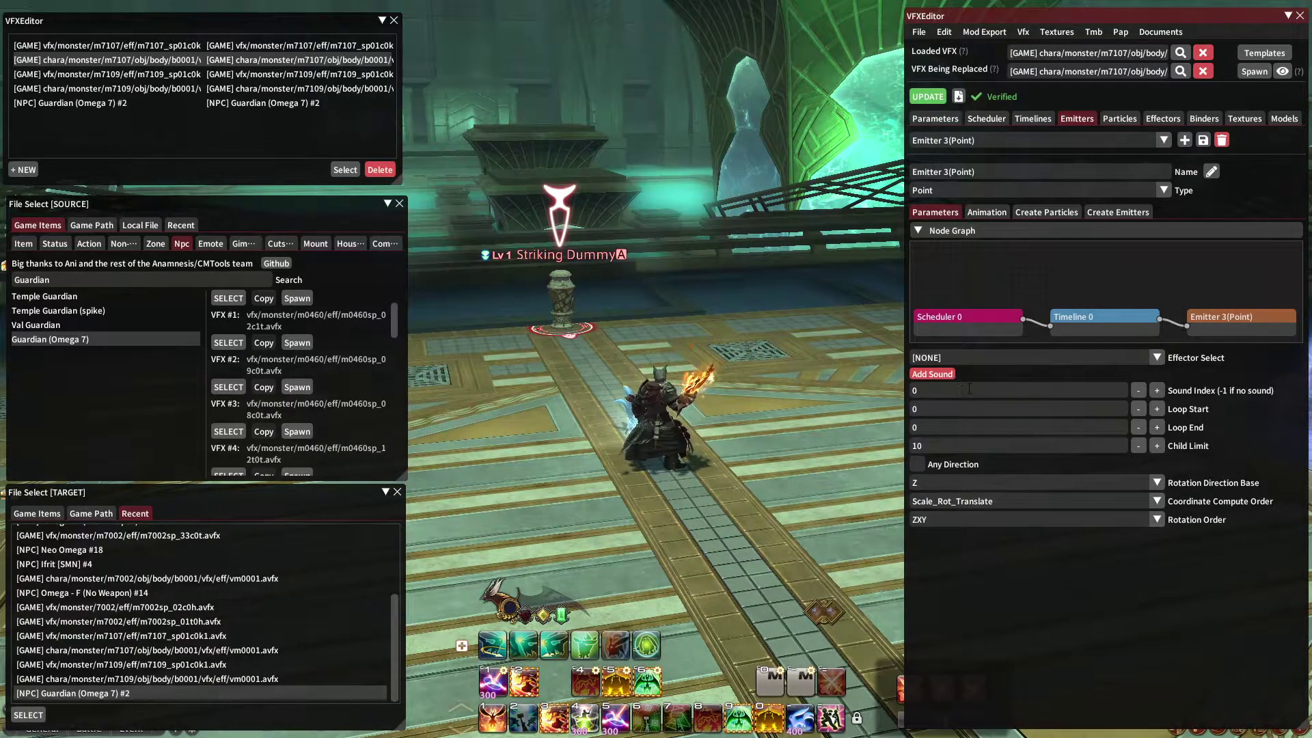
Add a sound to Emitter 3 with the copied path sound/vfx/monster6/SE_Vfx_Monster_FF6Guardian_Hatsudou_c.scd and apply it
left_click(932, 375)
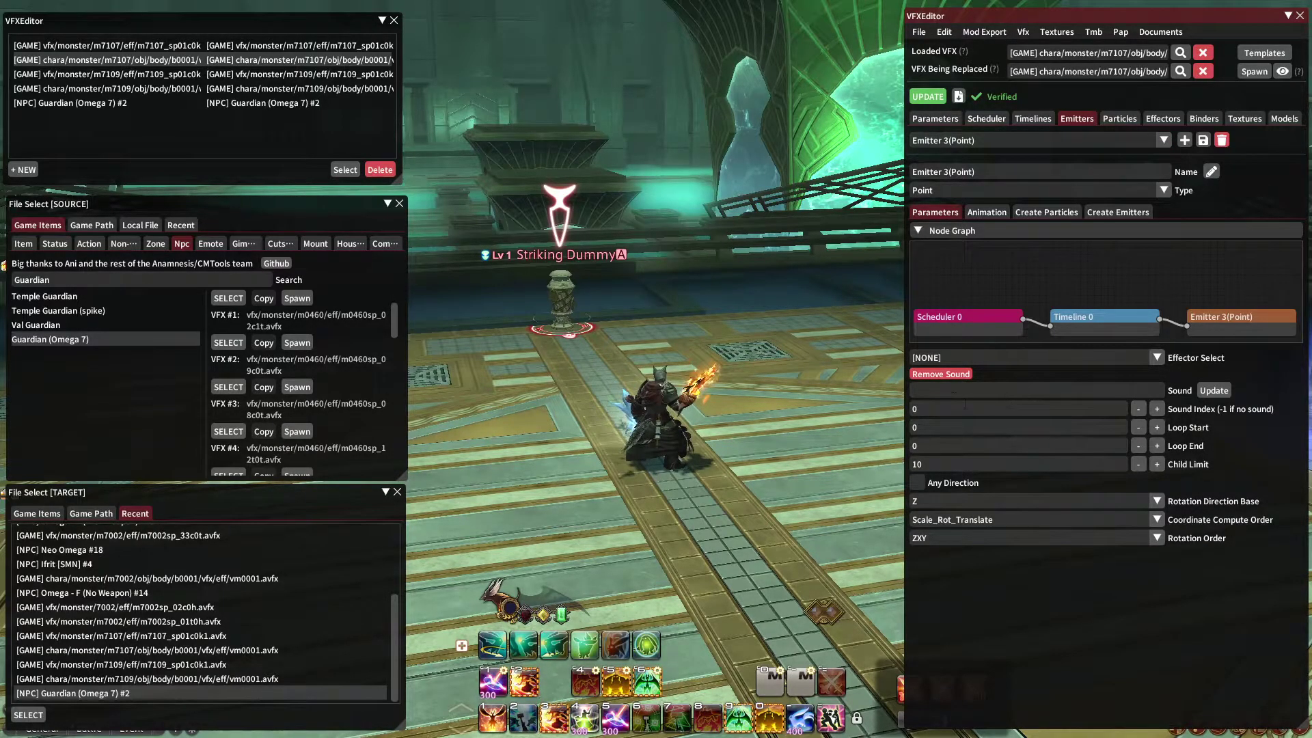
left_click(1033, 118)
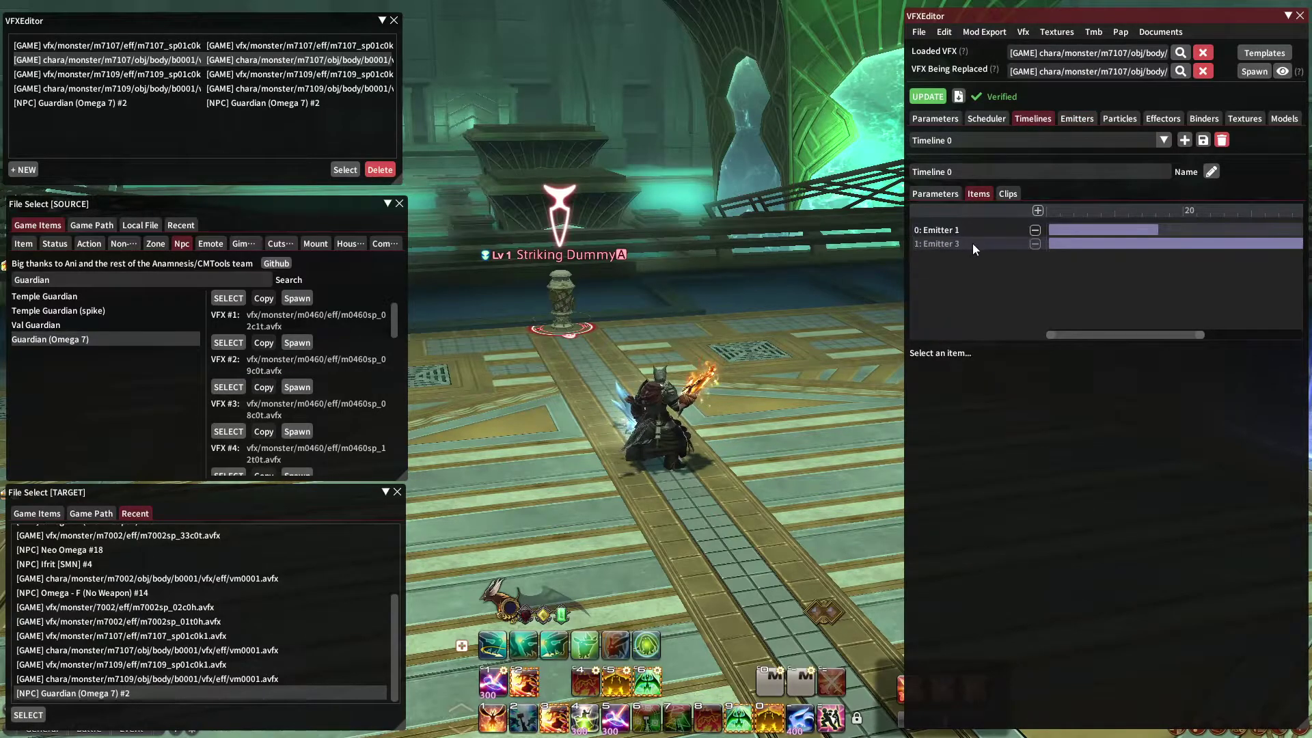
left_click(1075, 120)
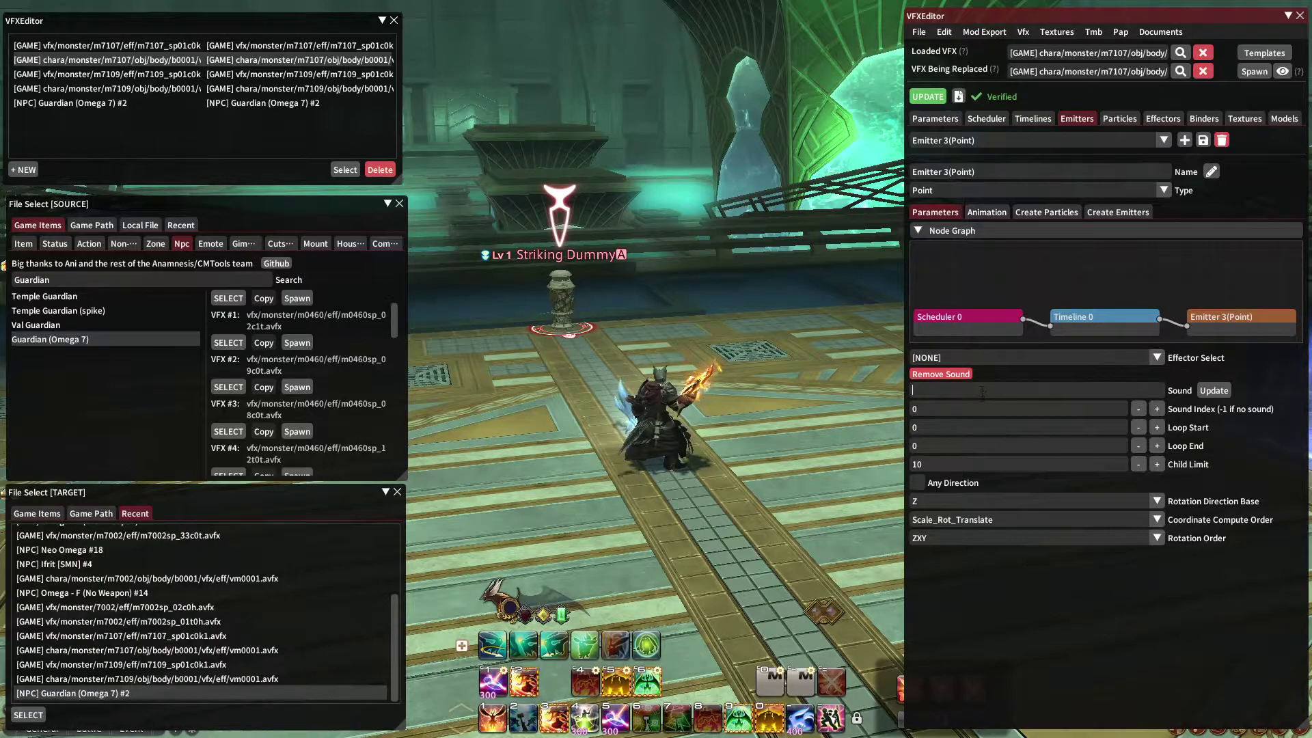
key("ctrl+v")
left_click_drag(1108, 392, 843, 392)
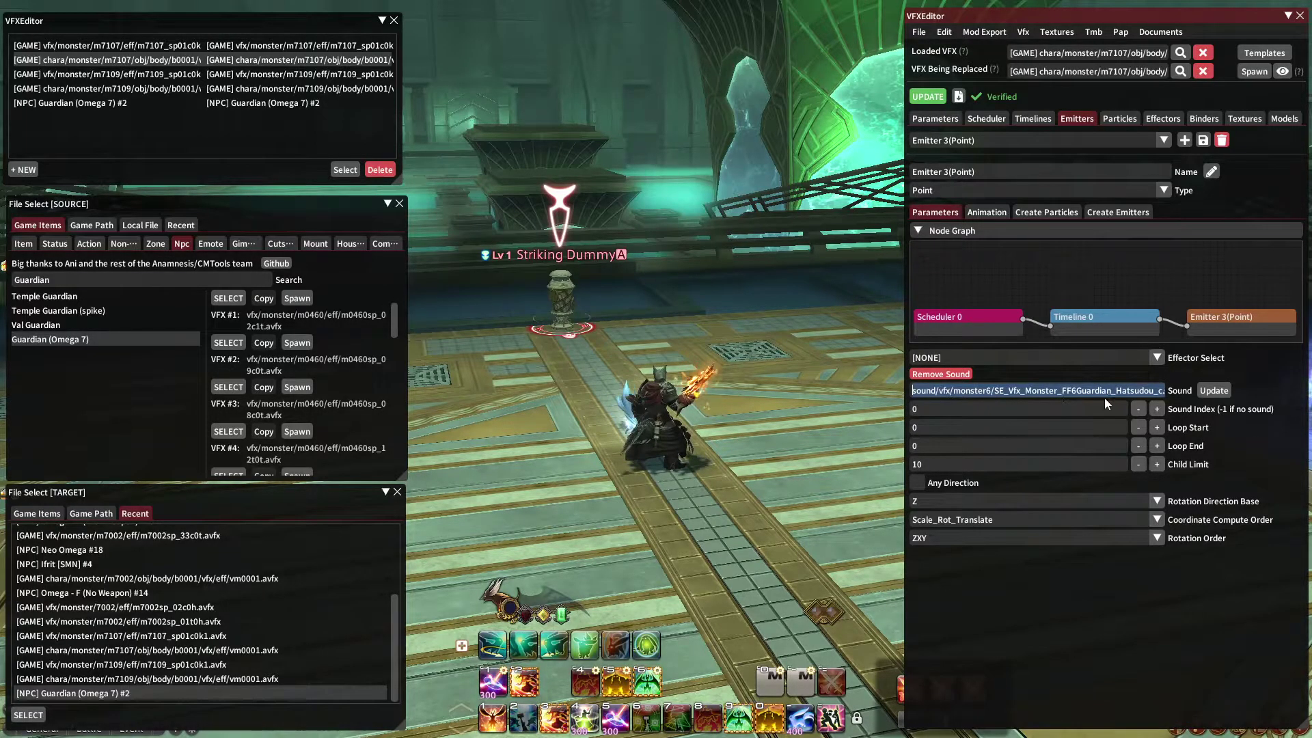
left_click(1213, 391)
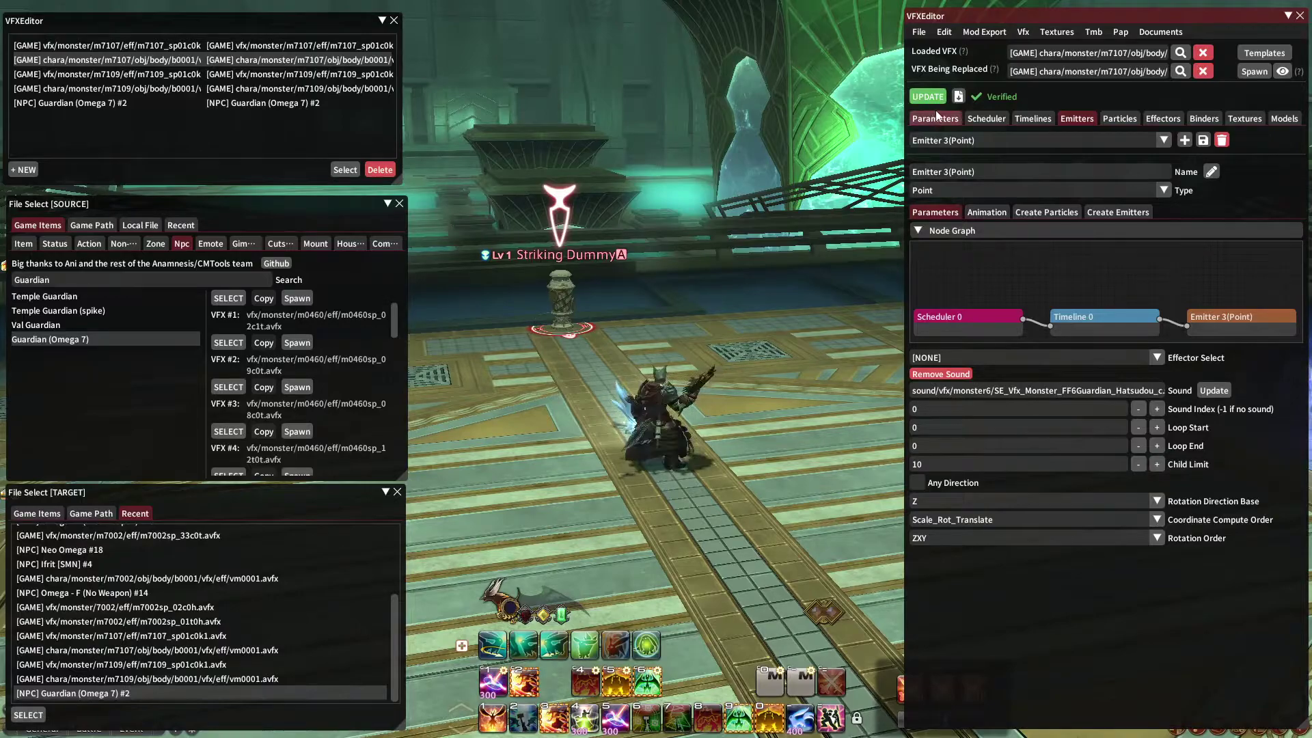
Spawn the m7107 effect on self, remove it and spawn it again to test its sound
left_click(1261, 73)
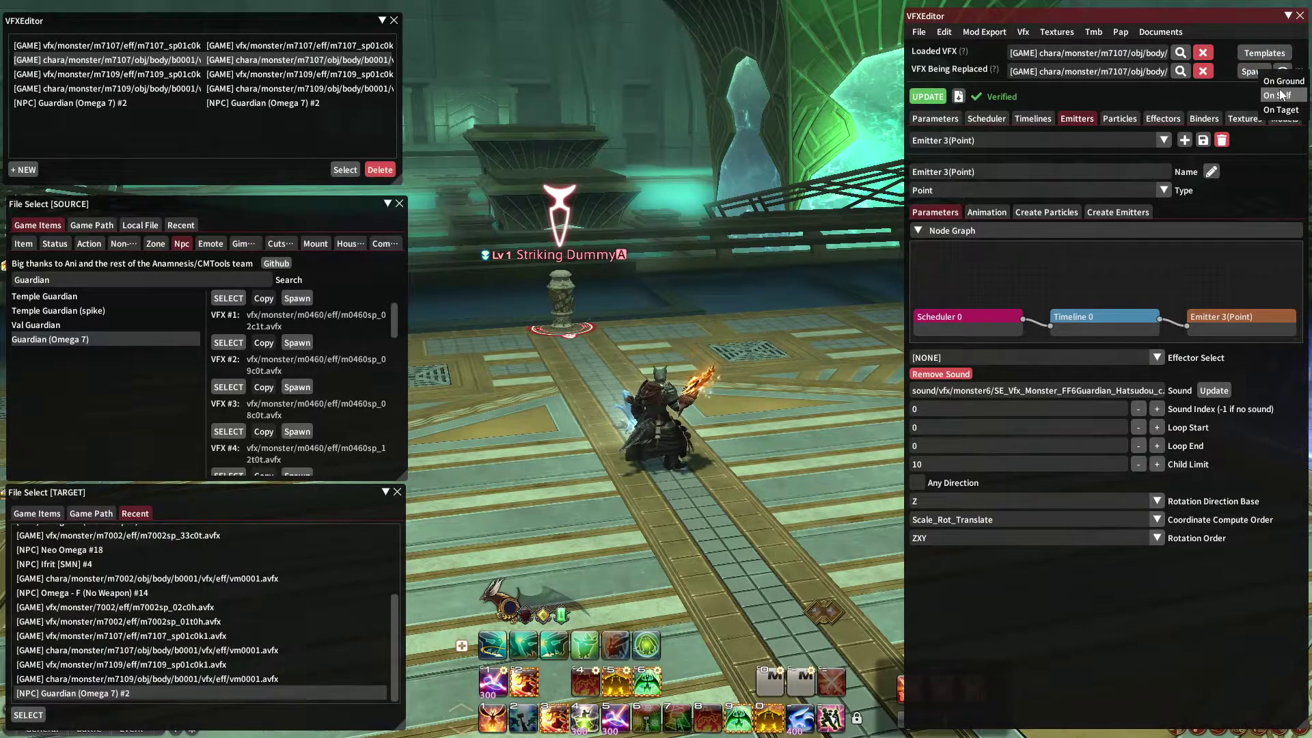
left_click(1279, 89)
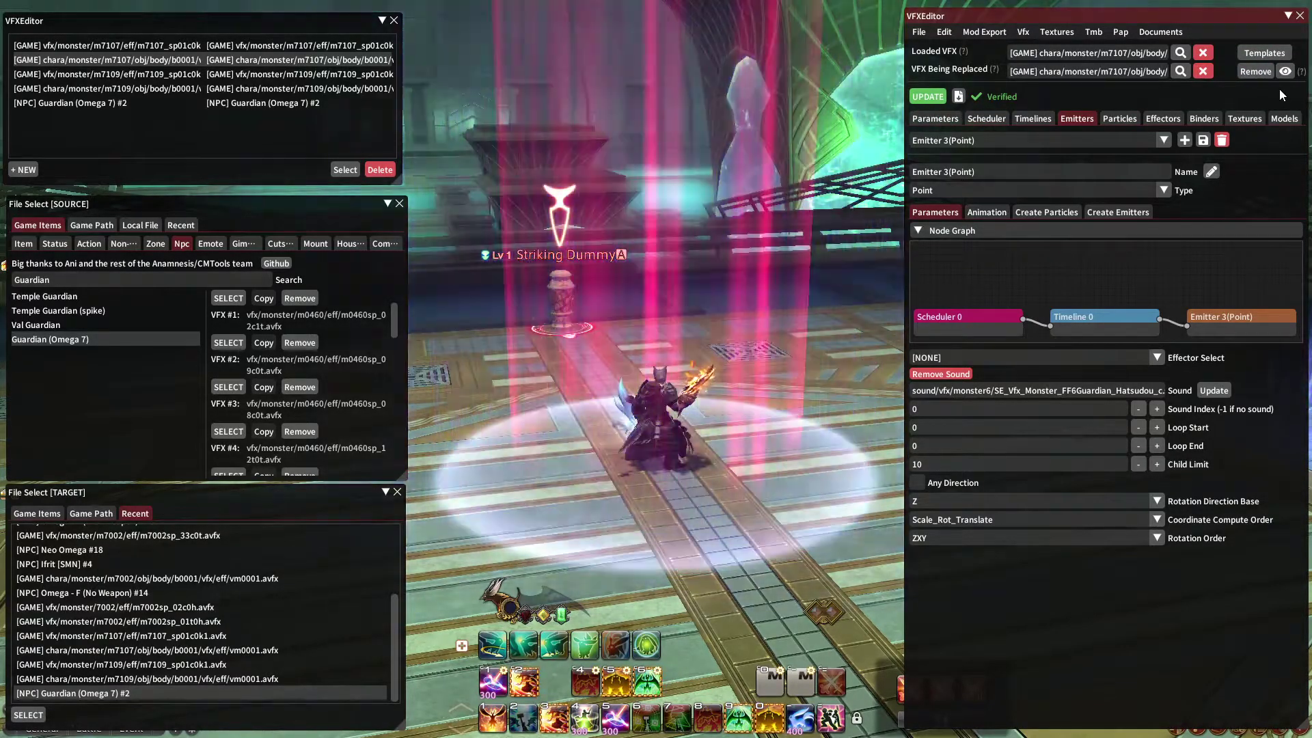
left_click(1255, 73)
left_click(1255, 72)
left_click(1278, 96)
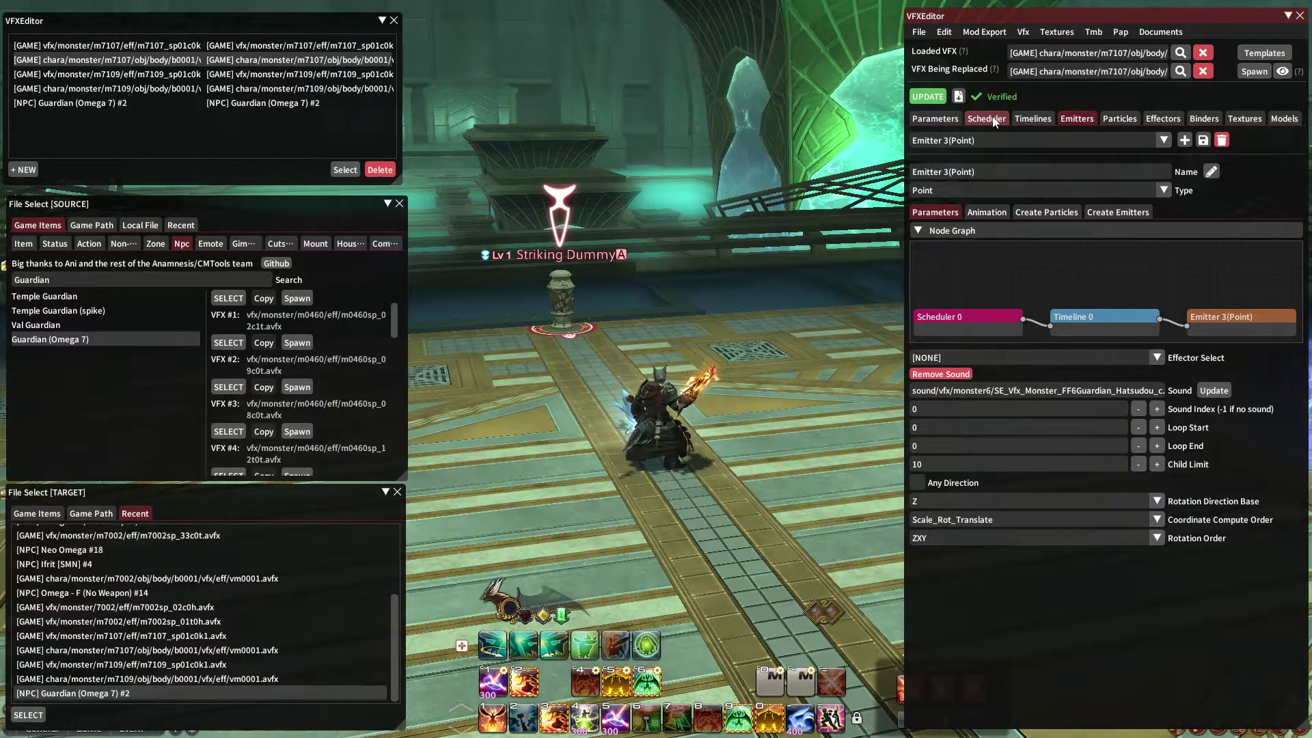
Examine the start time of the Timeline 0 item in Scheduler 0 of the m7107 effect
left_click(989, 119)
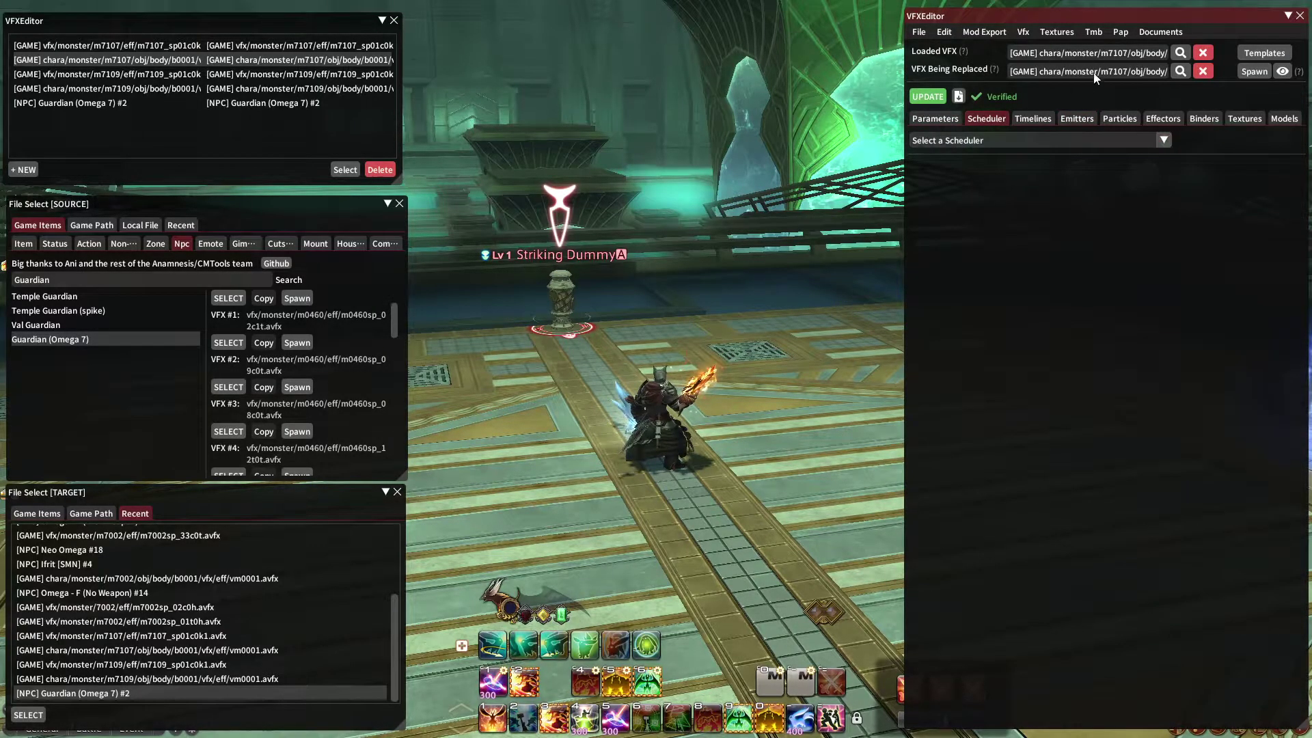
left_click(1019, 140)
left_click(990, 160)
left_click(953, 207)
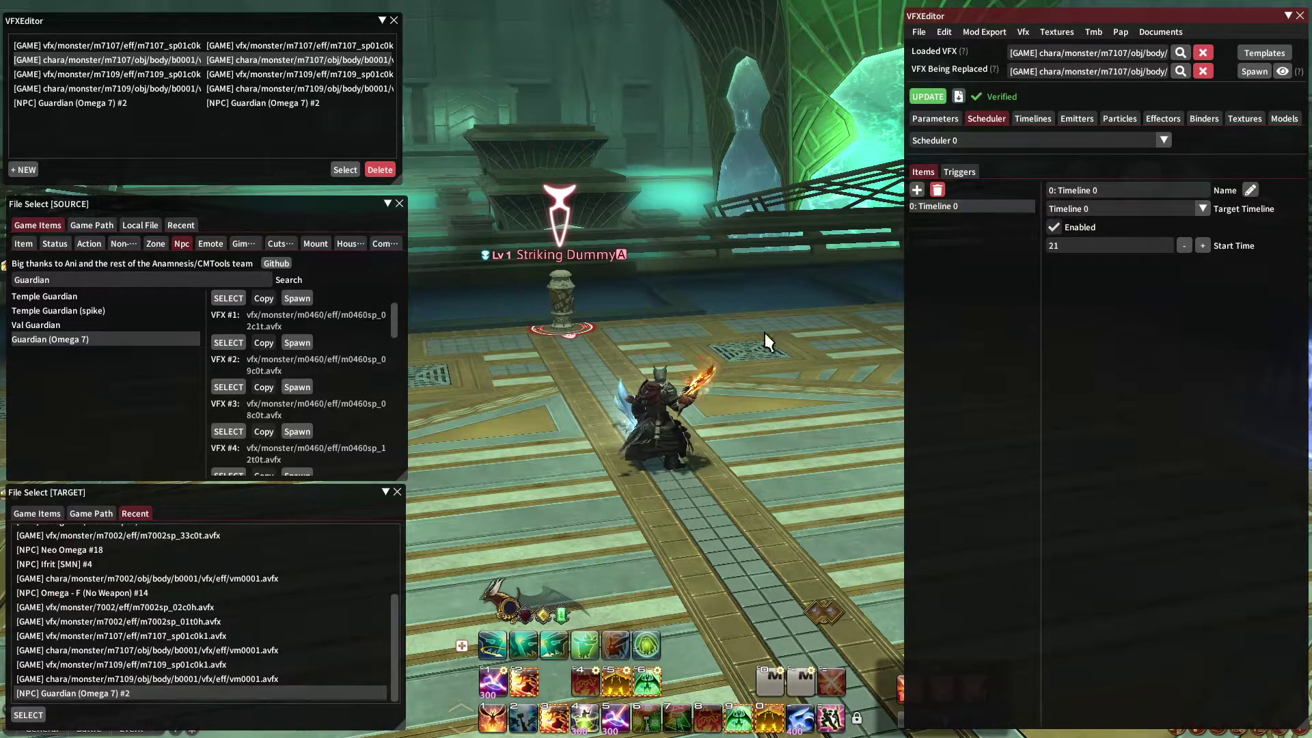
left_click_drag(687, 316, 789, 364)
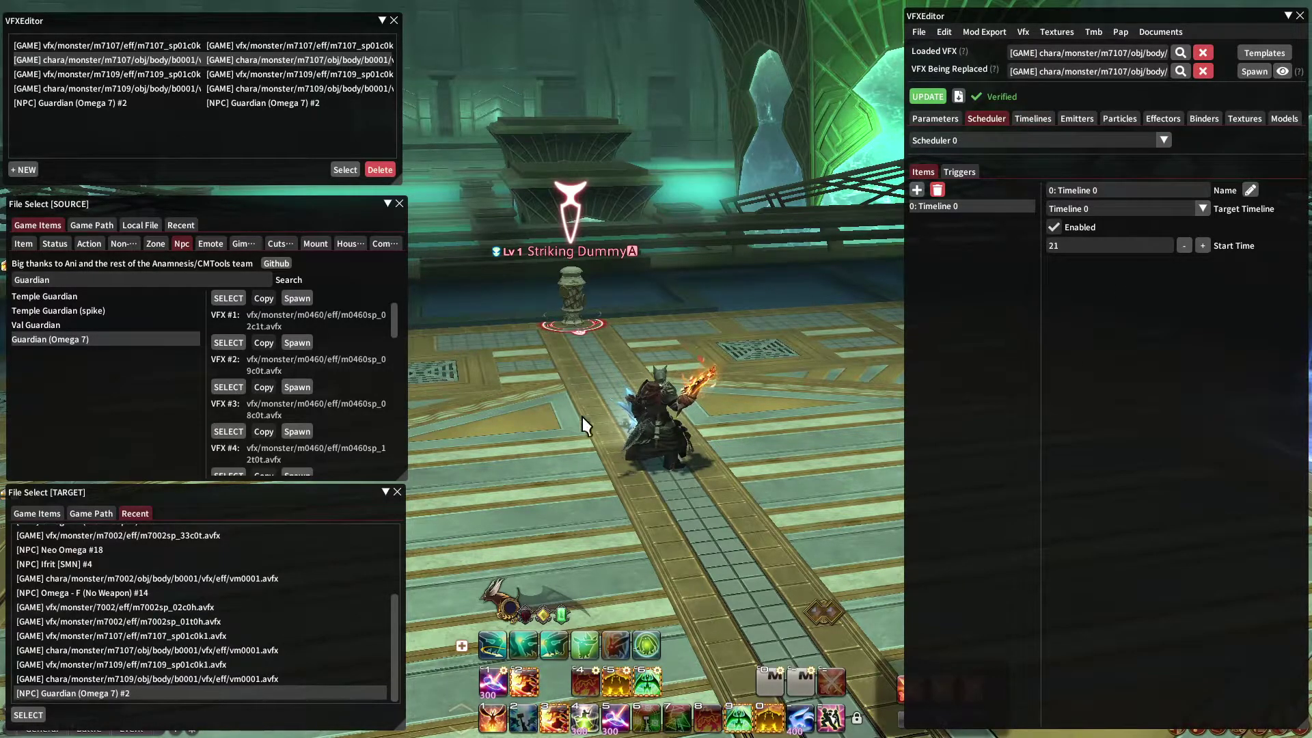
Load chara/monster/m7109/obj/body/b0001/vfx/eff/vm0001.avfx and set the start time of Timeline 0 in Scheduler 0 to 0
left_click(284, 89)
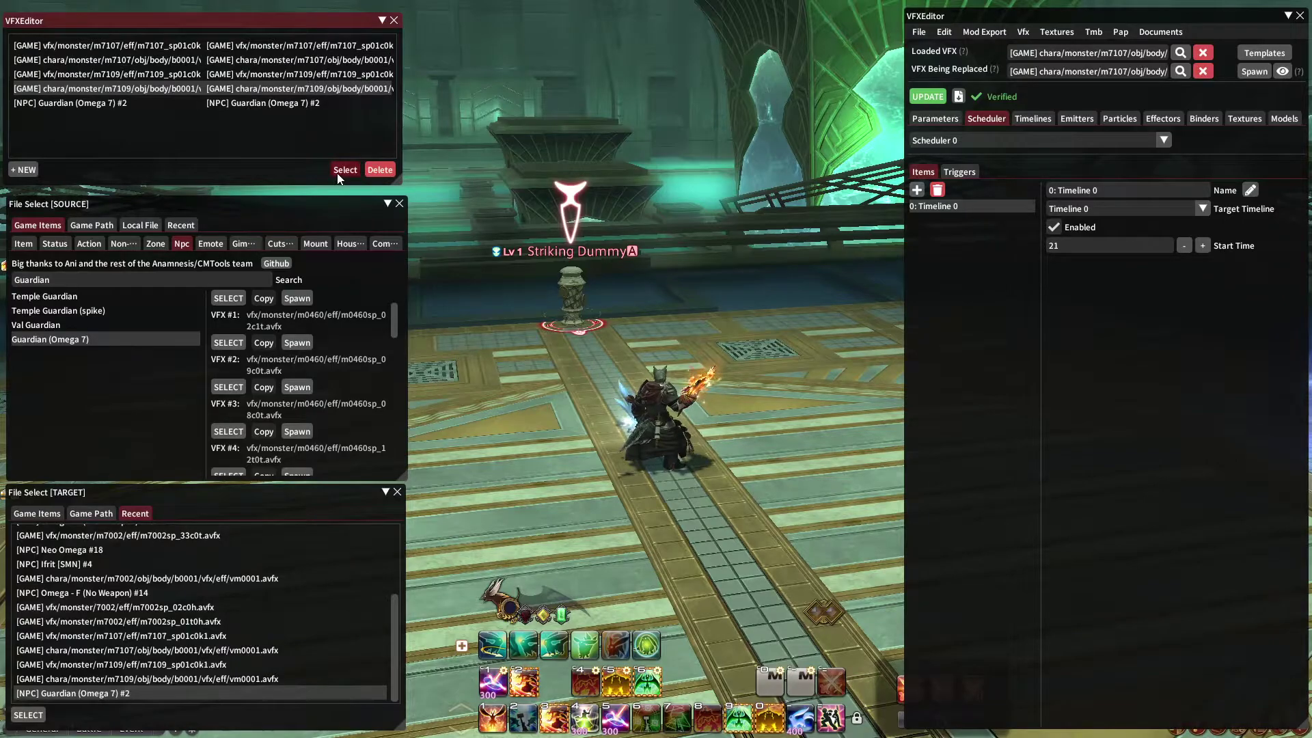
left_click(337, 170)
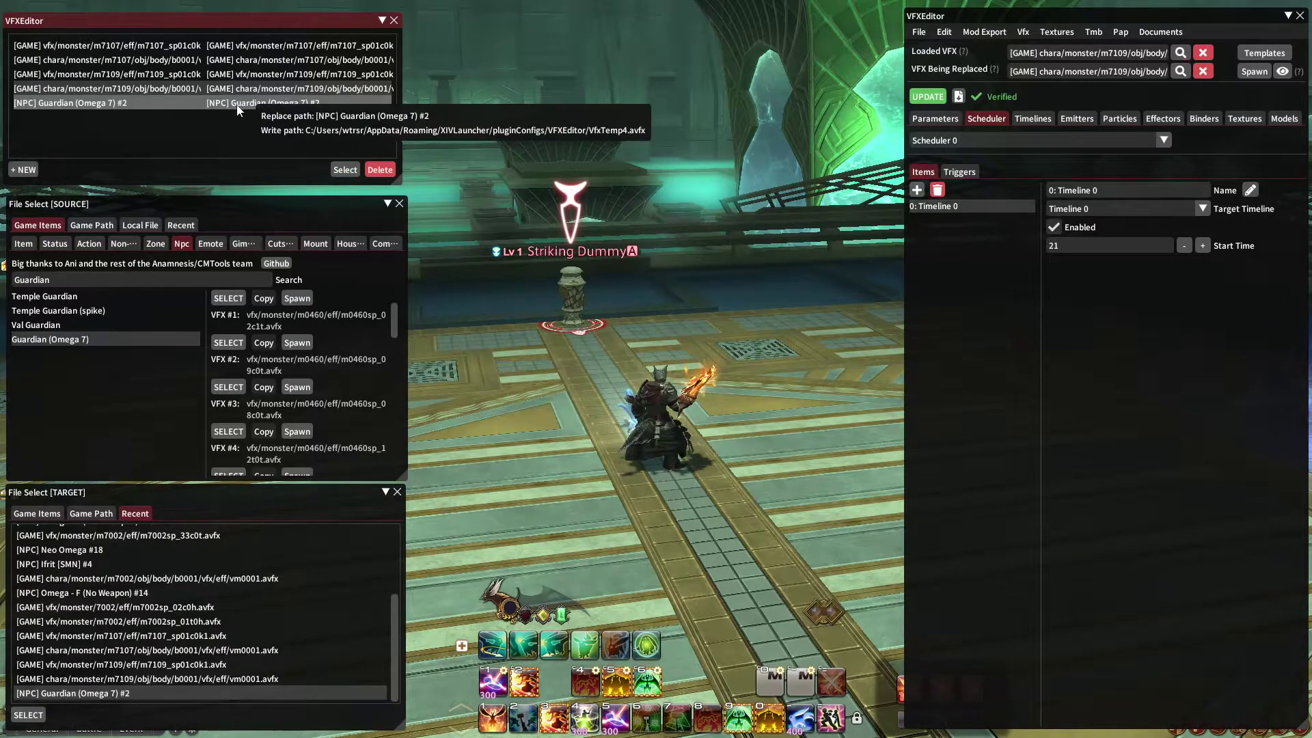
left_click(245, 71)
left_click(345, 170)
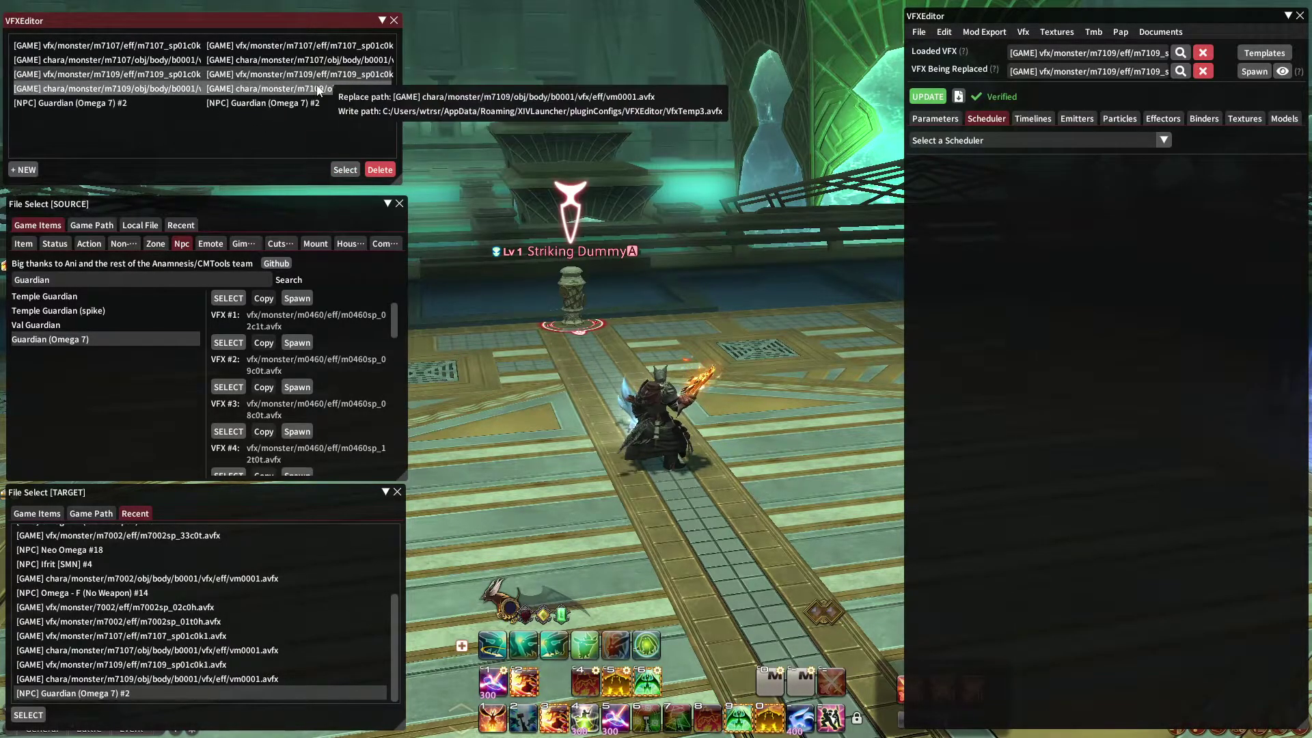
double_click(318, 89)
type("0")
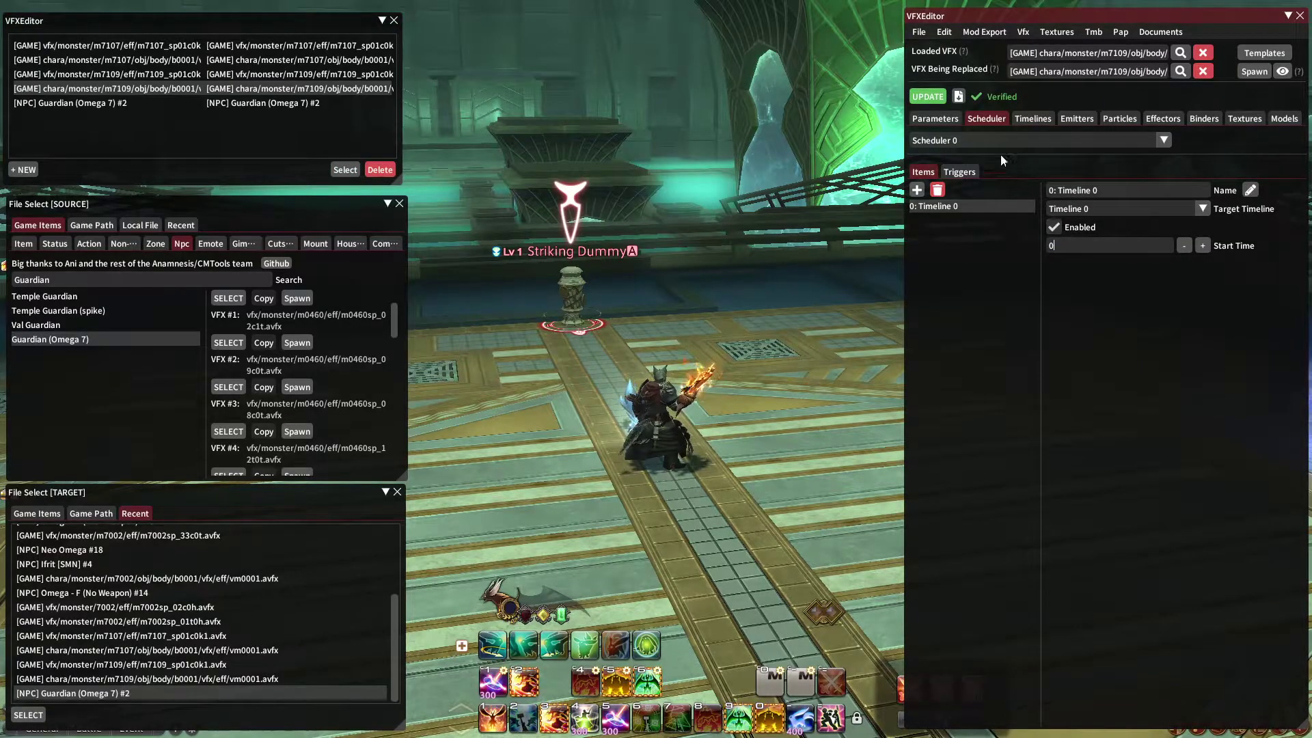
Add a sound to Emitter 3 of the m7109 effect with path sound/vfx/monster6/SE_Vfx_Monster_FF6Guardian_Hatsudou_c.scd, apply it and test the summon in game
left_click(1077, 118)
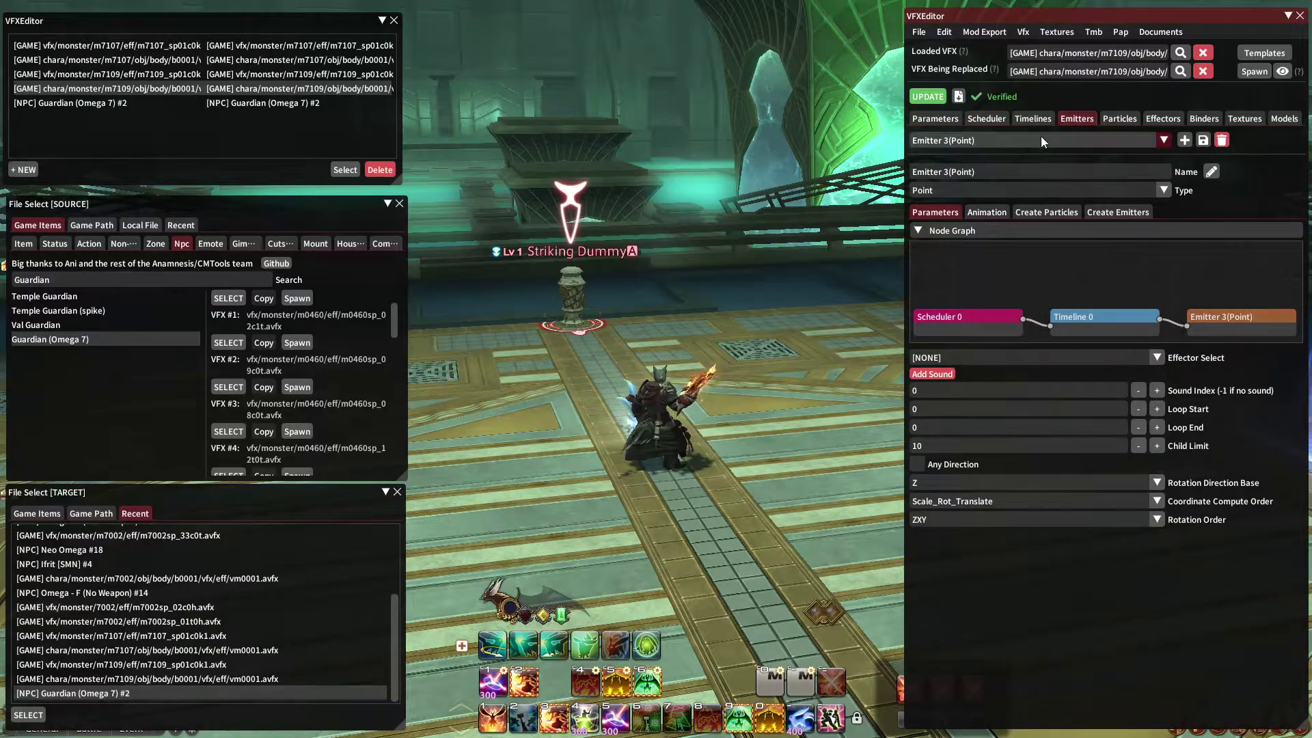
left_click(936, 374)
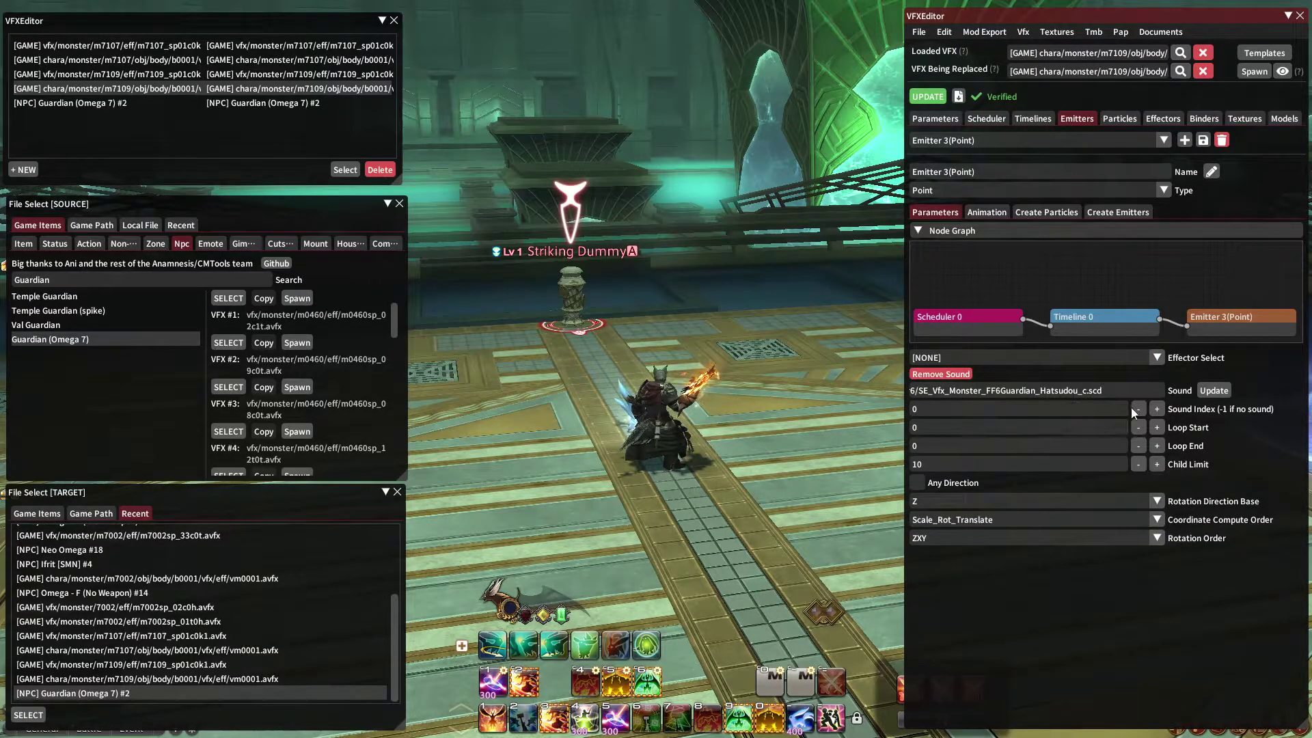
left_click(1213, 391)
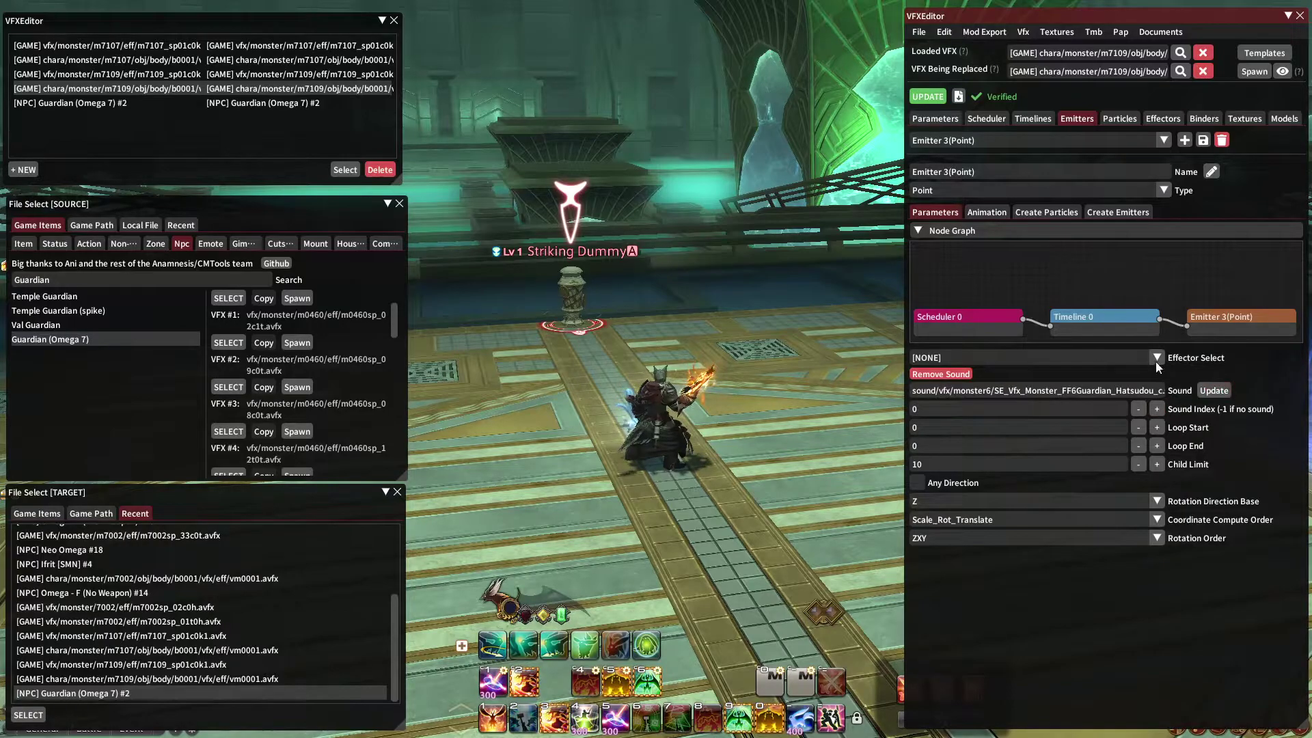
left_click(919, 94)
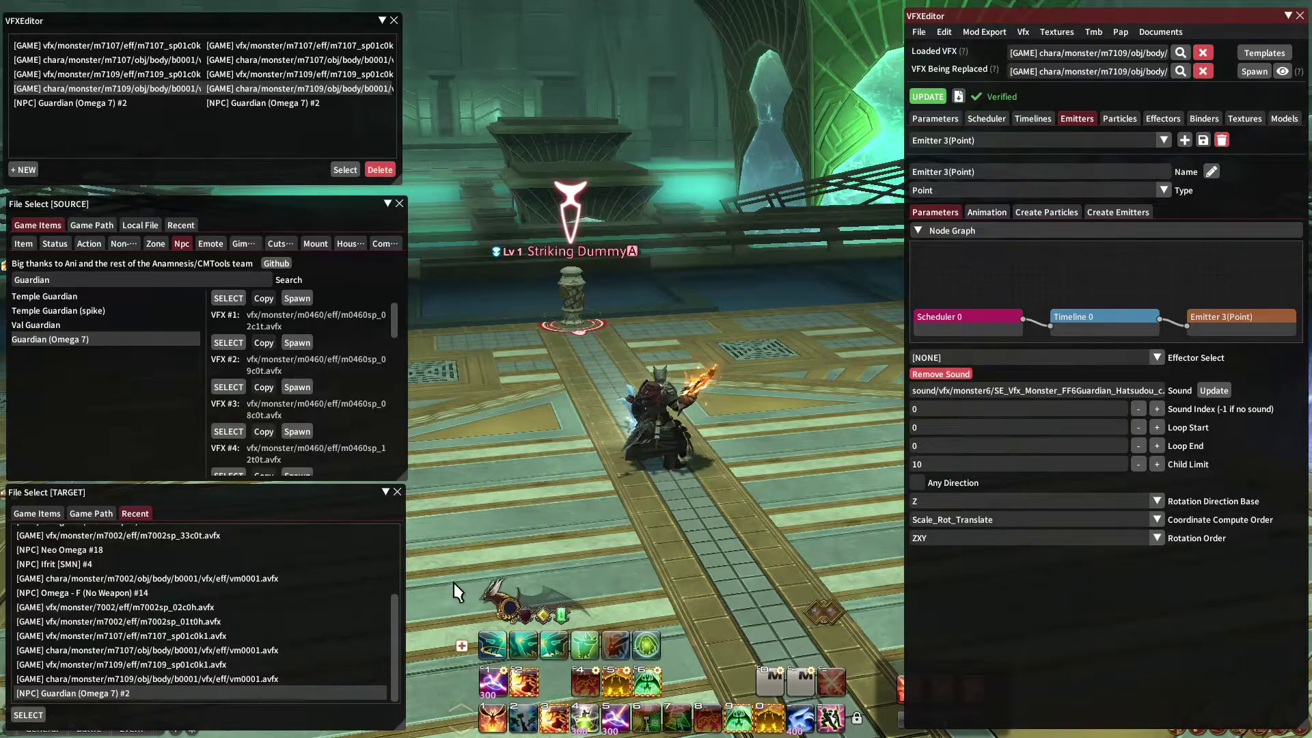
key("3")
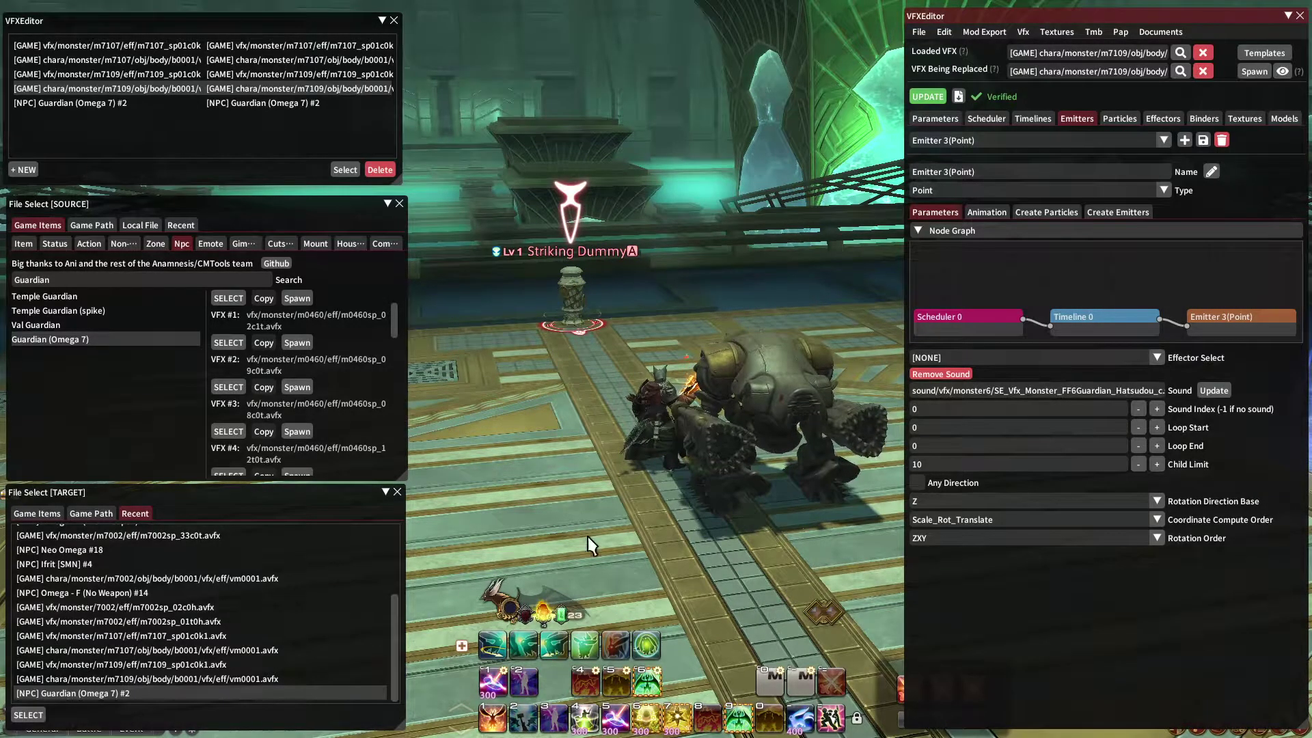
Set the start time of Timeline 0 in Scheduler 0 of the m7109 effect to 21 and use the summon actions in game
left_click(977, 120)
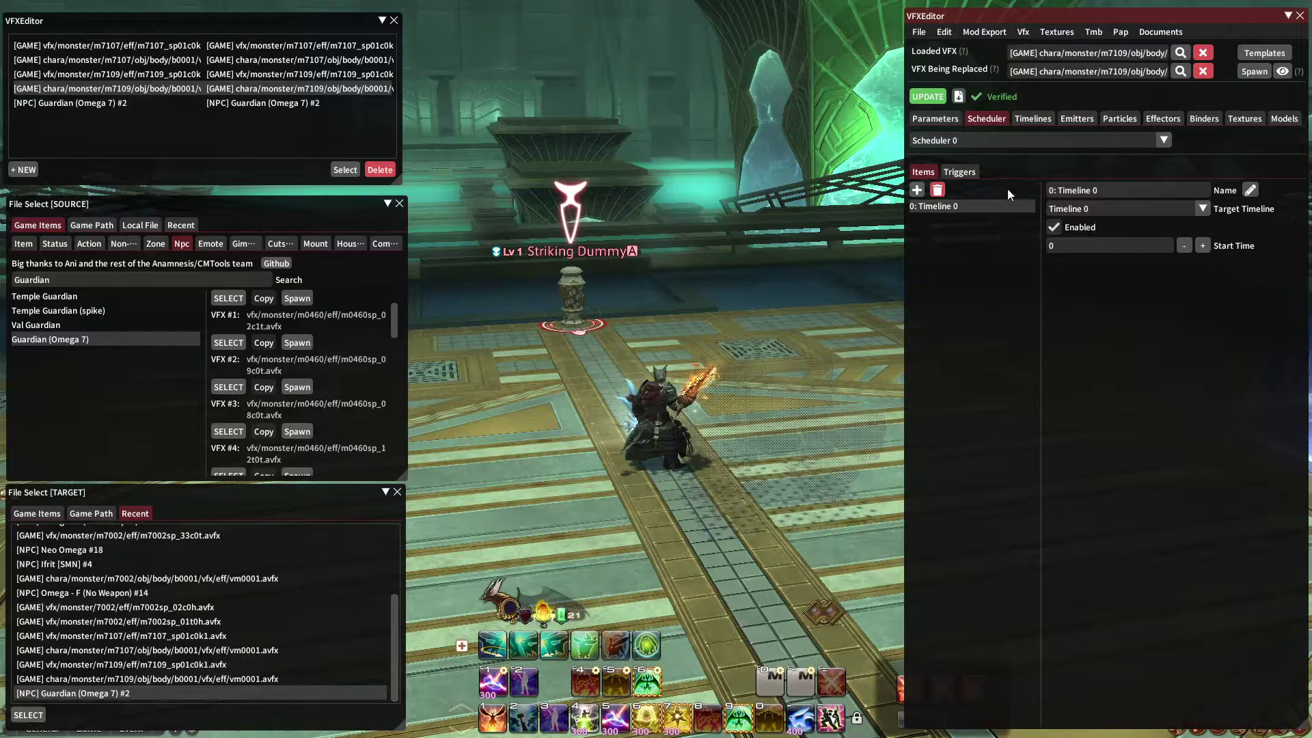
left_click(1059, 246)
type("21")
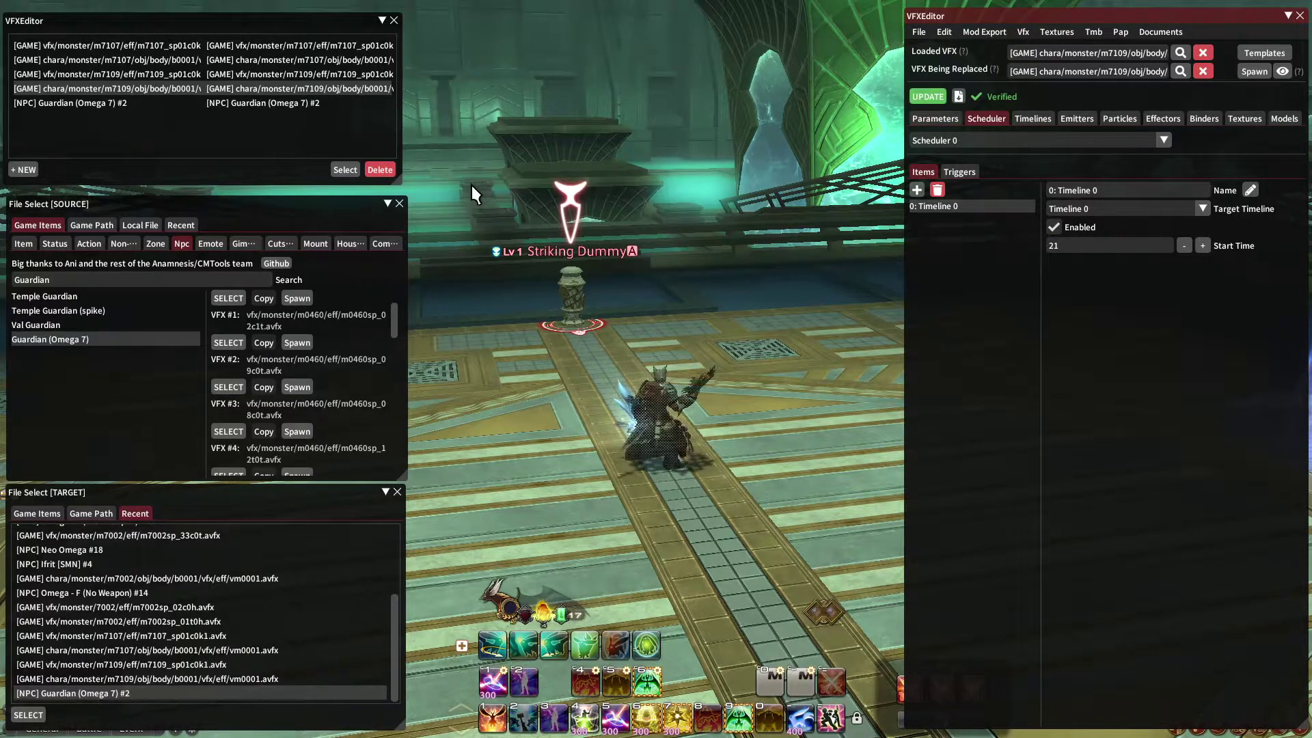
type("1")
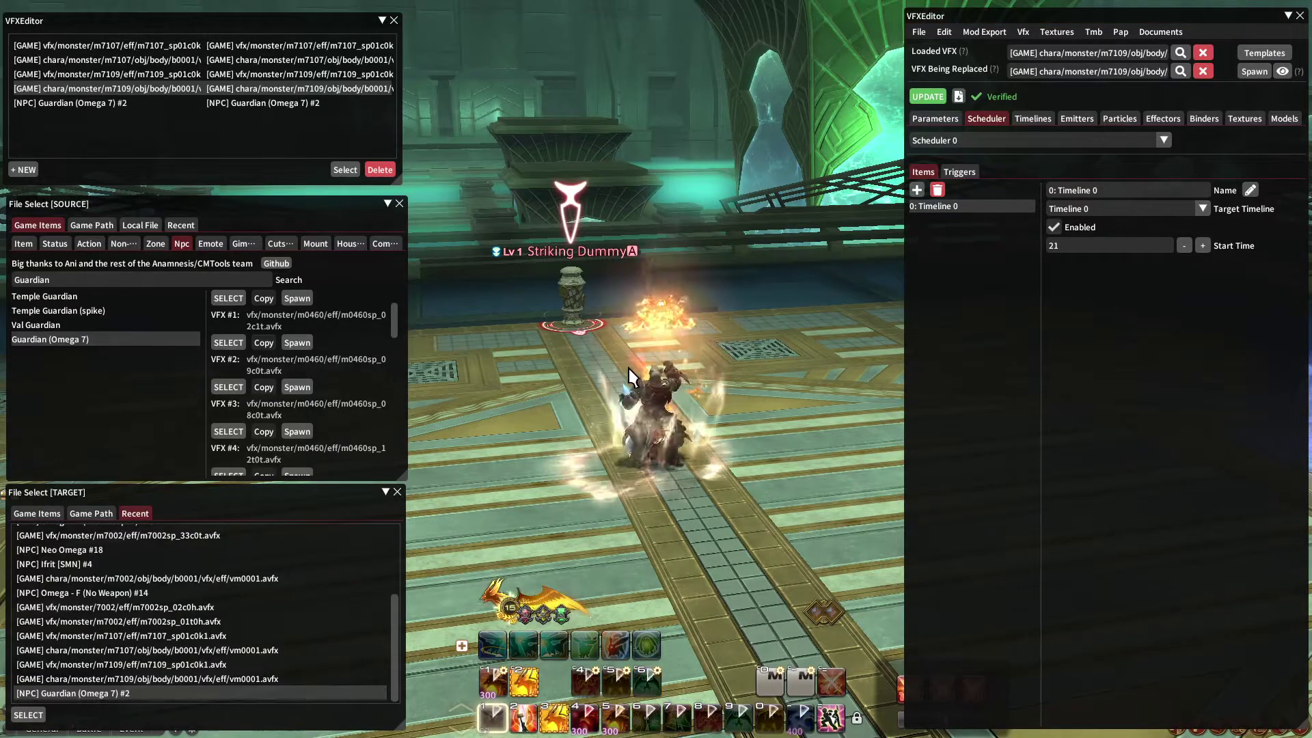
type("1")
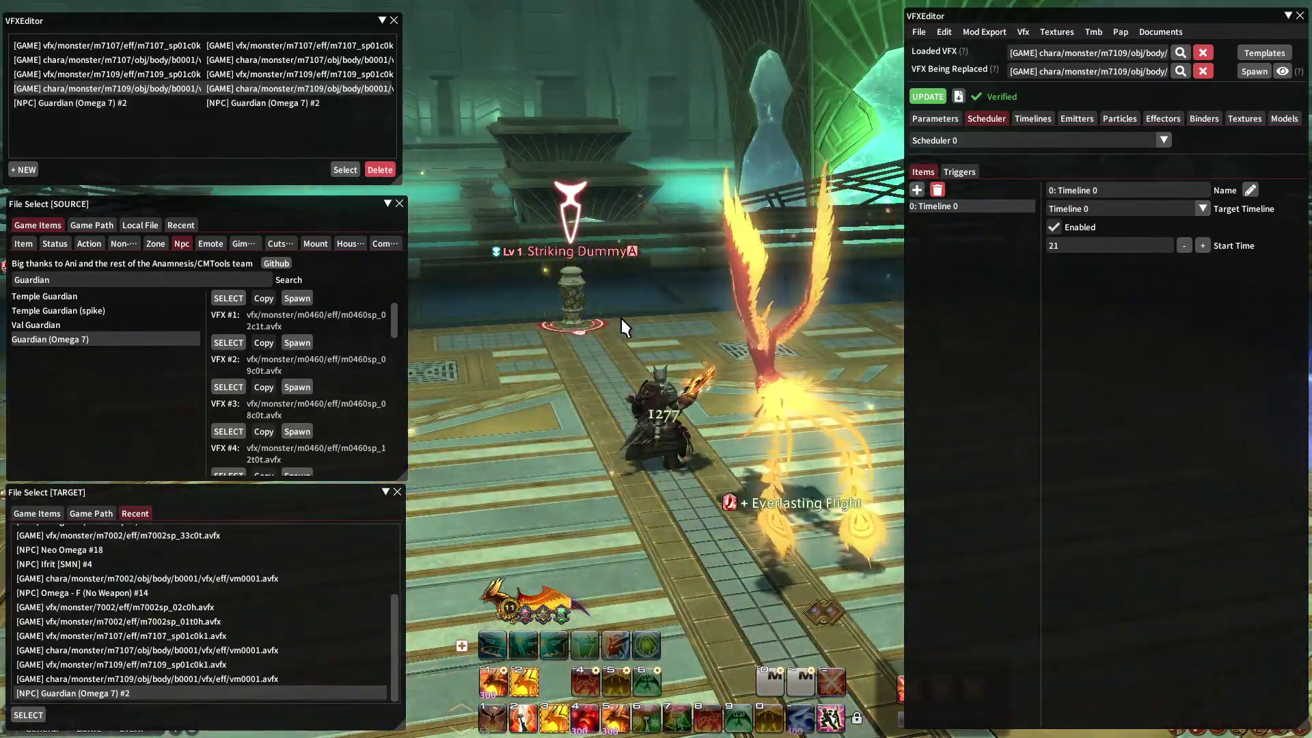
Copy the attack sound path sound/vfx/monster5/SE_Vfx_Monster_MadouArmor_MagitekLaser_c.scd from the SFX By Monster Number spreadsheet and return to the game
key("alt+Tab")
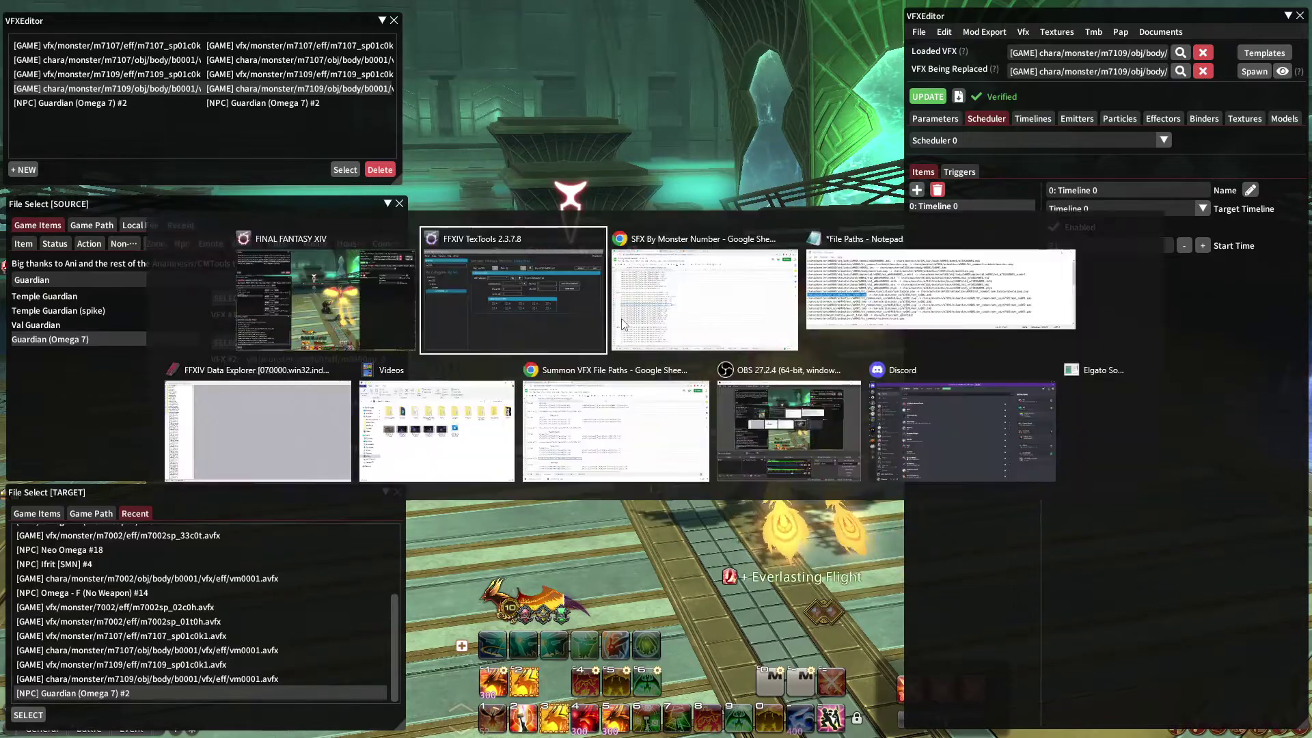
left_click(767, 308)
left_click(386, 333)
key("ctrl+c")
left_click(754, 723)
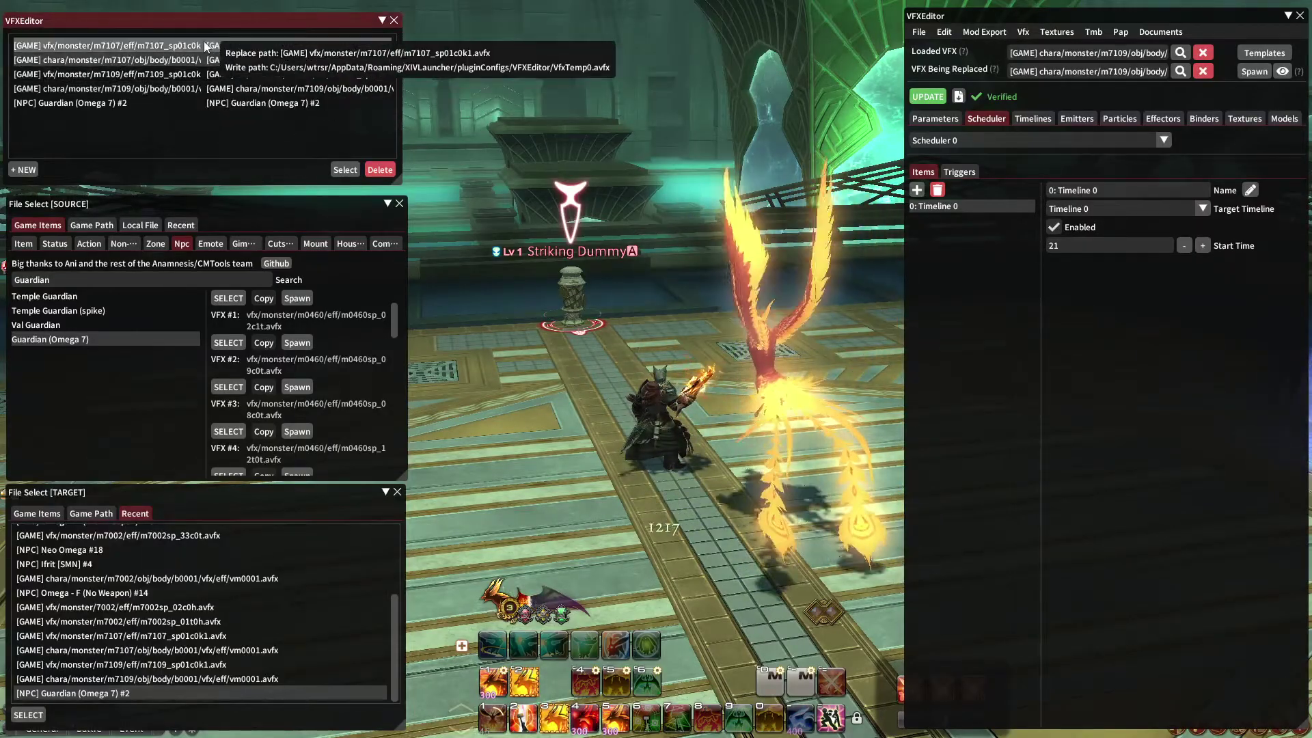
Load vfx/monster/m7107/eff/m7107_sp01c0k1.avfx, add a sound to Emitter 3 with the copied MagitekLaser path and apply the update
left_click(107, 45)
left_click(345, 169)
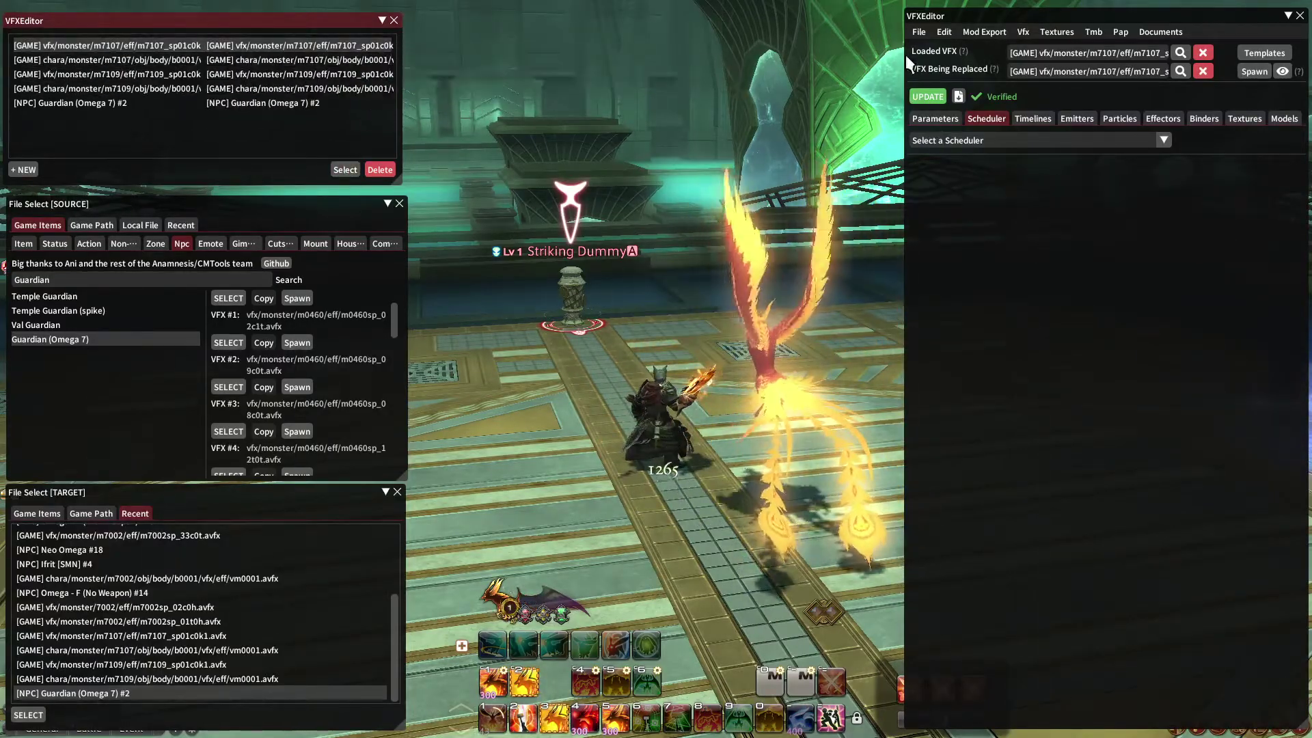
left_click(1079, 120)
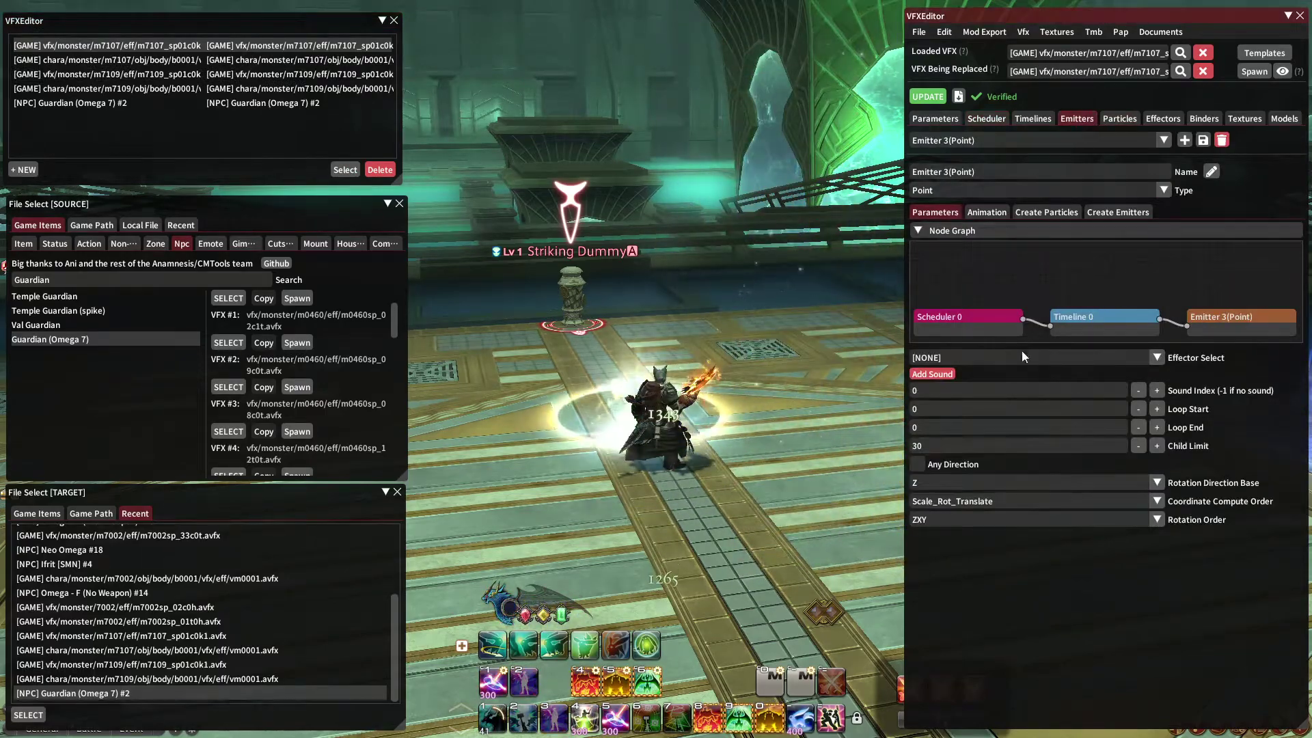
left_click(935, 375)
left_click(959, 395)
key("ctrl+v")
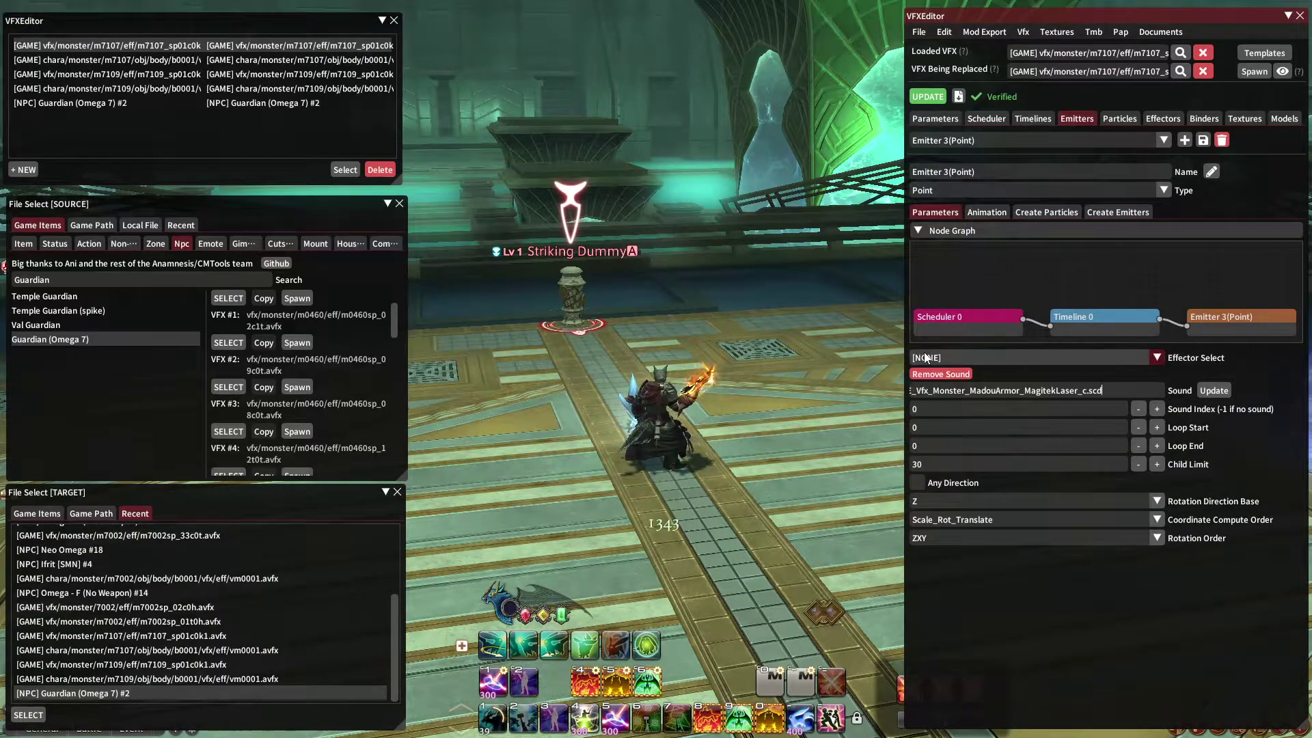
left_click(1214, 391)
left_click(931, 97)
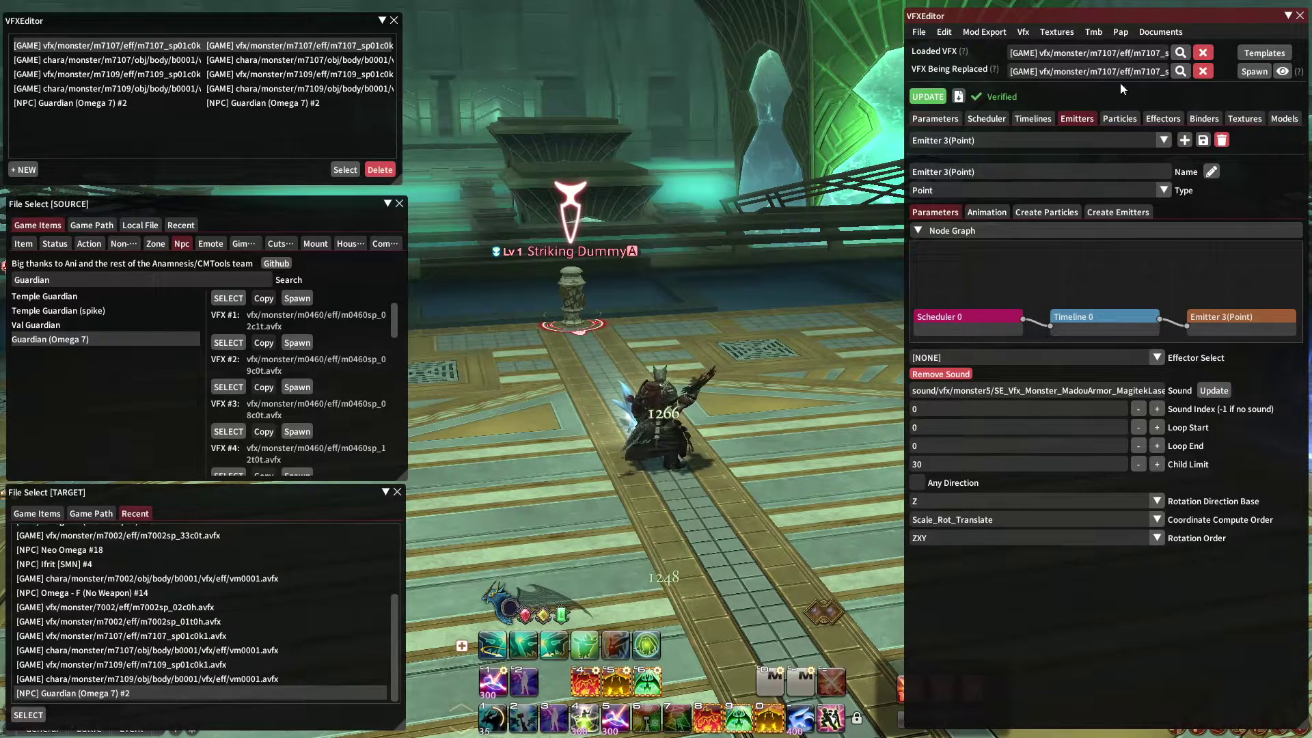
Load vfx/monster/m7109/eff/m7109_sp01c0k1.avfx, add the copied MagitekLaser path as Emitter 3's sound and apply the update
left_click(287, 74)
left_click(345, 171)
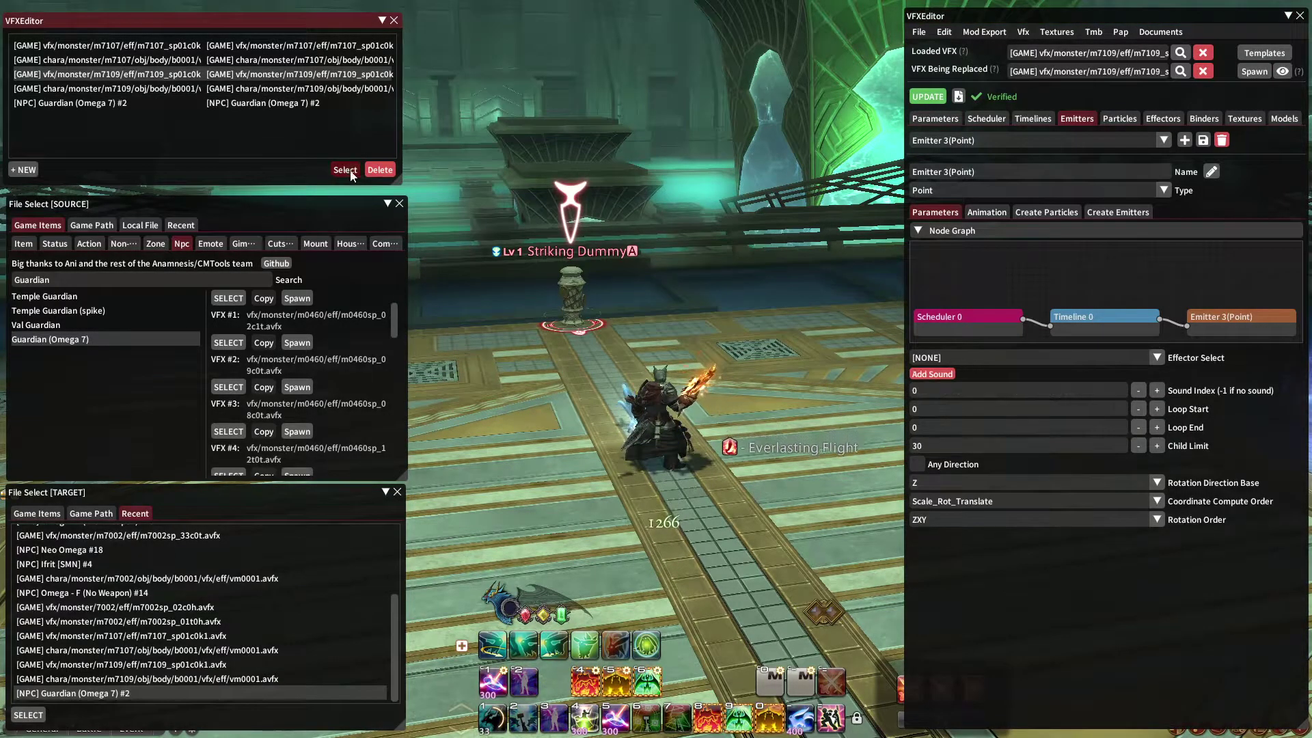
left_click(964, 392)
key("ctrl+v")
left_click(1215, 391)
left_click(929, 99)
Spawn the m7109_sp01c0k1 and m7107_sp01c0k1 attack effects to test their new laser sound
left_click(1254, 71)
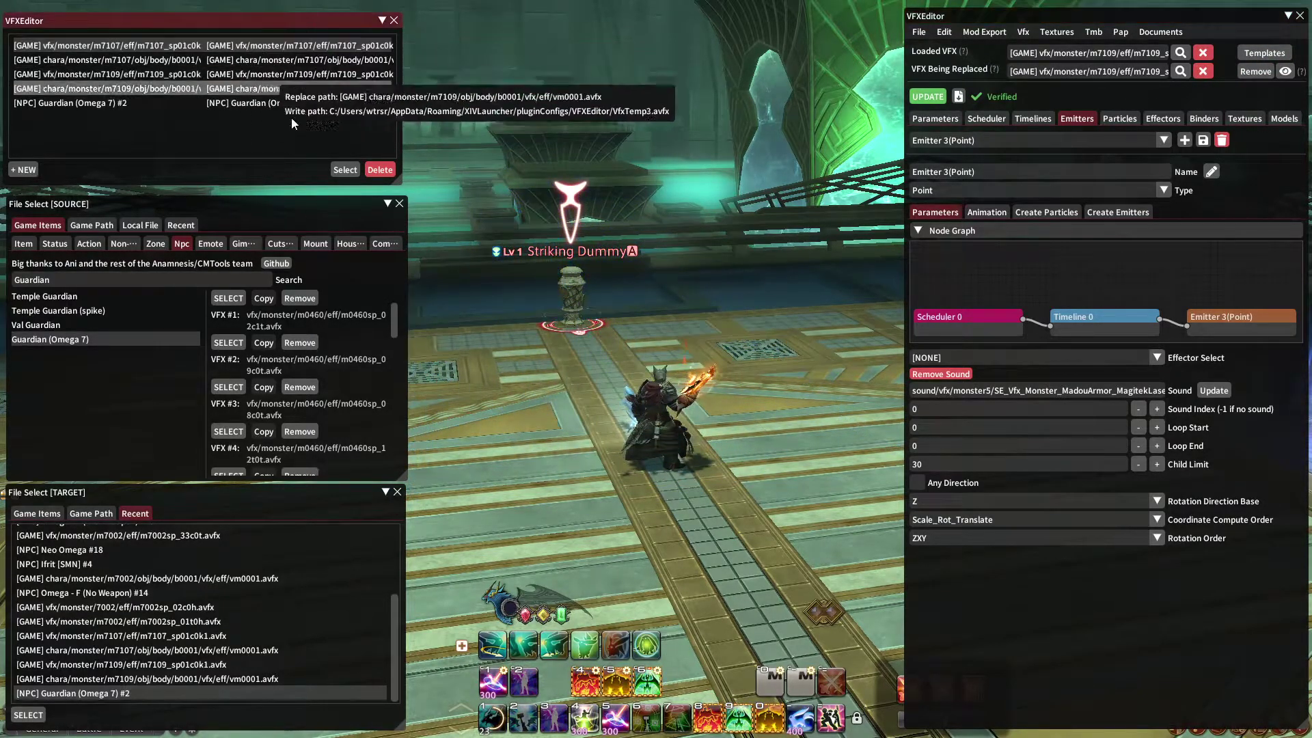
left_click(346, 170)
left_click(1254, 71)
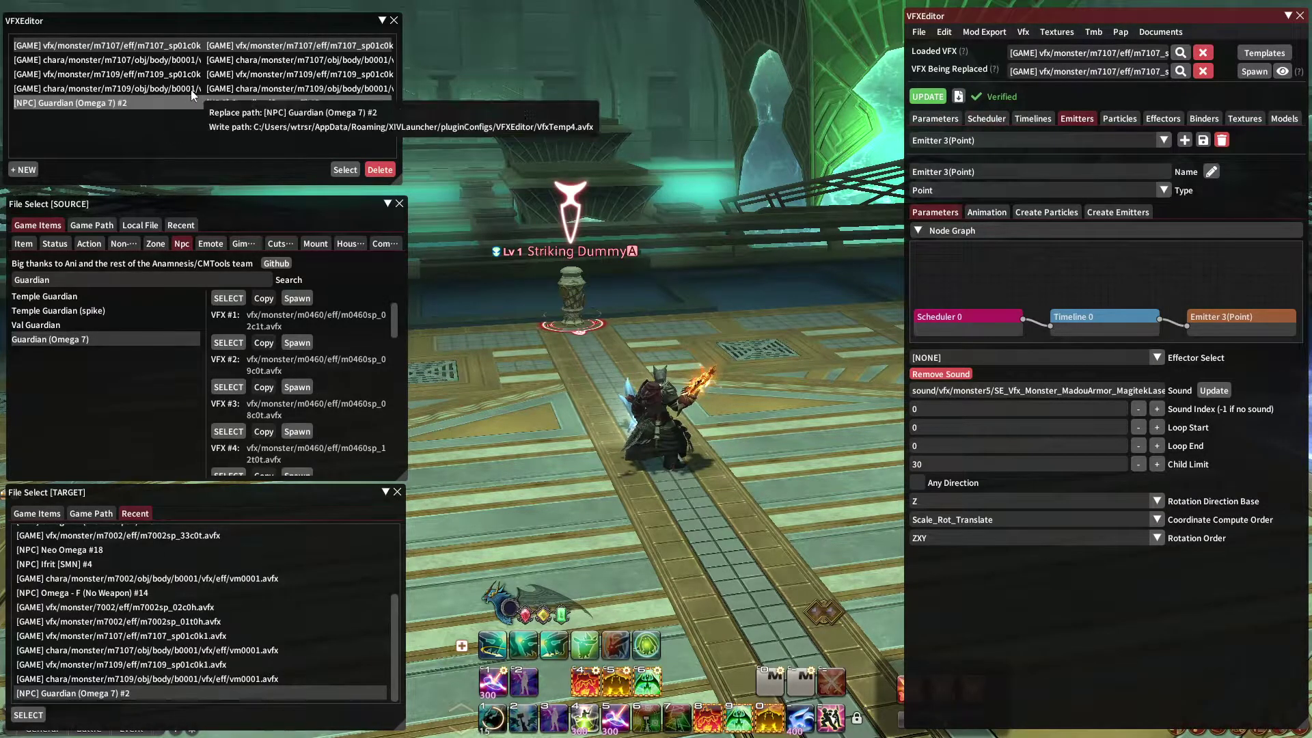
Load chara/monster/m7107/obj/body/b0001/vfx/eff/vm0001.avfx, inspect its Scheduler 0 timing and use the summon actions in game to test the sounds
double_click(164, 59)
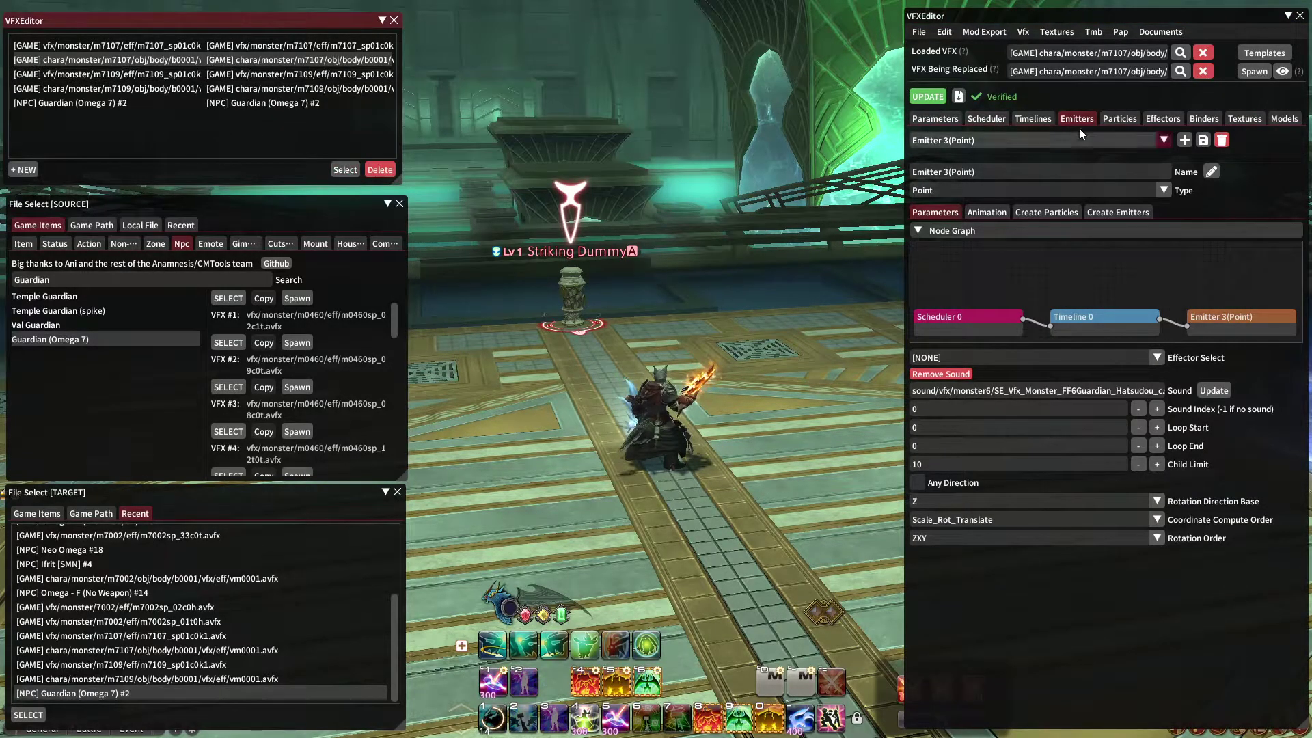
left_click(986, 118)
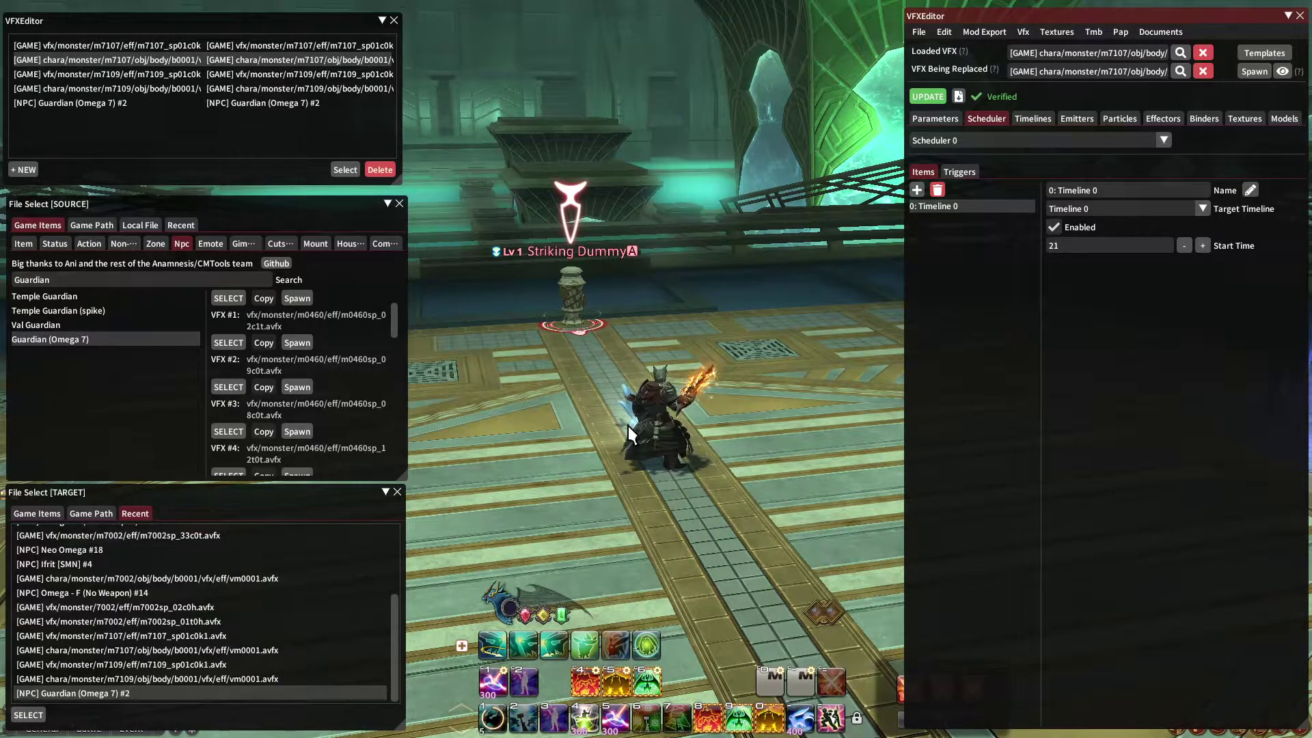
key("1")
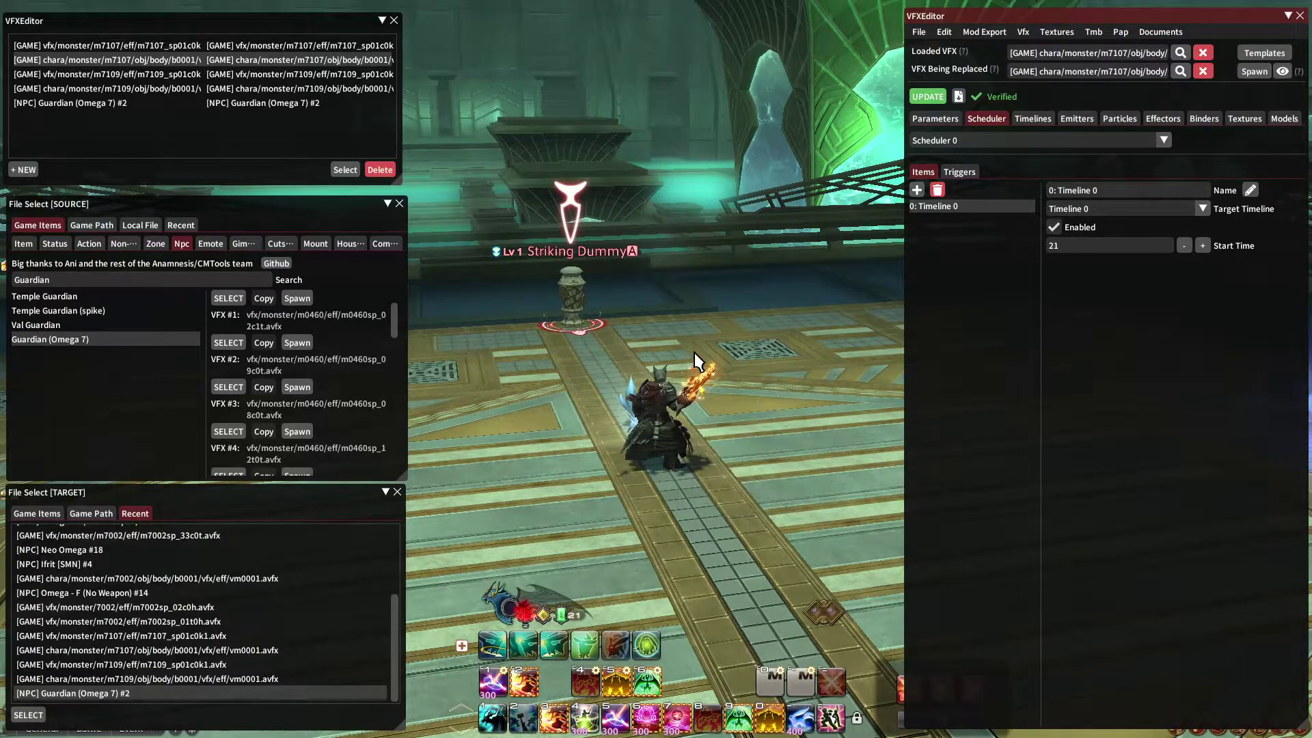
key("1")
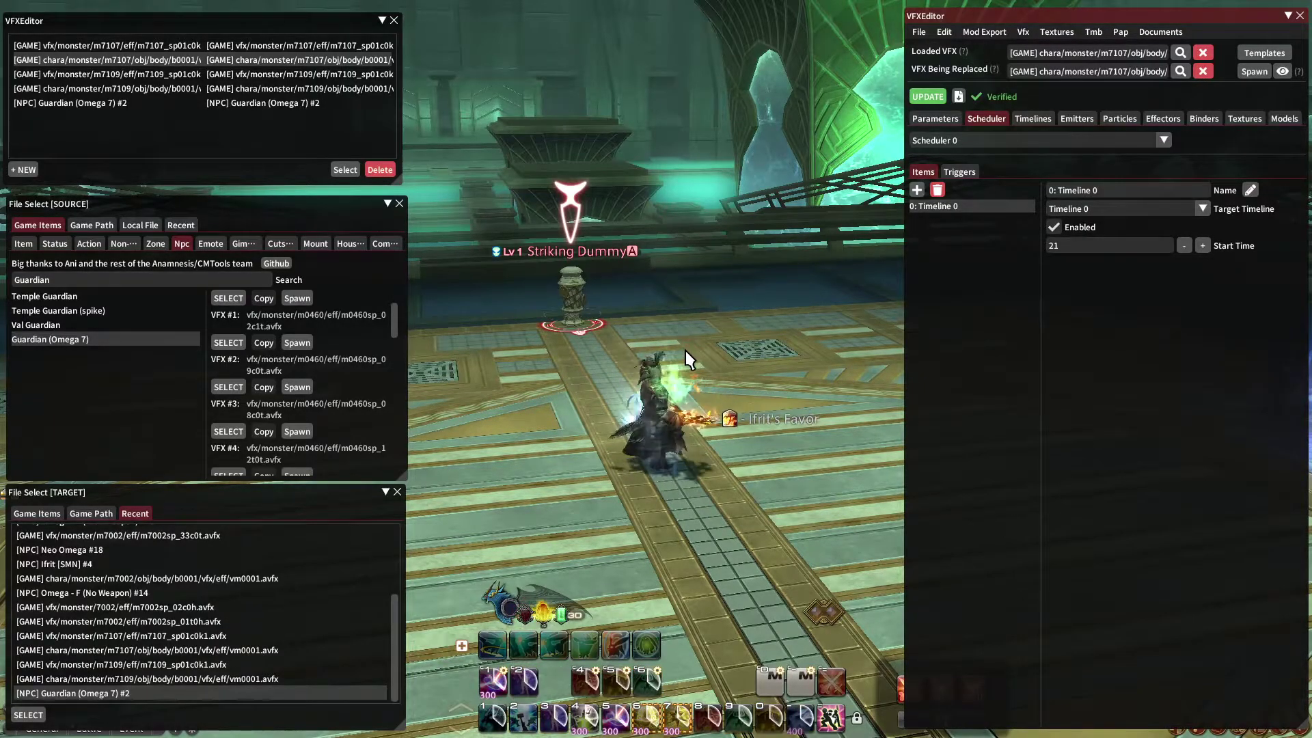
key("1")
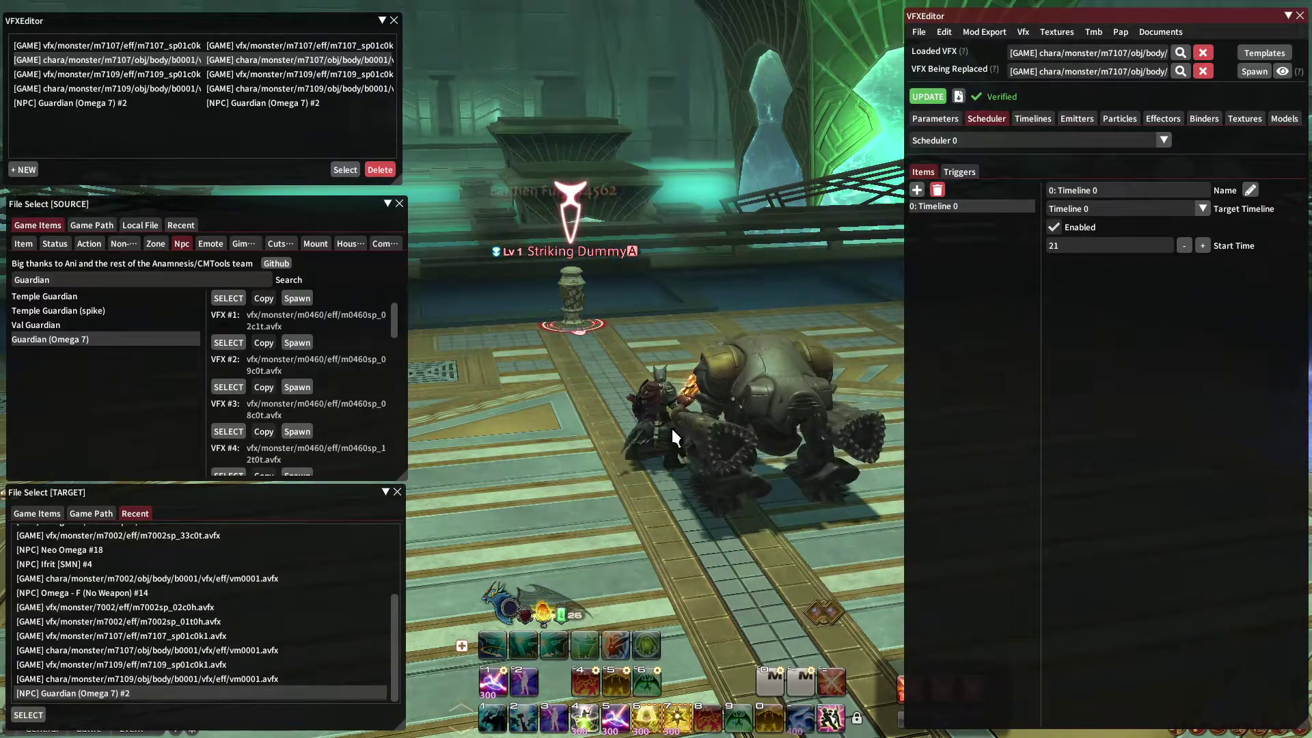
key("1")
key("2")
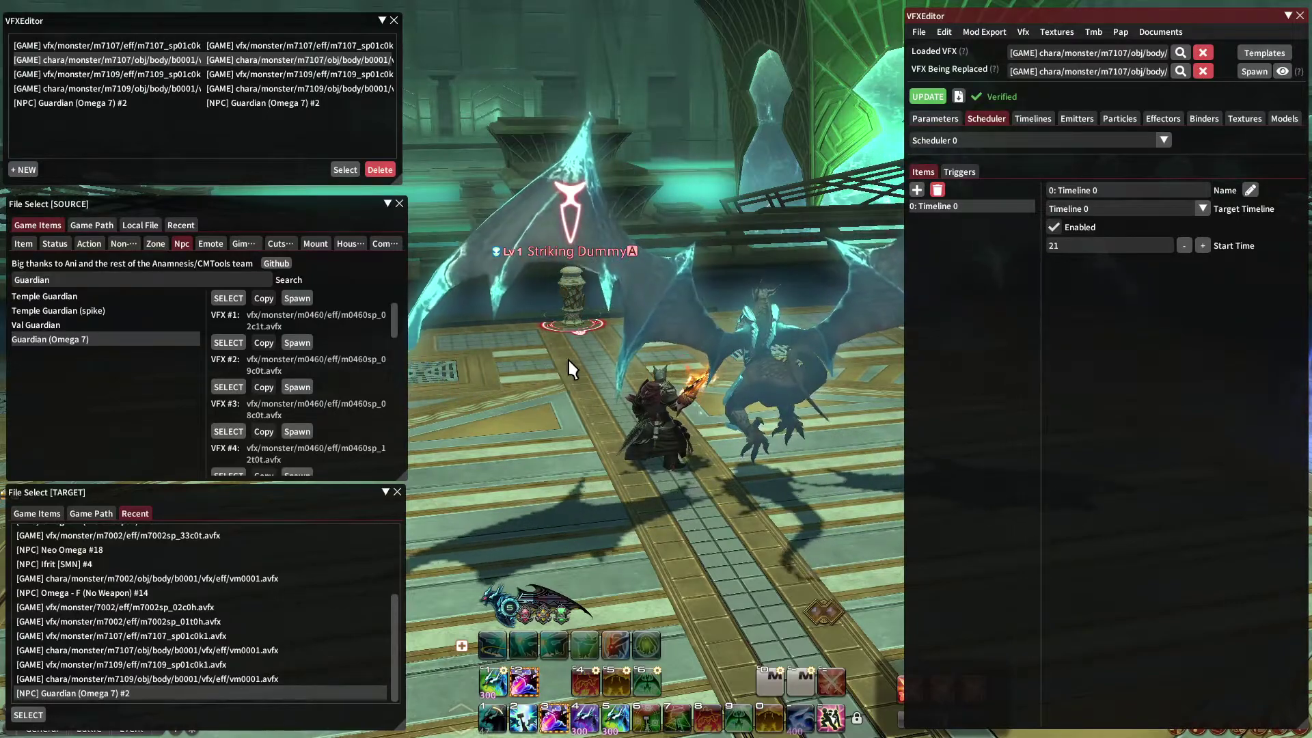
Load the [NPC] Guardian (Omega 7) #2 effect and add a sound entry to Emitter 2
mouse_move(106, 108)
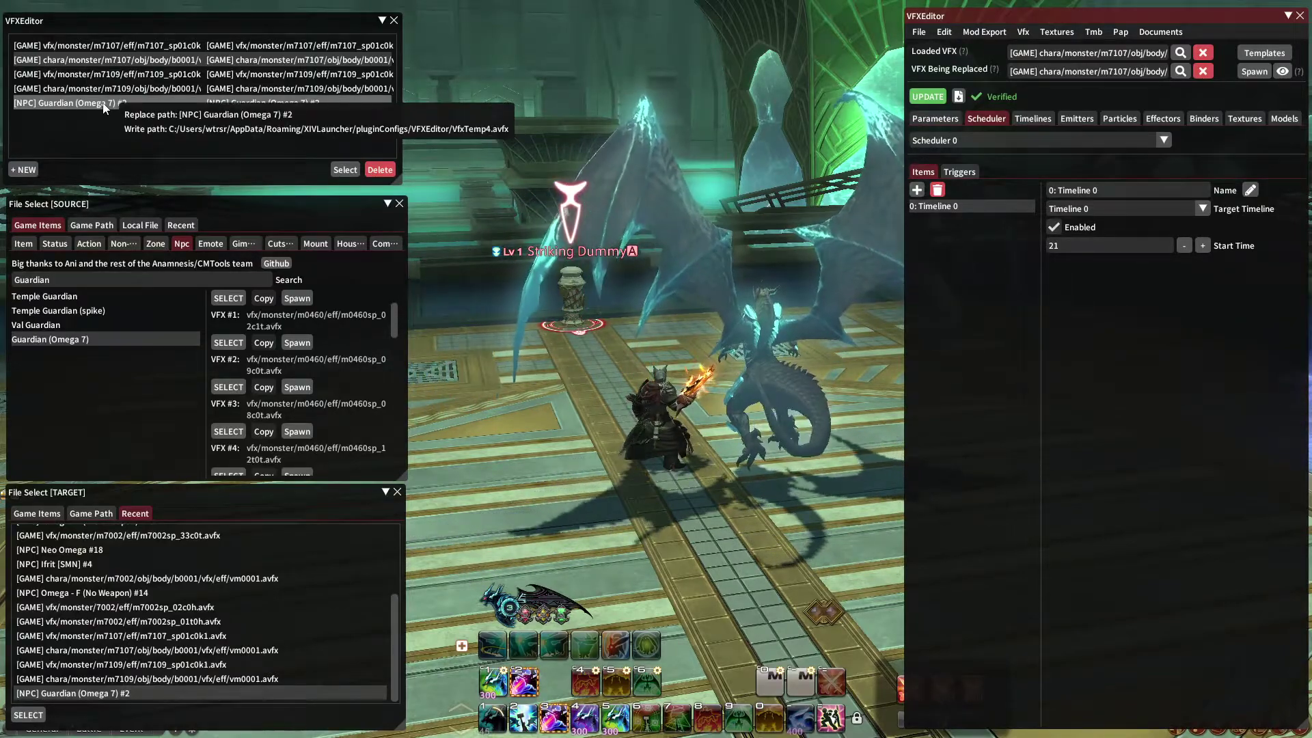
left_click(107, 112)
left_click(105, 106)
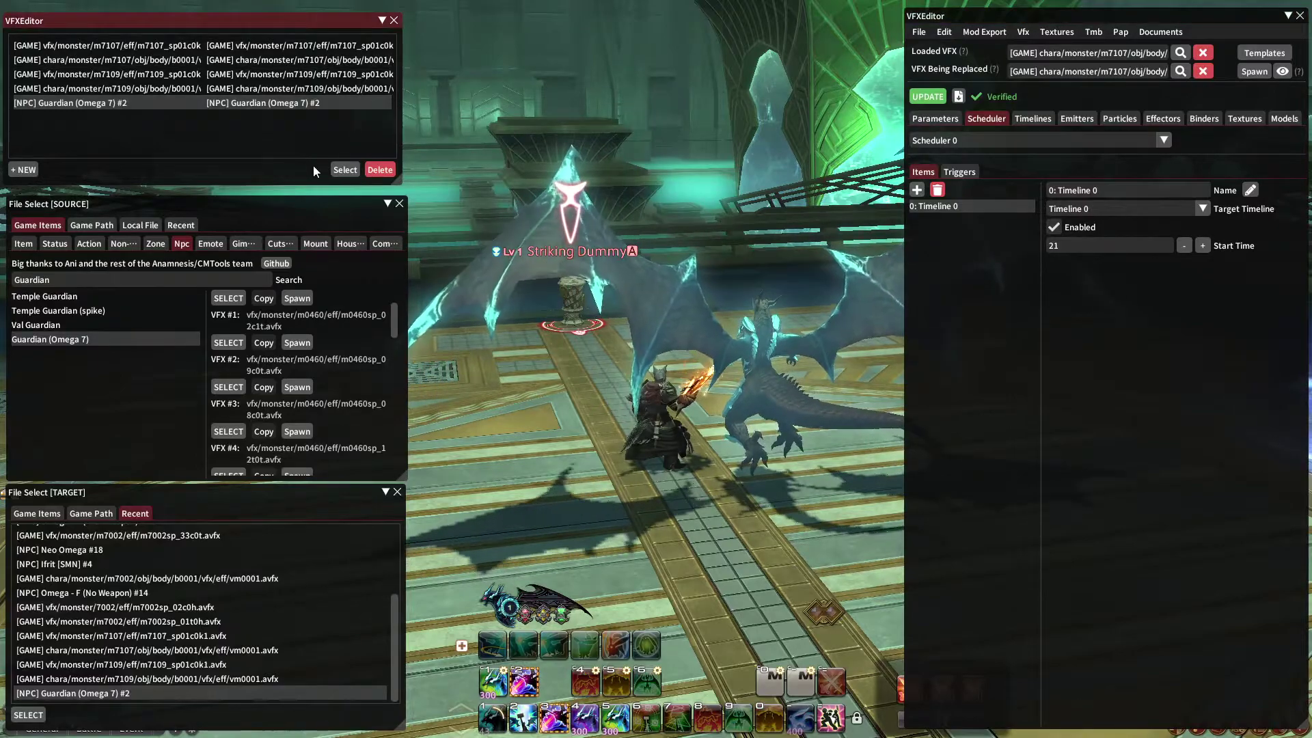
left_click(1077, 119)
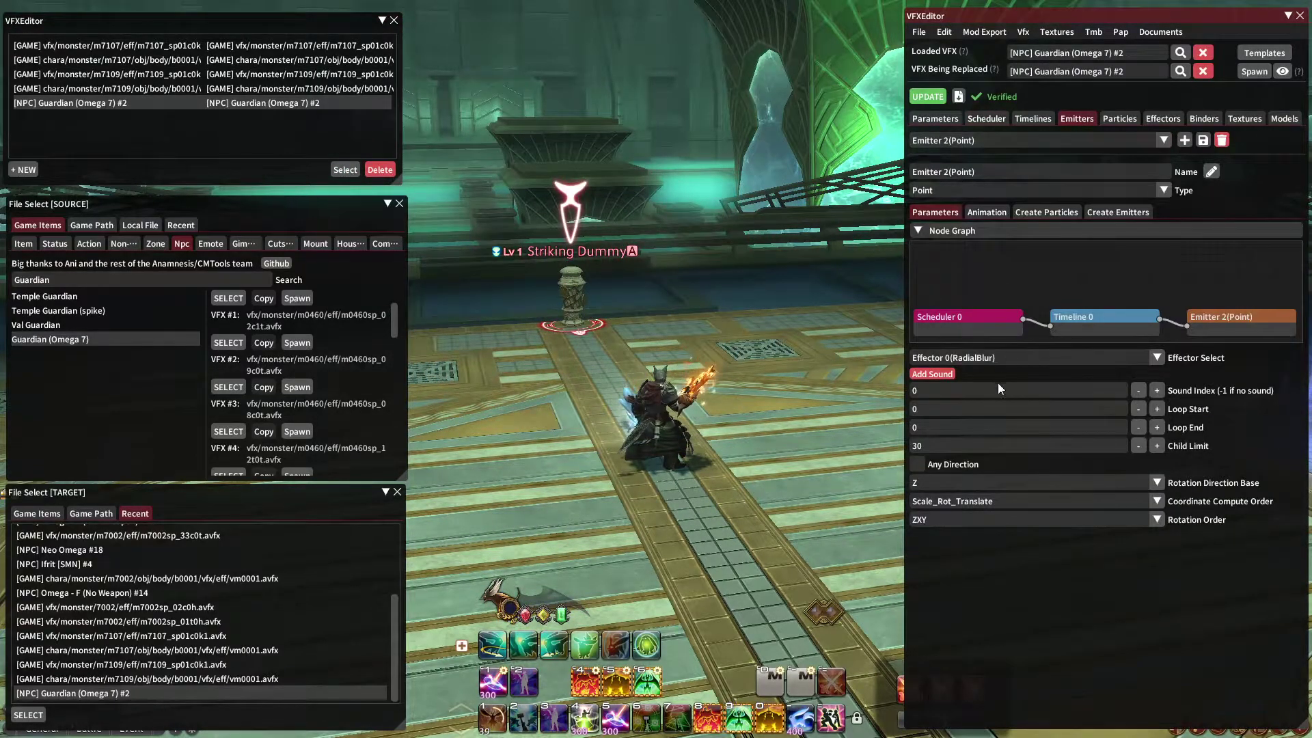
left_click(932, 374)
Copy the voice line path sound/voice/vo_line/8201292_en.scd from cell A12 of the VO Lines by Fights spreadsheet and return to the game
key("alt+Tab")
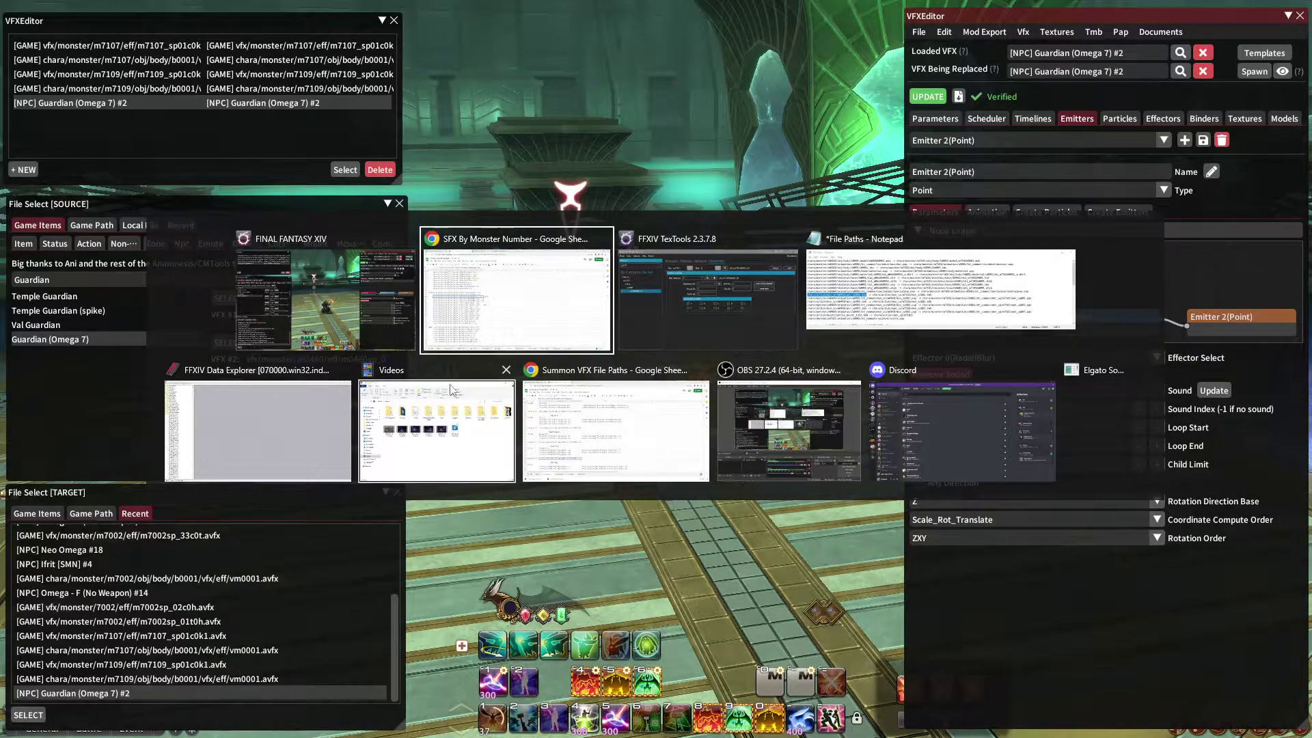
left_click(507, 342)
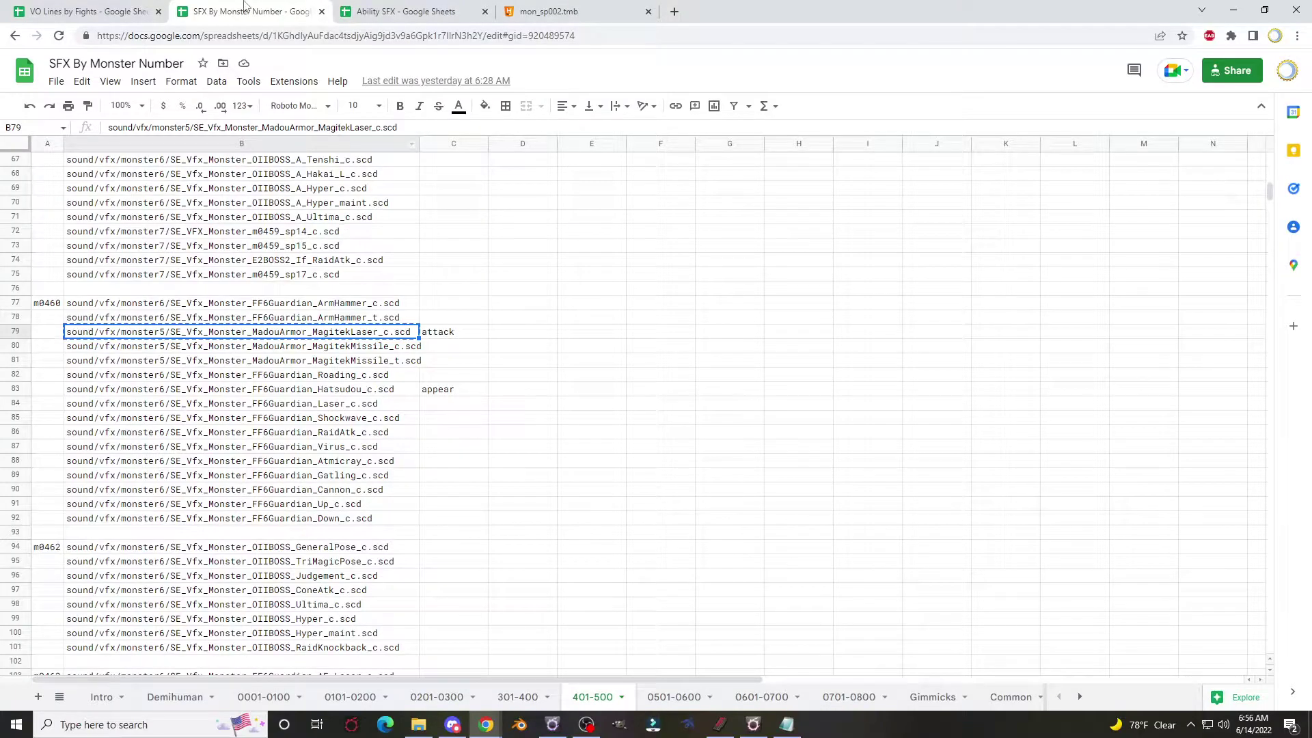
left_click(72, 9)
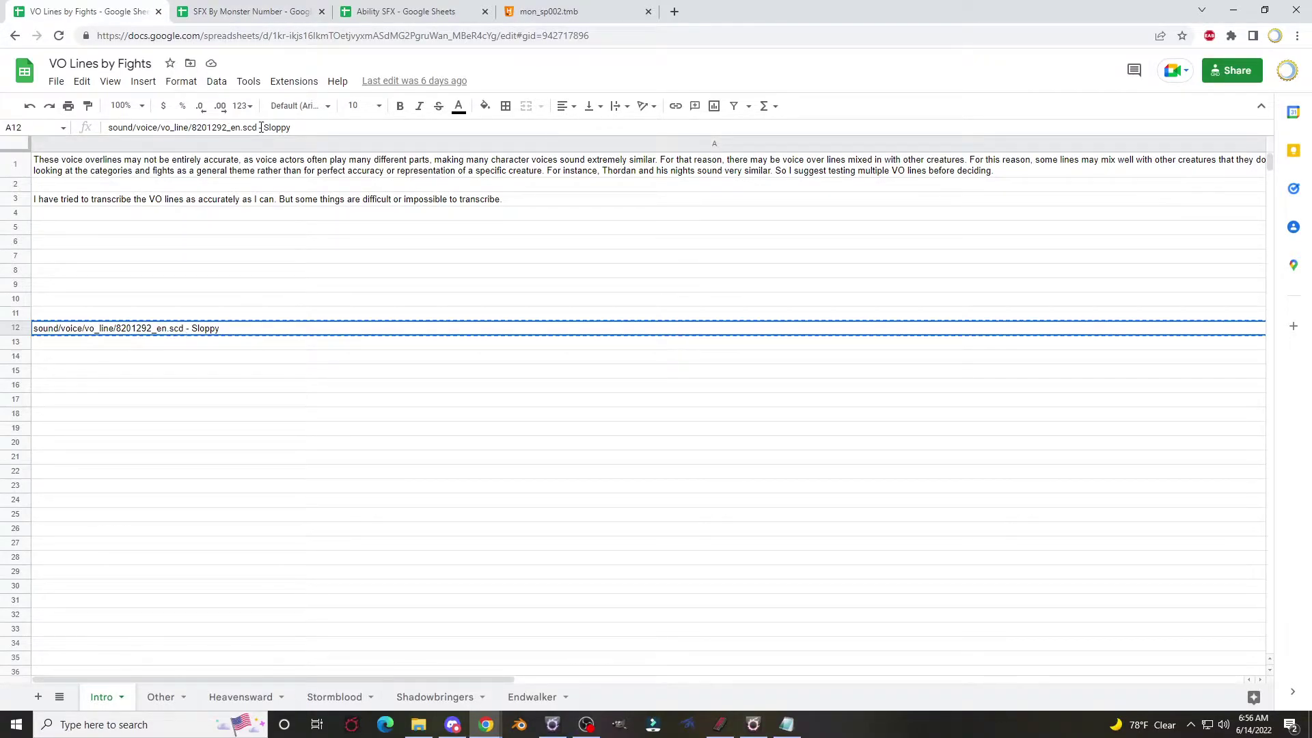
left_click_drag(257, 127, 104, 127)
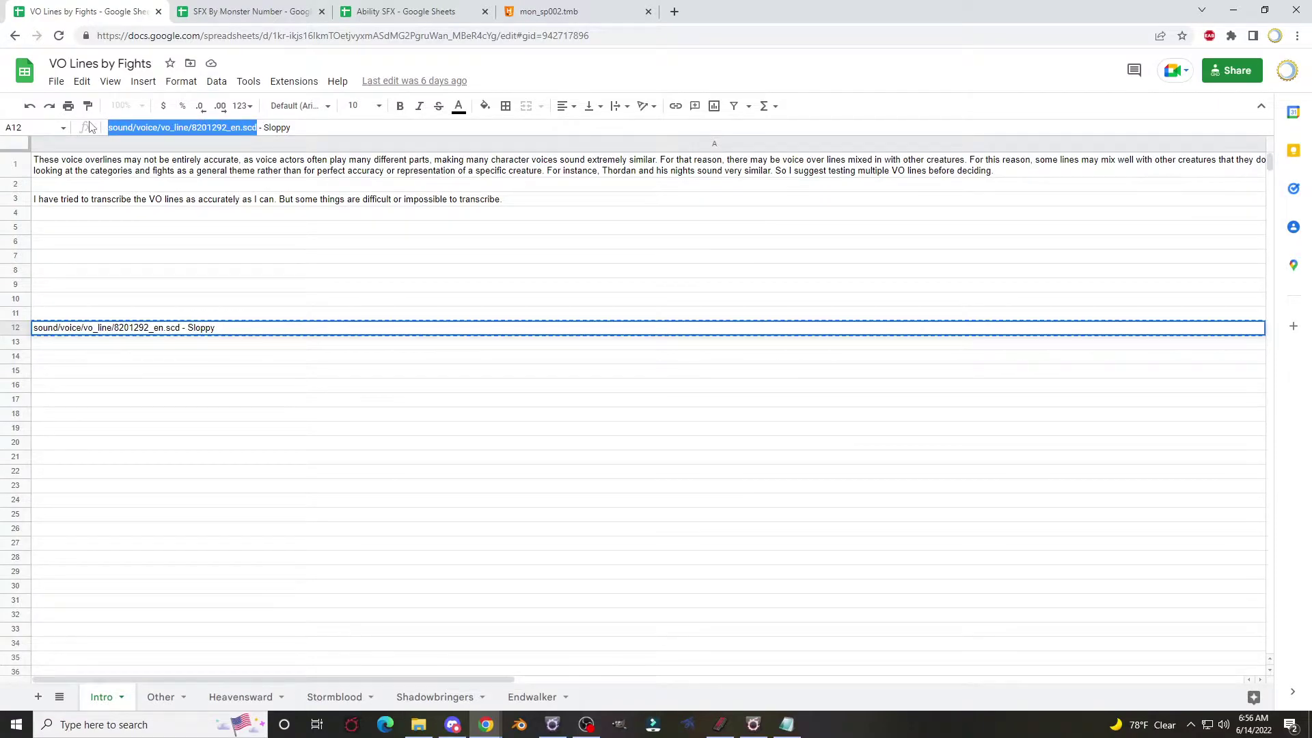
left_click(753, 723)
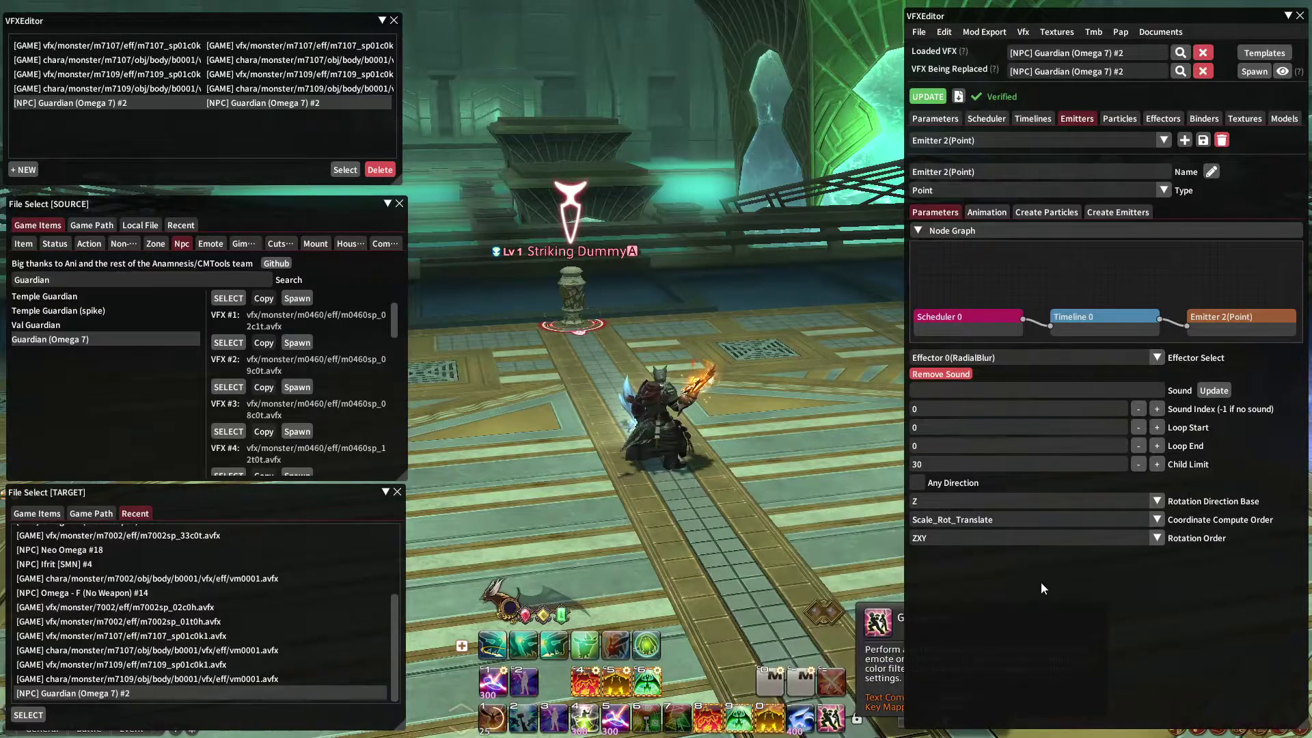
Set Emitter 2's sound path to the copied sound/voice/vo_line/8201292_en.scd and update the sound
left_click(993, 390)
key("ctrl+v")
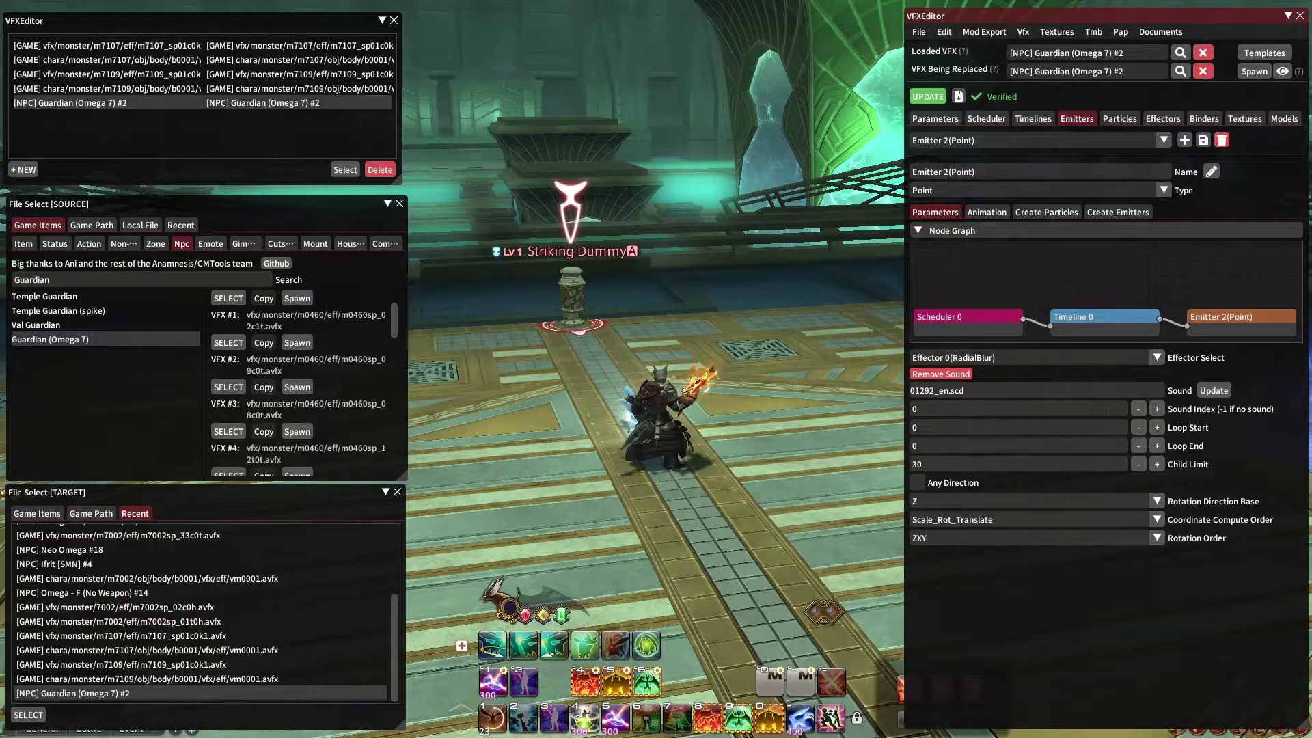
key("ctrl+a")
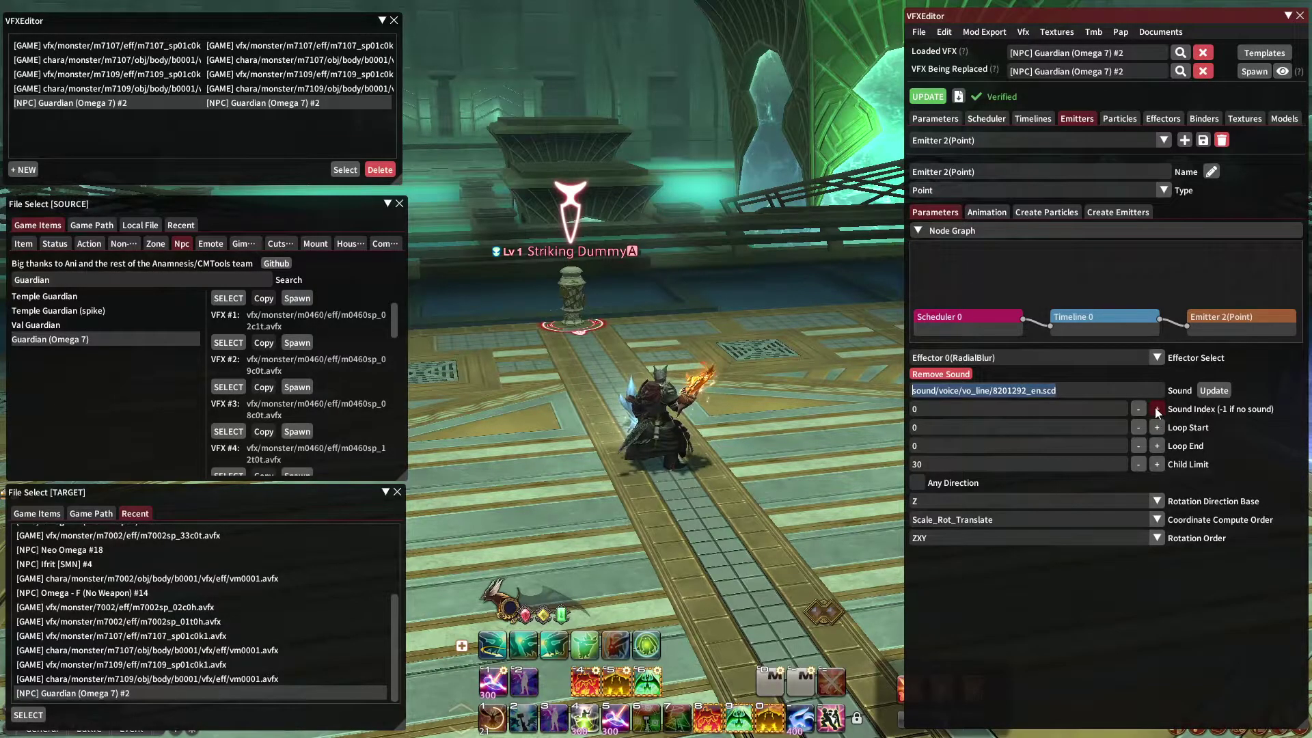
left_click(1211, 394)
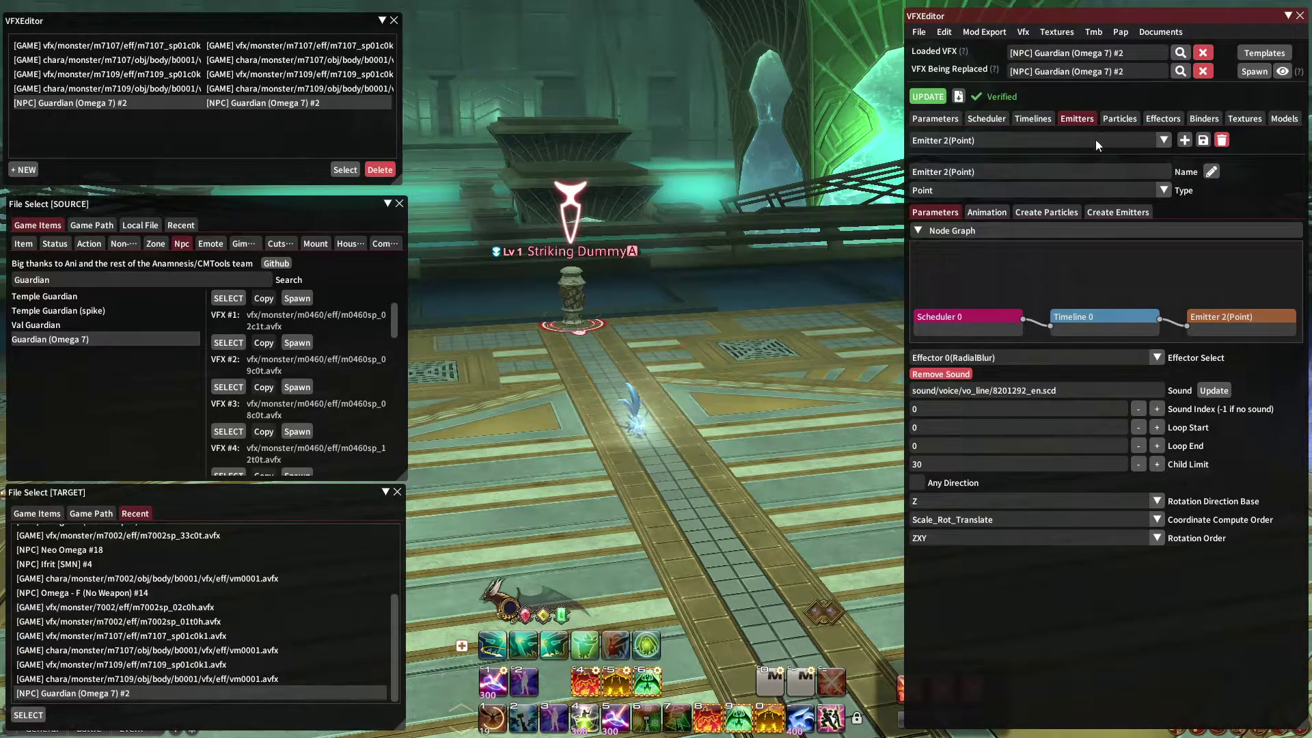
Spawn the [NPC] Guardian (Omega 7) #2 effect in game to test Emitter 2's English voice line
left_click(1256, 72)
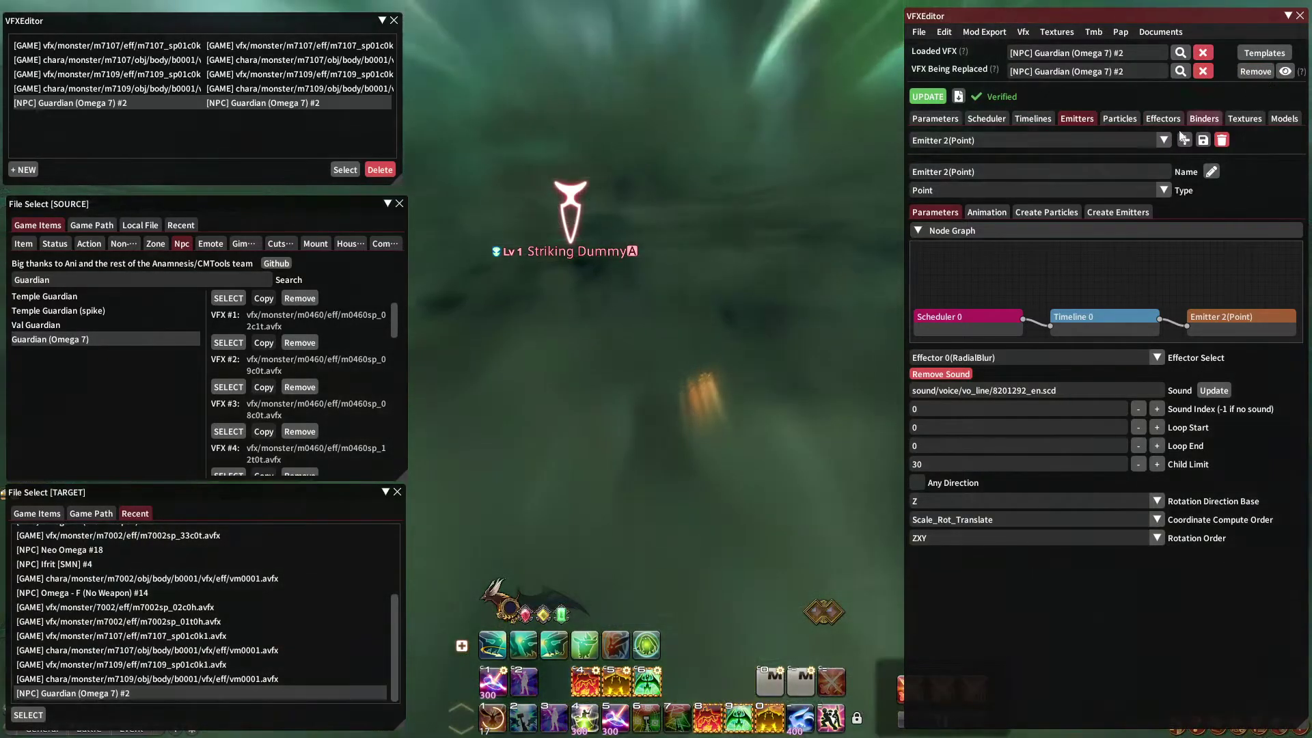
left_click(1256, 72)
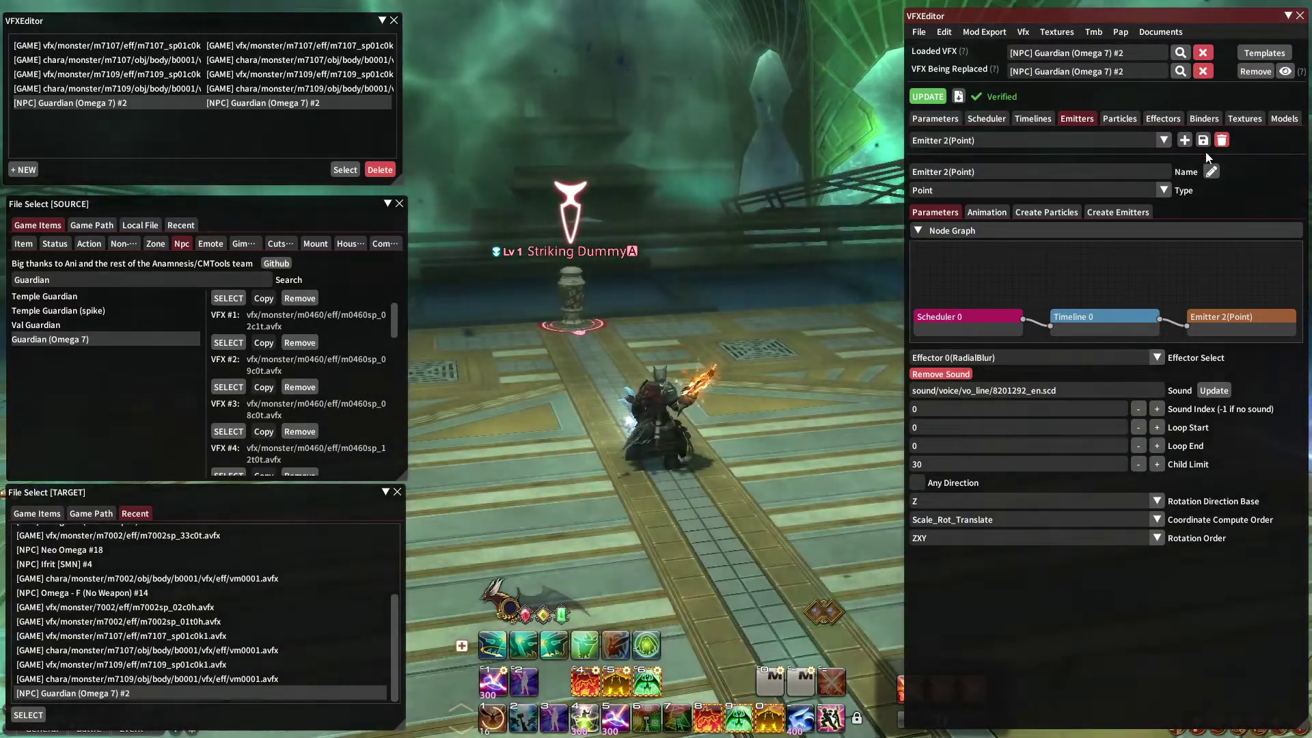
left_click(1256, 72)
left_click(1275, 93)
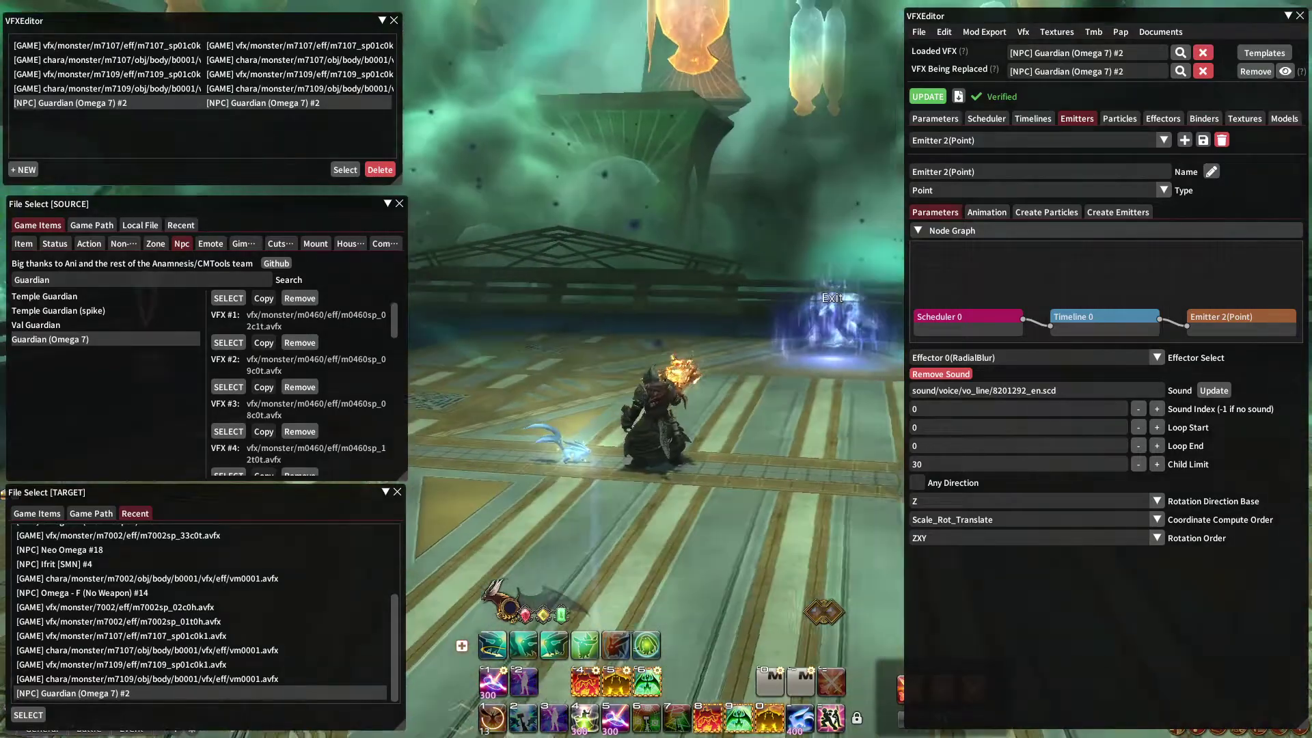
Set Emitter 2's sound path to the Japanese line sound/voice/vo_line/8201292_ja.scd, update the effect and spawn it to test
left_click_drag(913, 349, 913, 349)
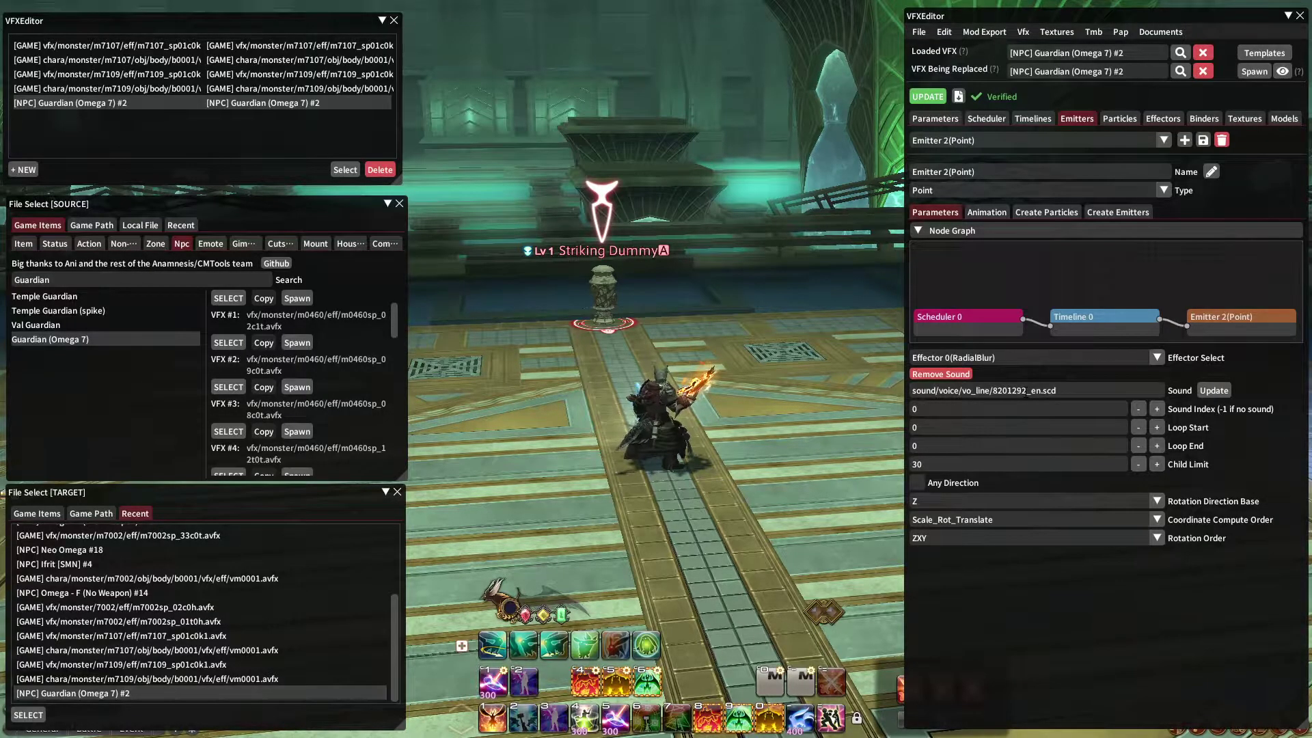
left_click(1041, 390)
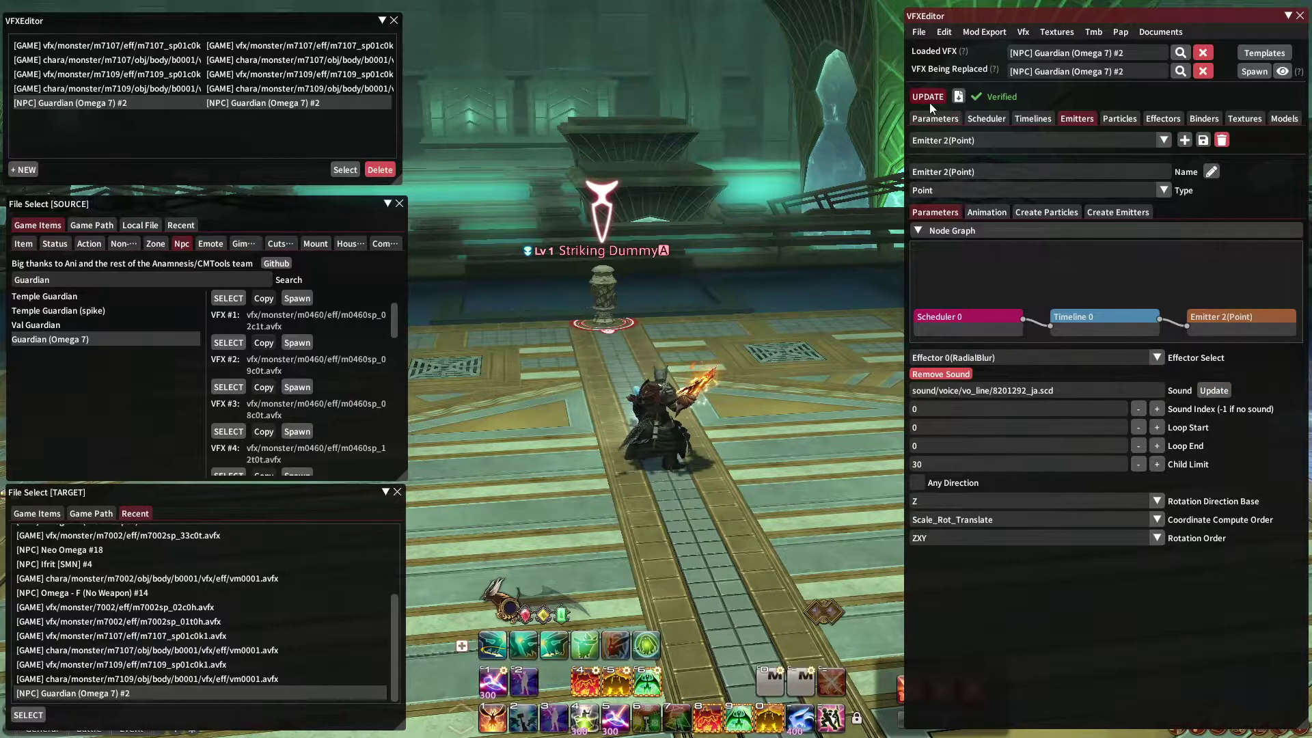
left_click(1262, 70)
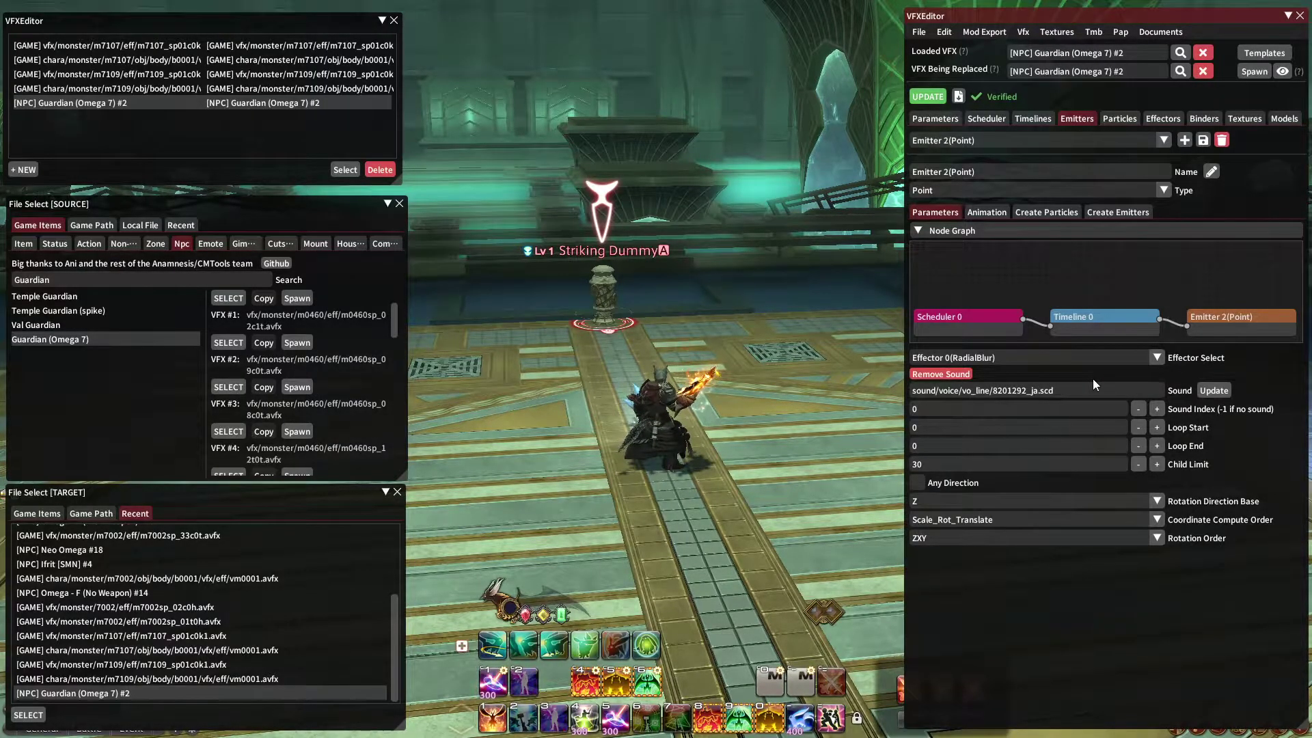
Set Emitter 2's sound path to the German line sound/voice/vo_line/8201292_de.scd, update the effect and spawn it to test
key("BackSpace")
key("BackSpace")
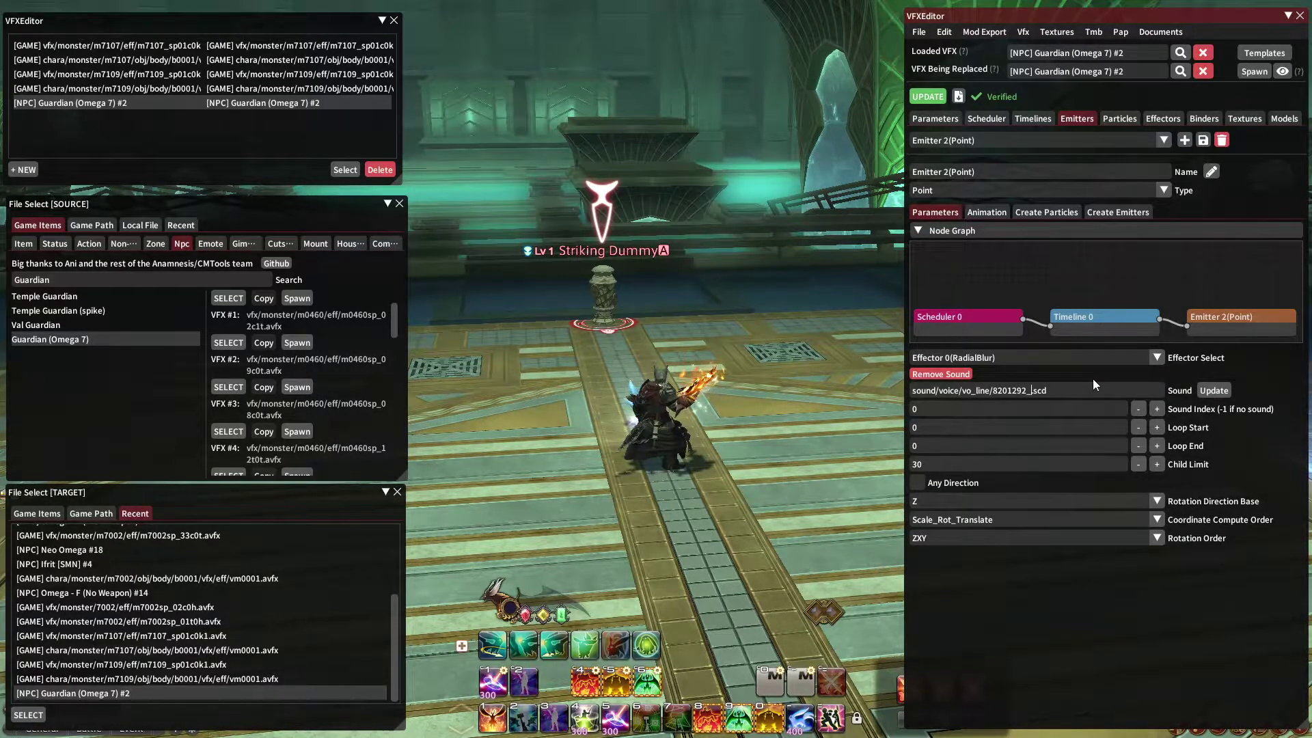
type("de")
left_click(1213, 390)
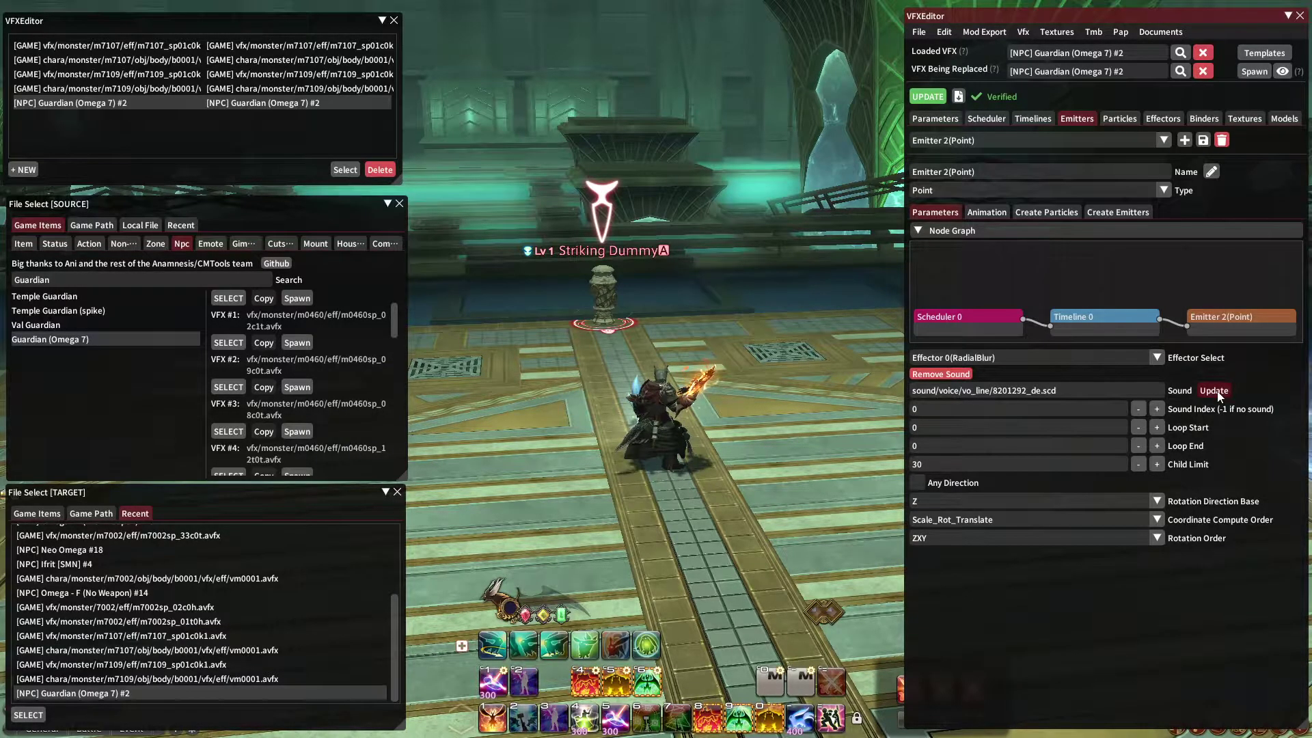
left_click(922, 97)
left_click(1254, 71)
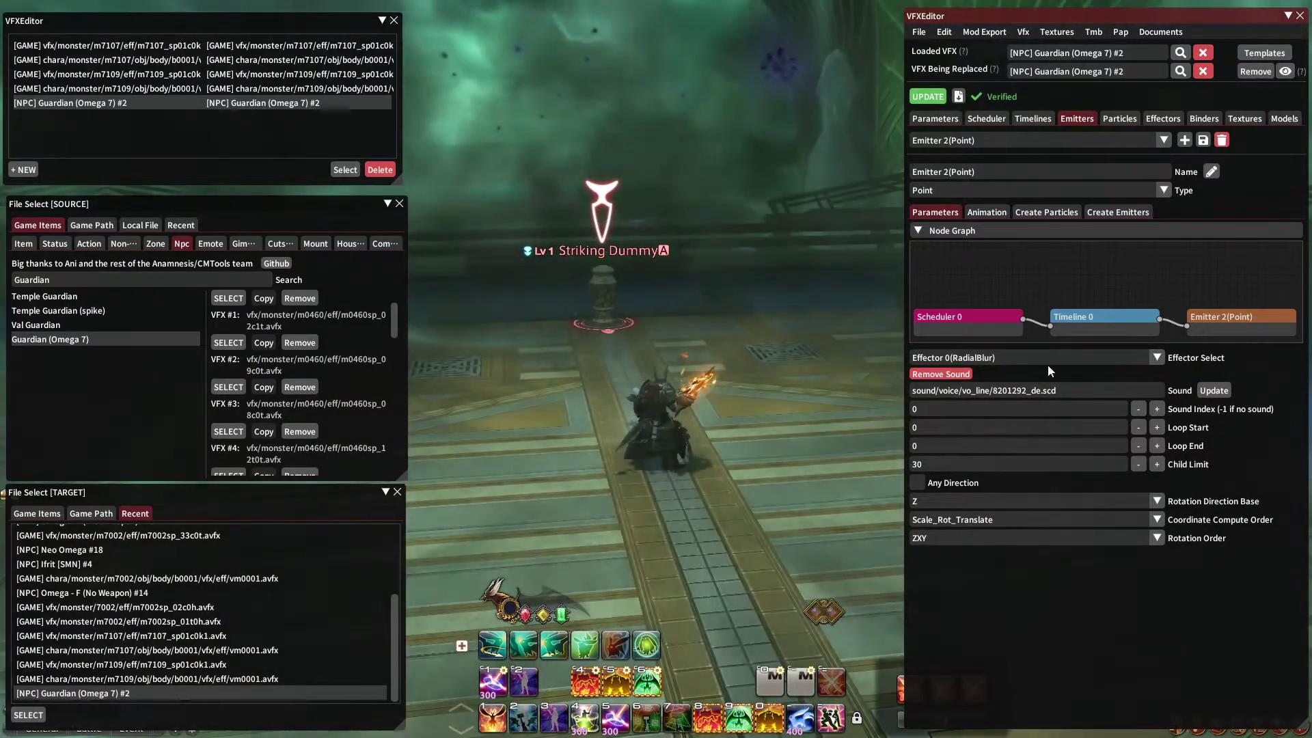
Set Emitter 2's sound path to the French line sound/voice/vo_line/8201292_fr.scd, update the effect and spawn it to test
left_click(1037, 390)
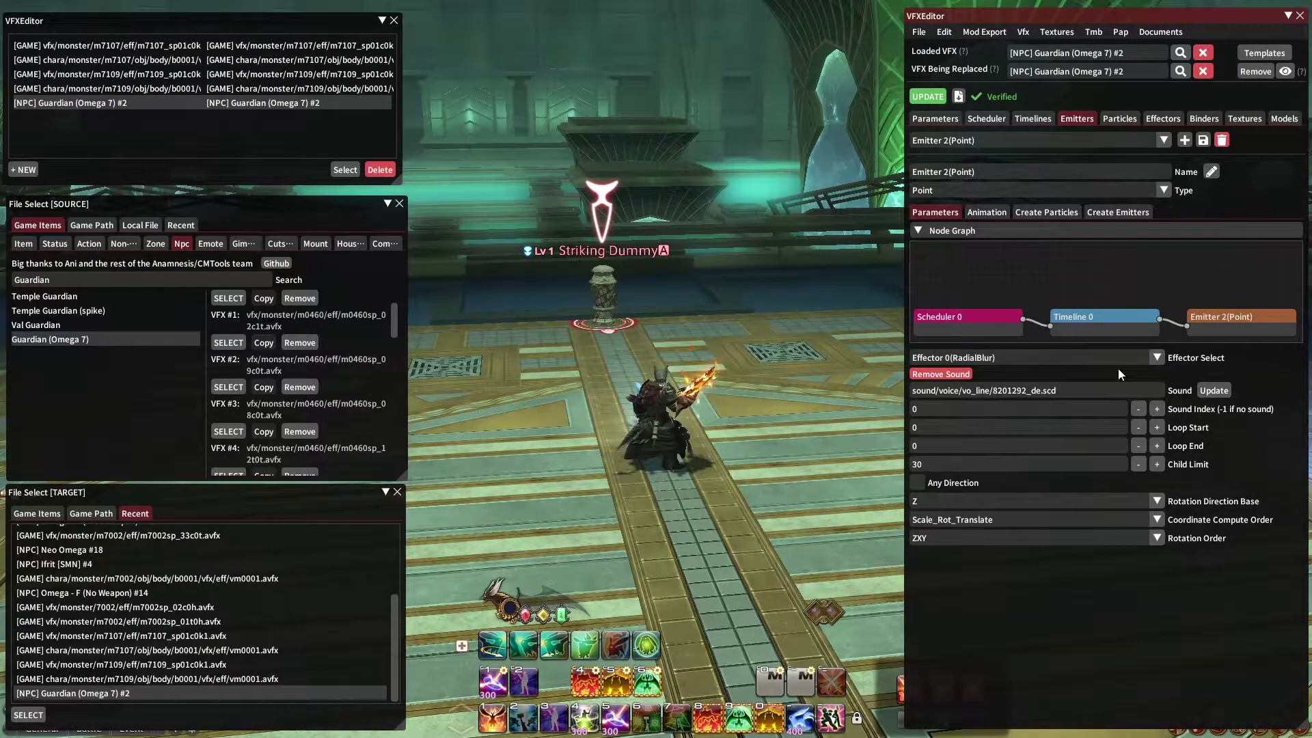
key("BackSpace")
key("BackSpace")
type("fr")
left_click(1221, 392)
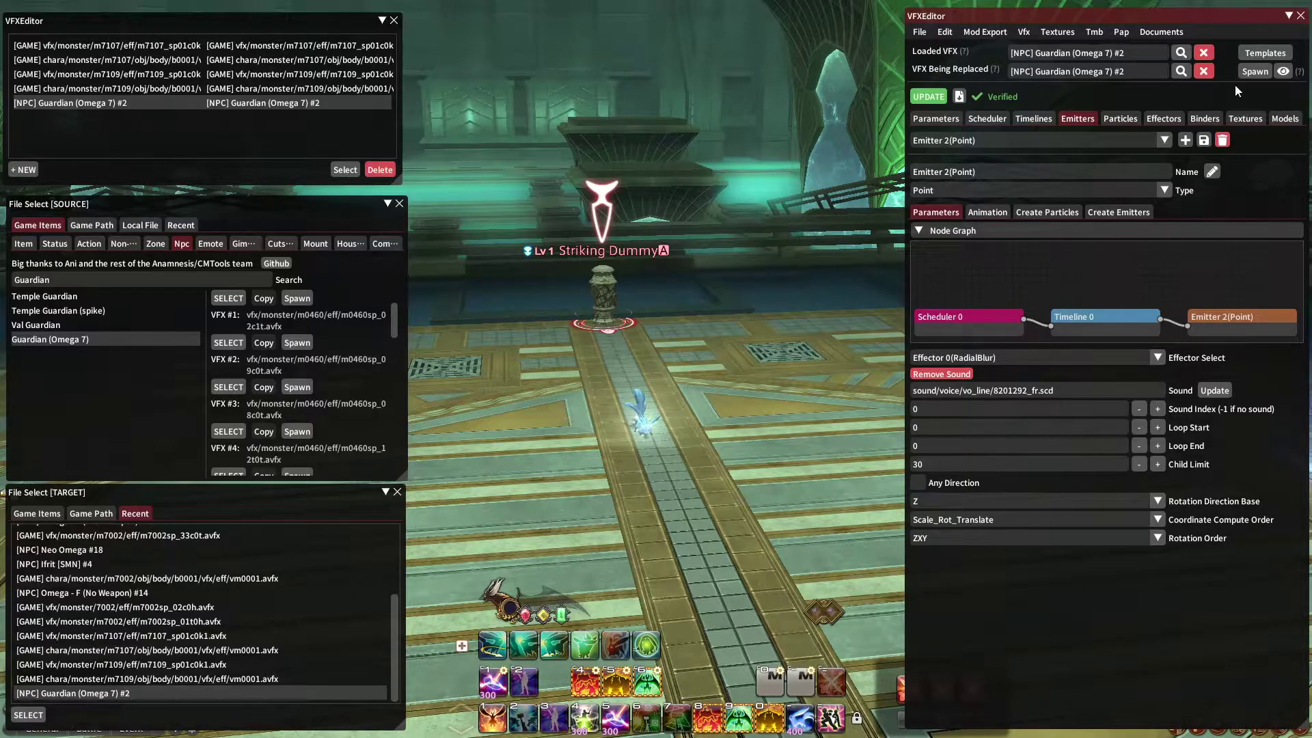
left_click(1254, 71)
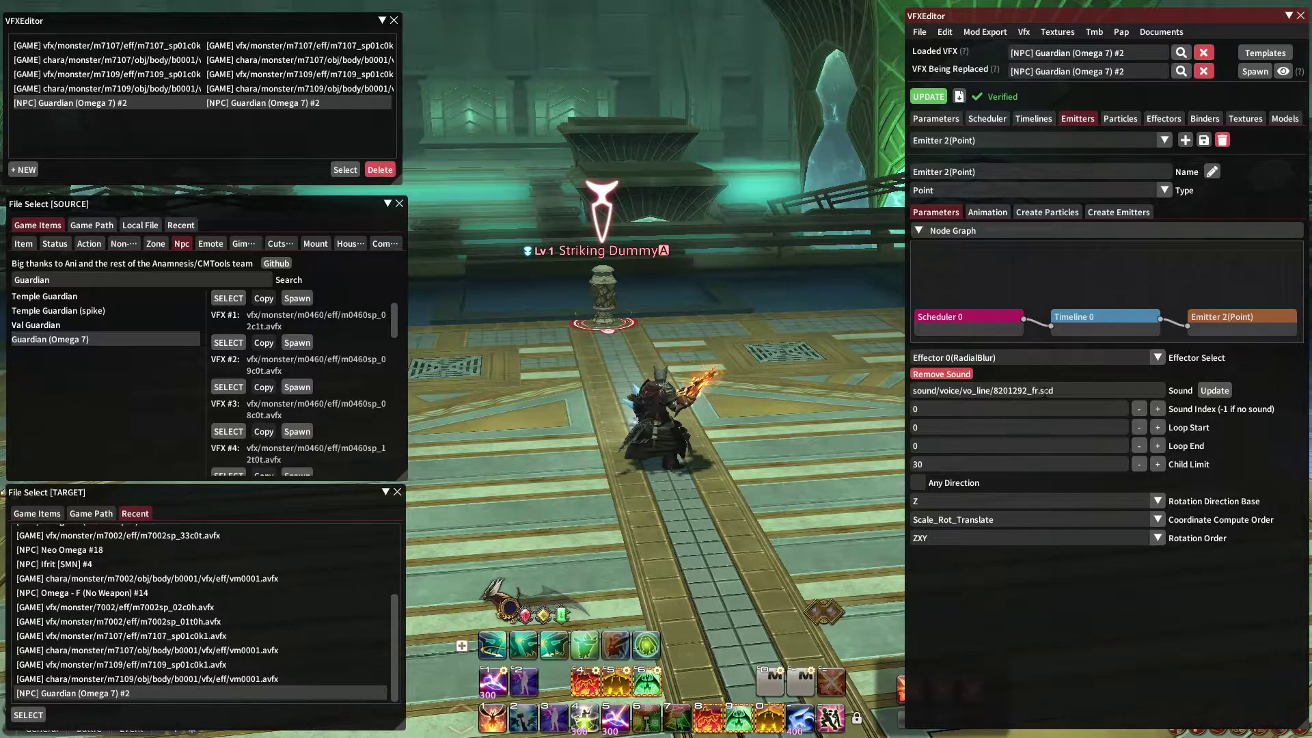
Set Emitter 2's sound path back to the English line sound/voice/vo_line/8201292_en.scd, update it and spawn the effect to test
key("BackSpace")
key("BackSpace")
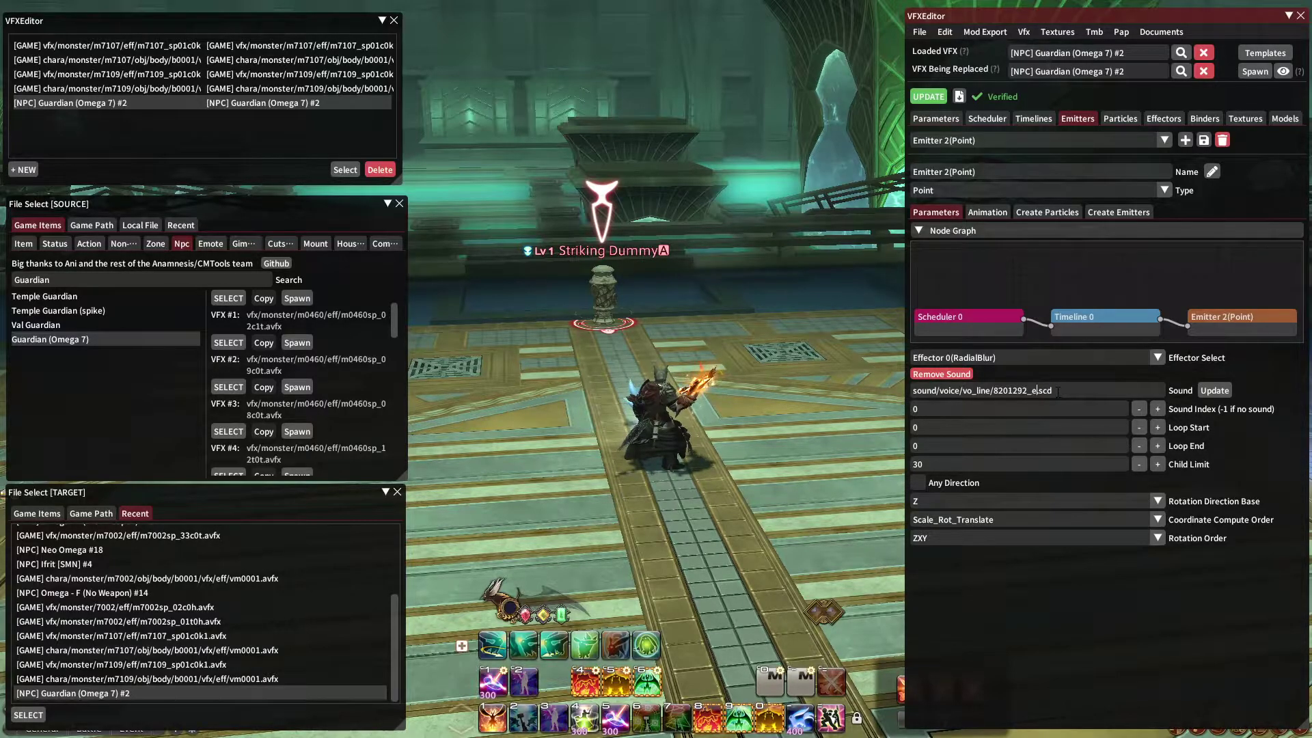
left_click(1216, 391)
left_click(1254, 72)
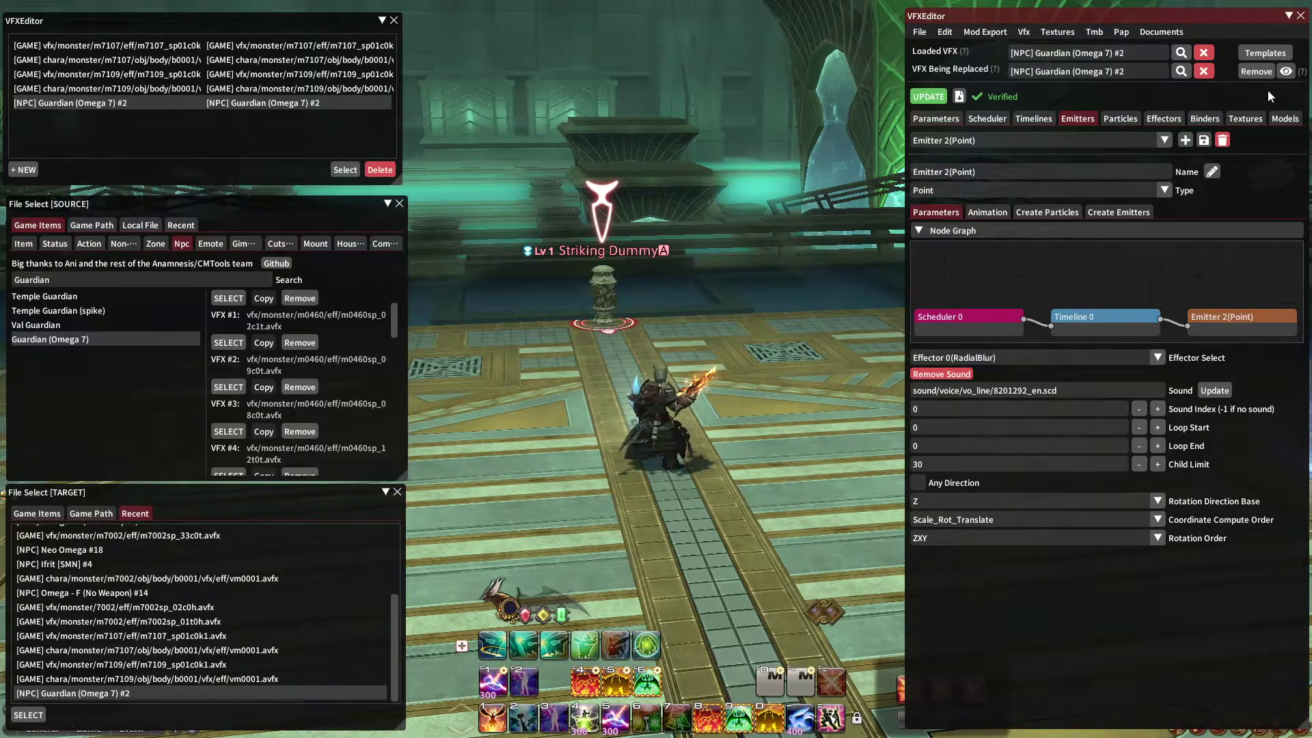
Delete the [NPC] Guardian (Omega 7) #2 test entry from the list of open effects
mouse_move(748, 272)
left_mouse_down()
mouse_move(786, 274)
mouse_move(758, 273)
left_mouse_up()
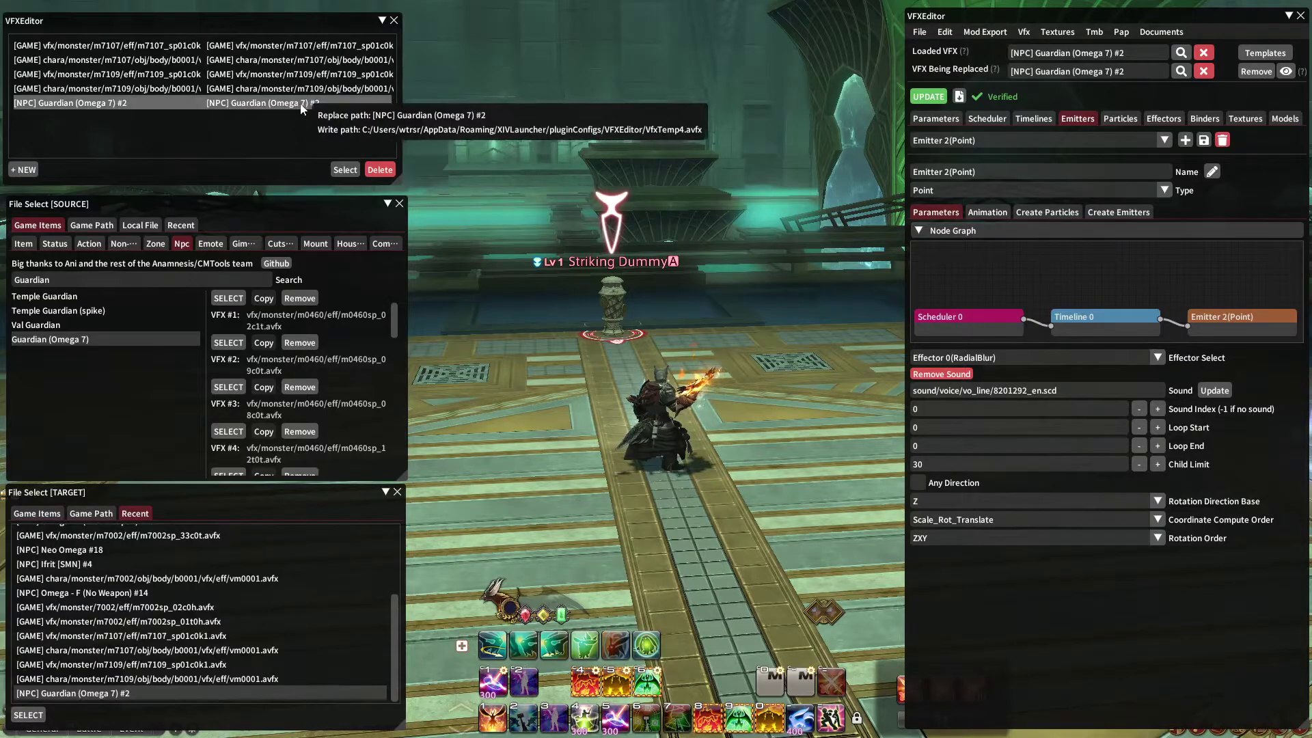
left_click(345, 170)
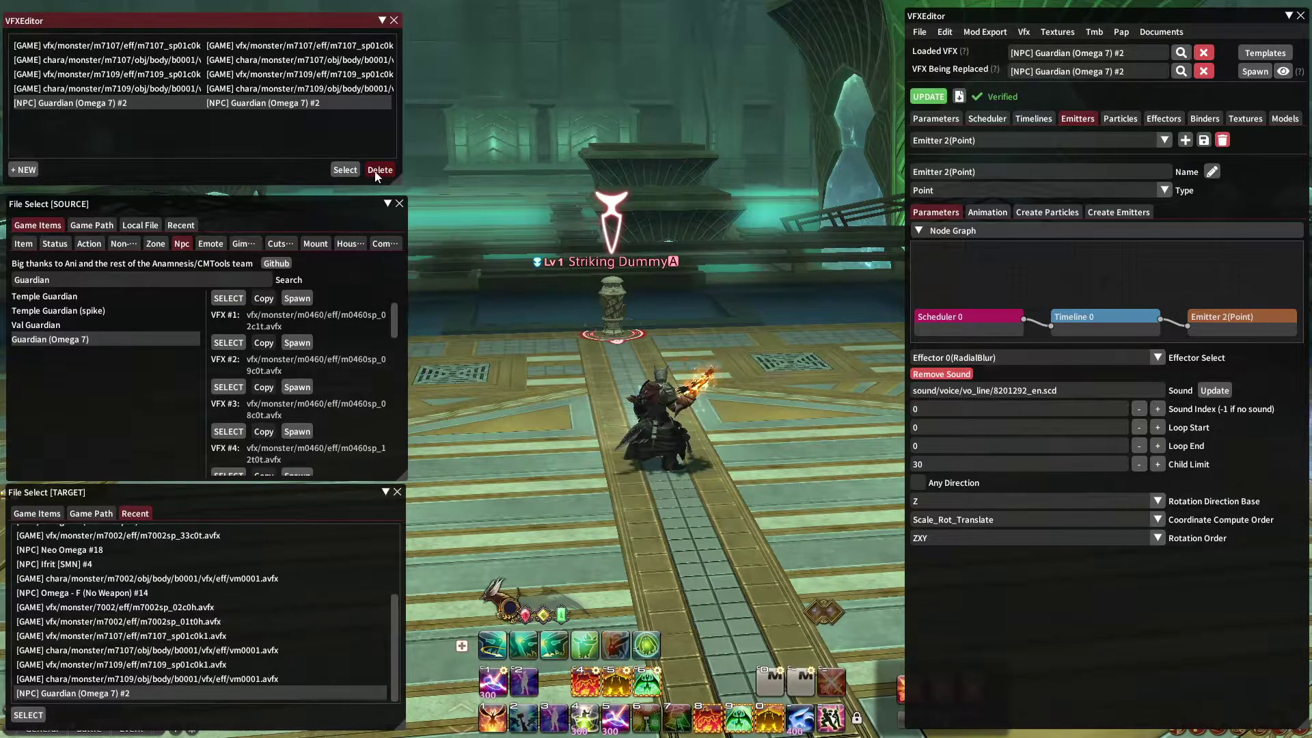
left_click(374, 170)
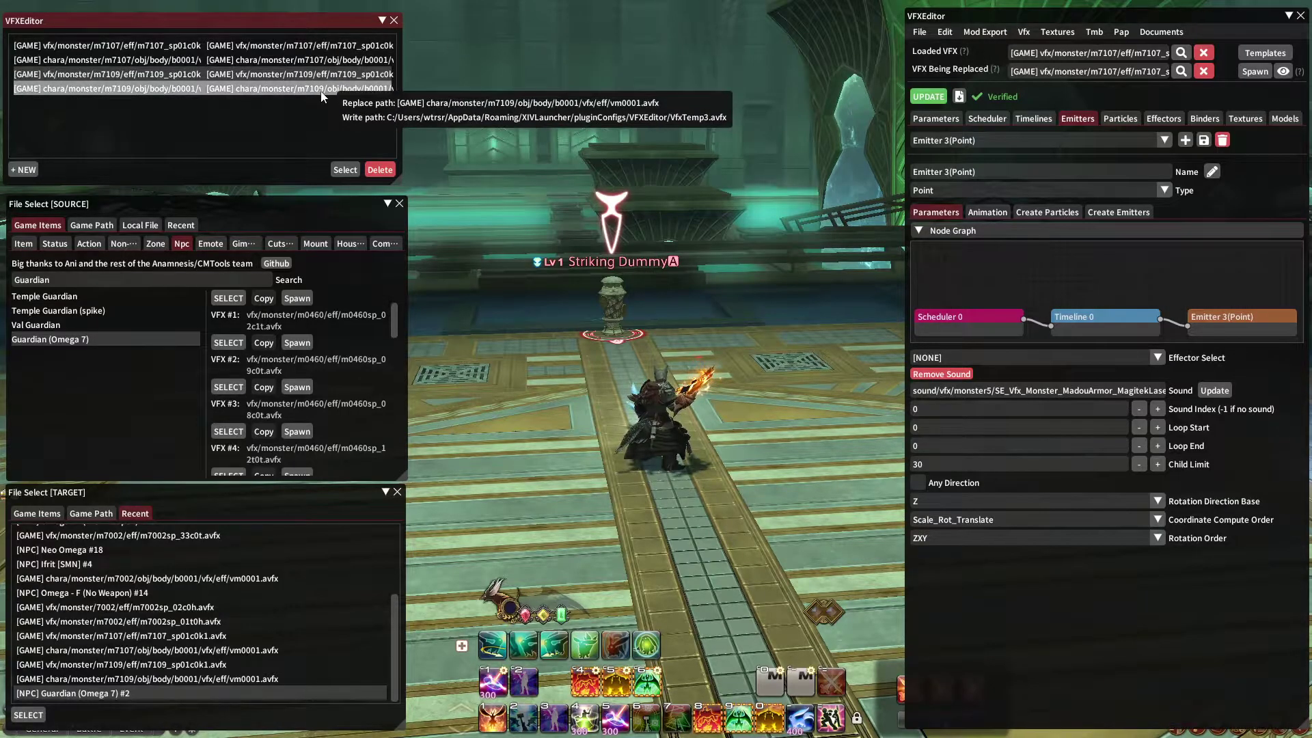
Set up a TexTools mod export with the mod name Guardian VFX Finished, including Vfx and textures
left_click(978, 31)
left_click(980, 67)
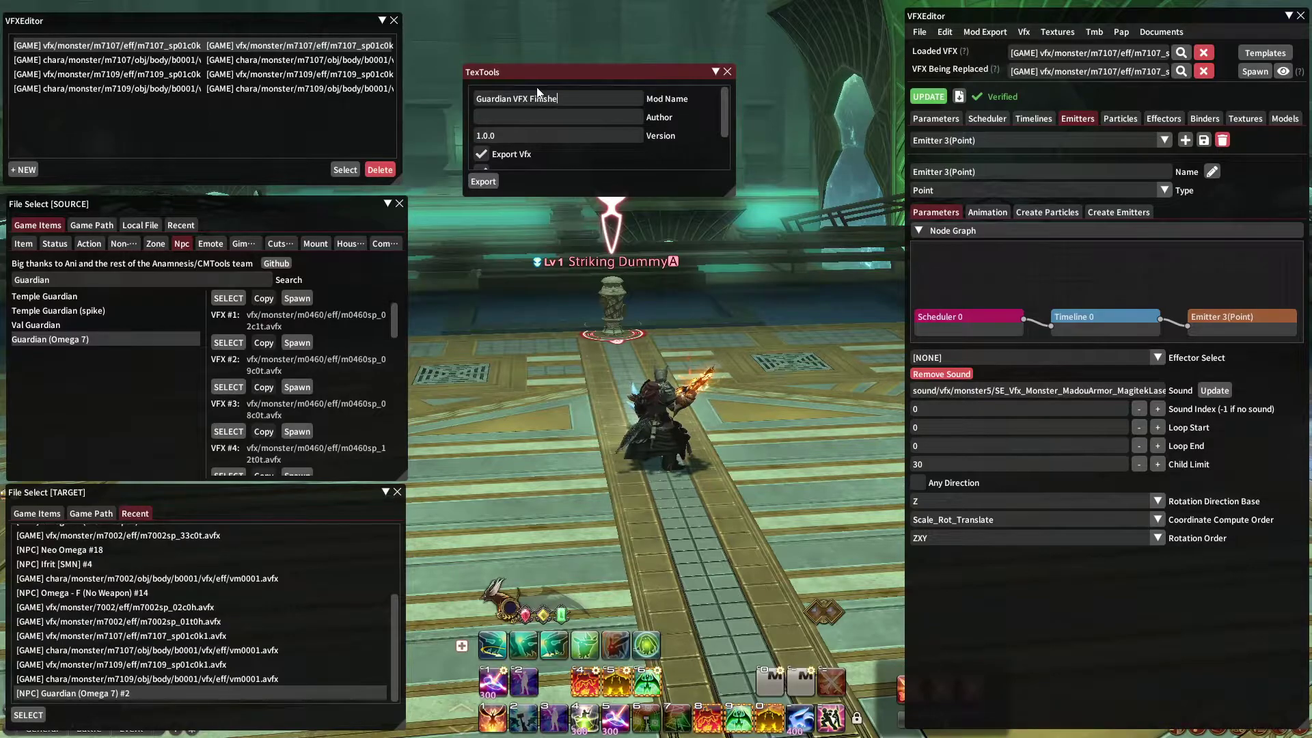
scroll(506, 137, "down", 2)
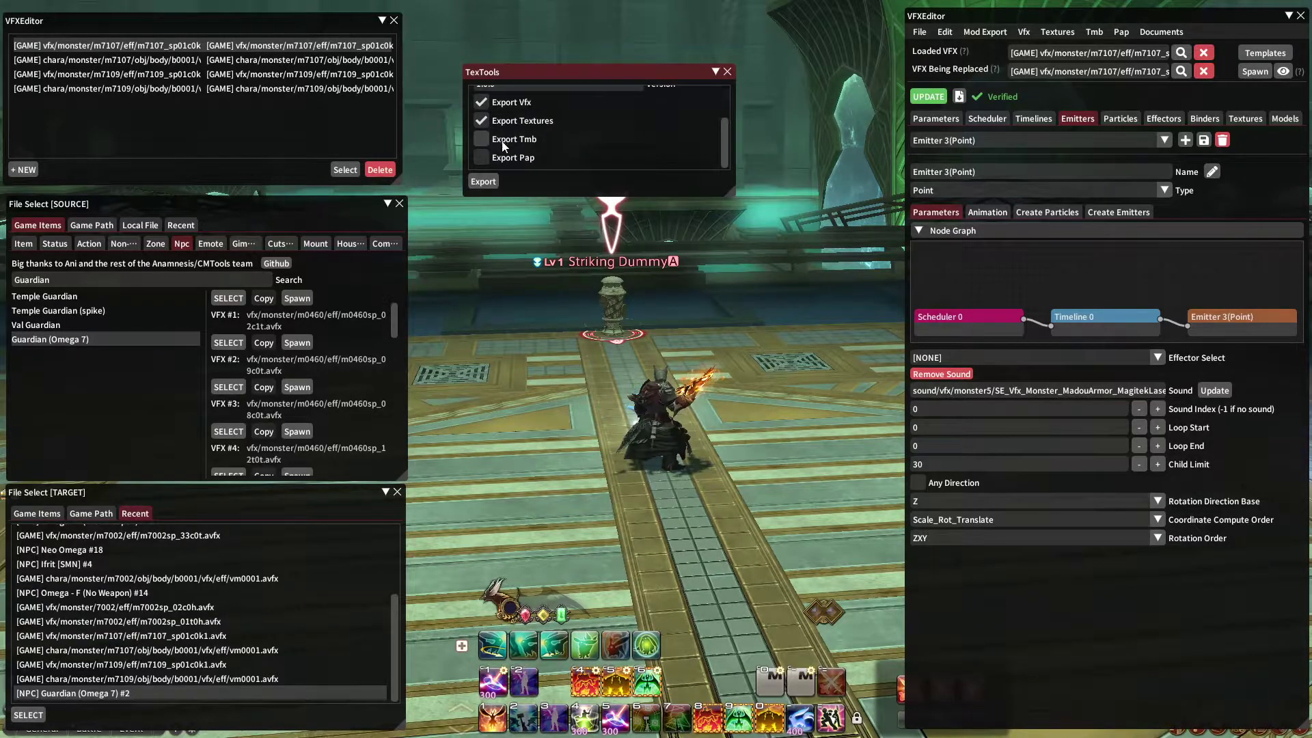
Export the mod as a .ttmp2 file named Guardian VFX Finished into the ModPacks folder under Documents/TexTools/TexTools
left_click(483, 181)
left_click(420, 247)
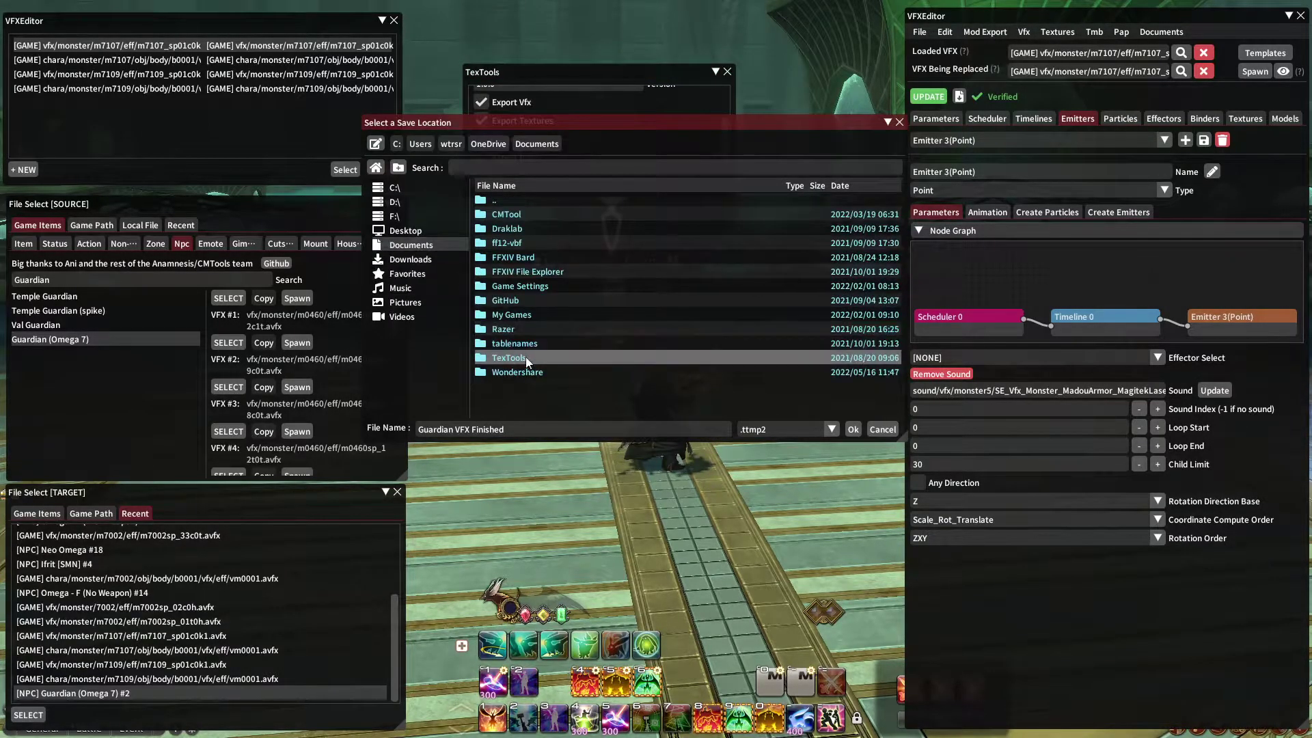
double_click(525, 354)
double_click(518, 214)
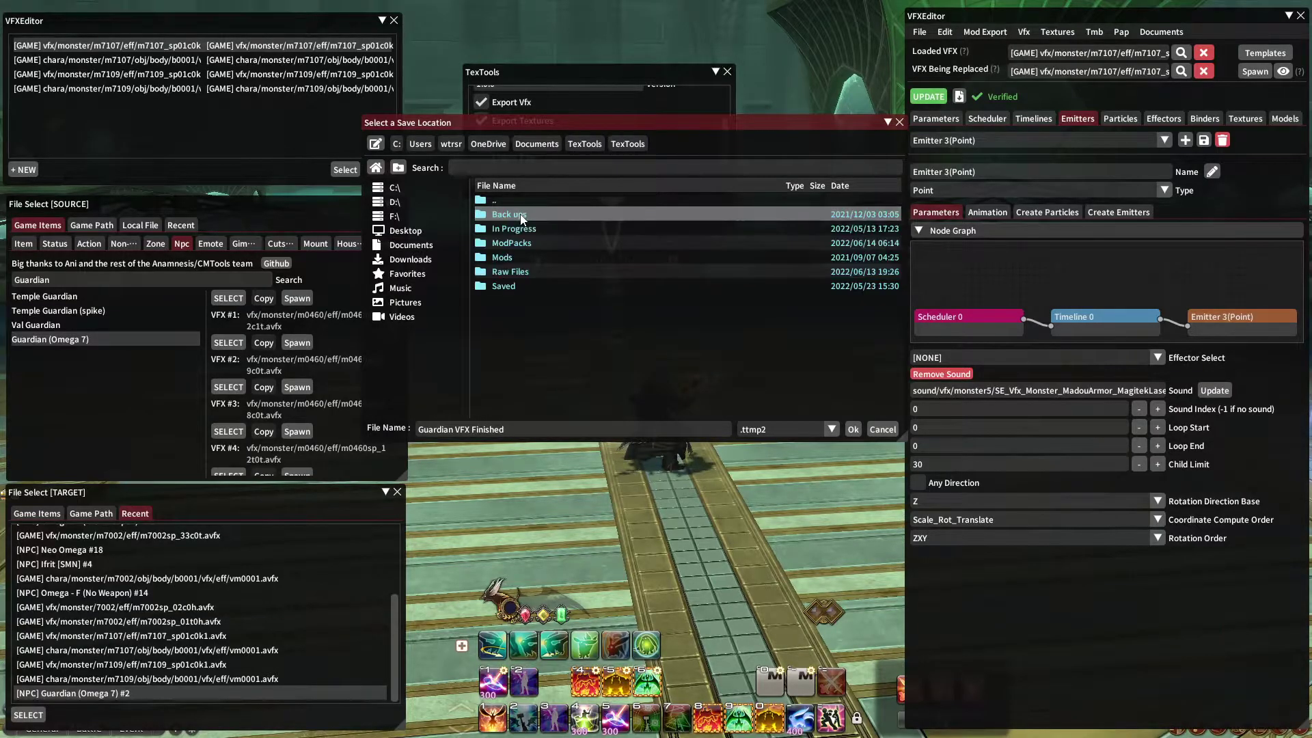
double_click(522, 244)
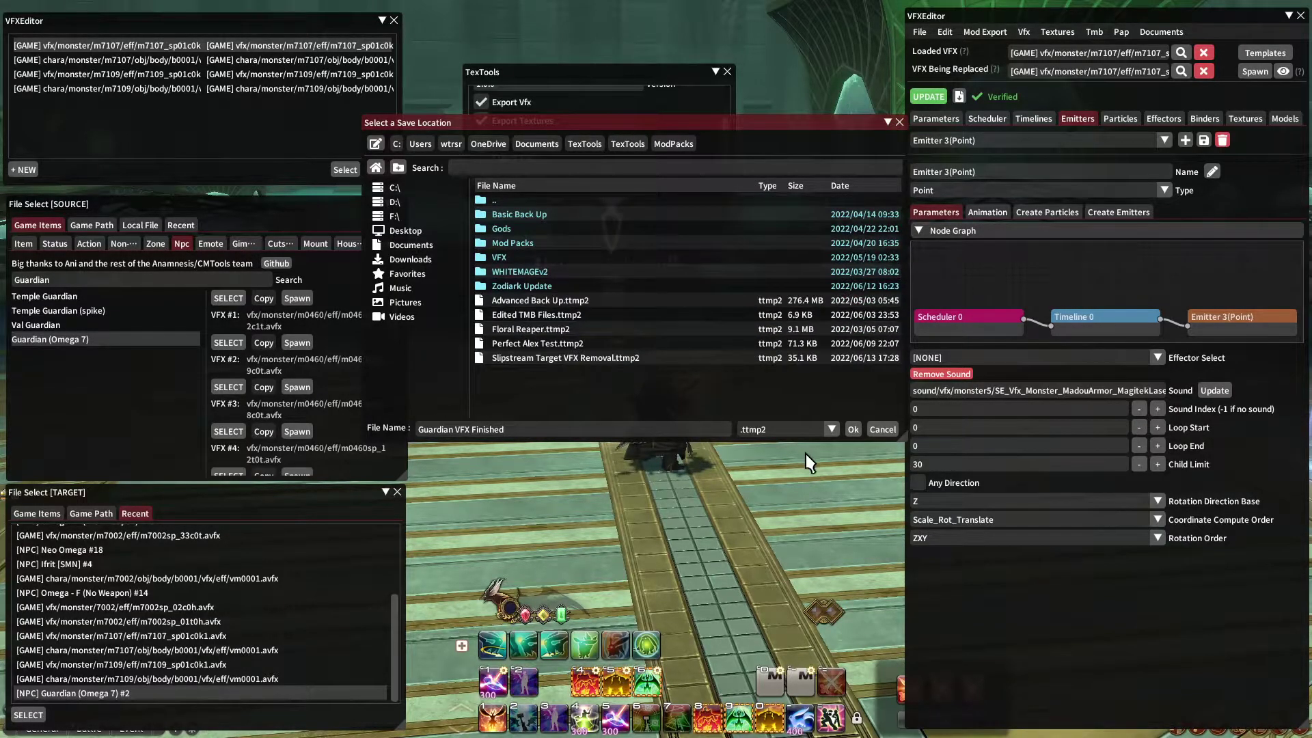
left_click(853, 429)
left_click_drag(598, 375, 597, 376)
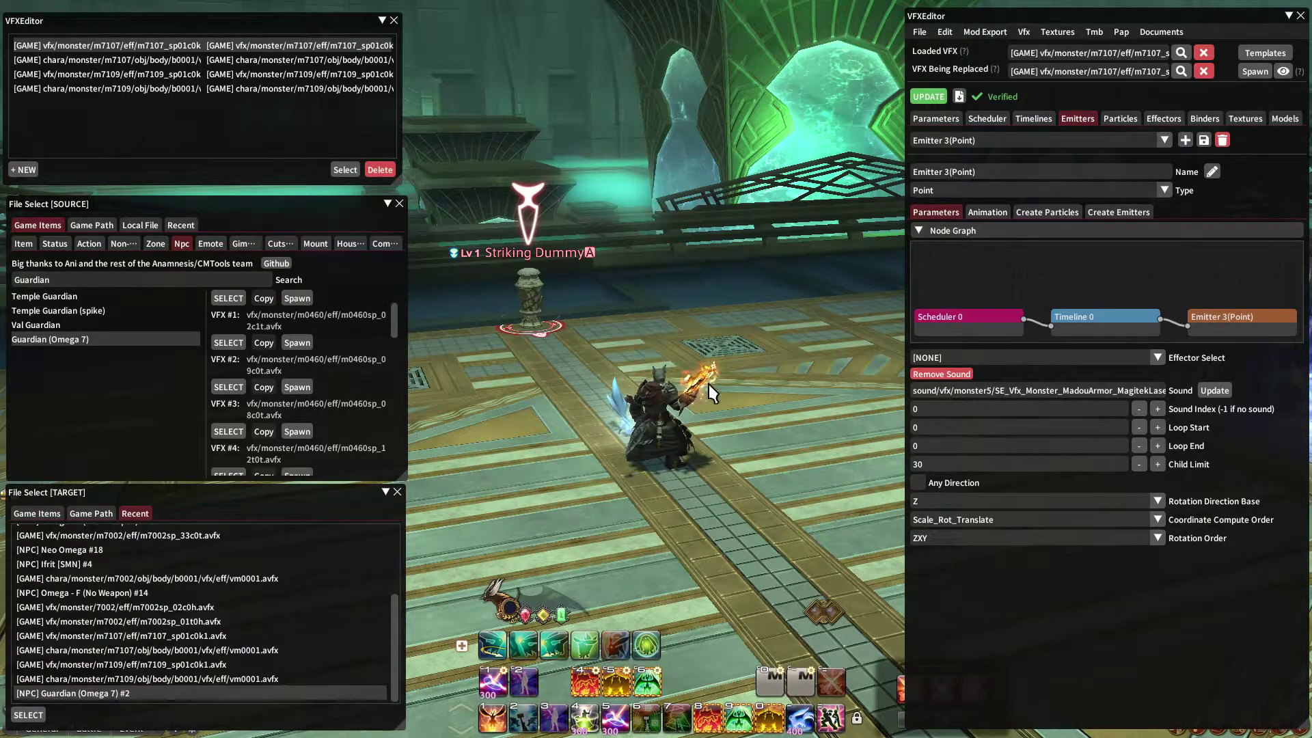
mouse_move(749, 348)
left_mouse_down()
mouse_move(711, 350)
mouse_move(749, 349)
left_mouse_up()
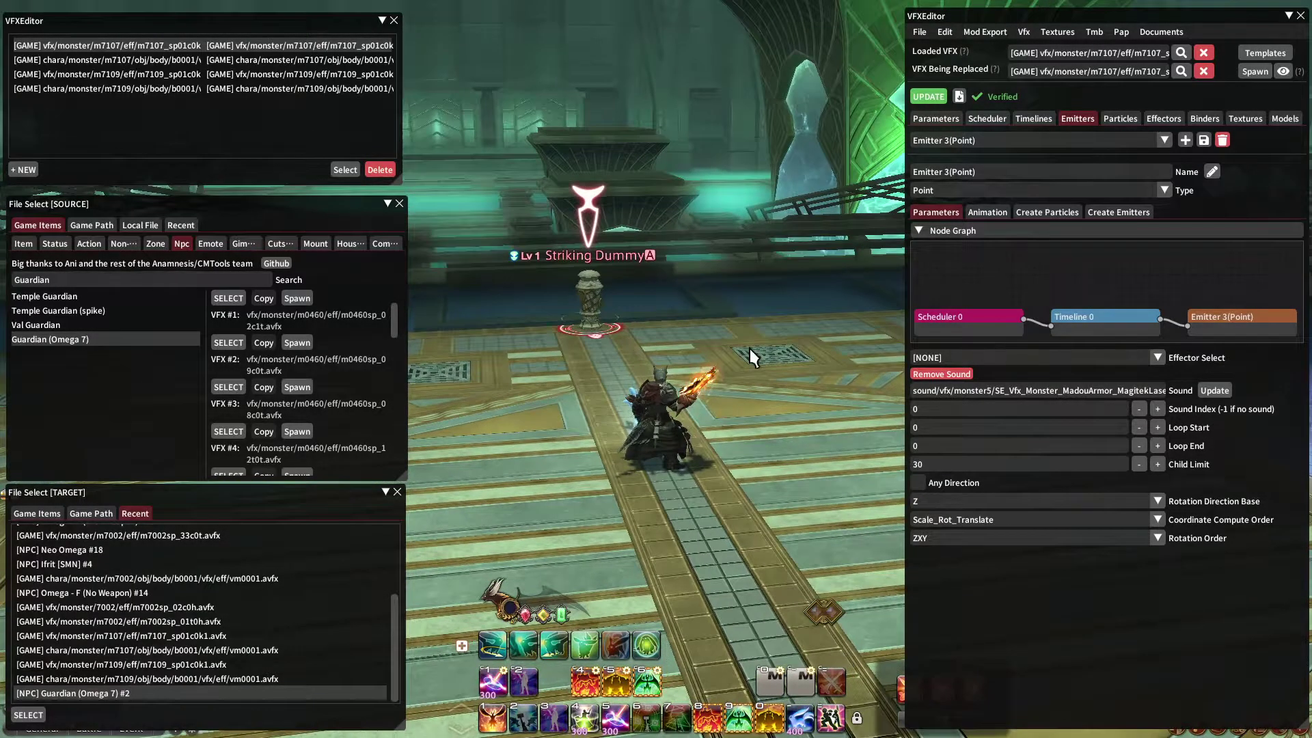